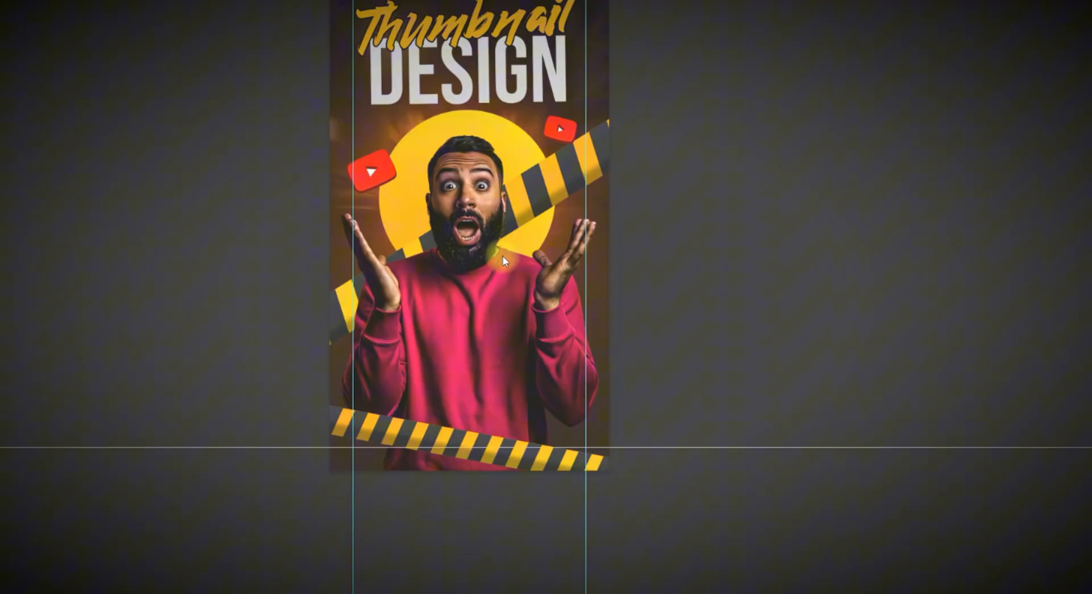
{"action": "scroll", "coordinate": [502, 255], "scroll_direction": "up", "scroll_amount": 3}
{"action": "mouse_move", "coordinate": [502, 255]}
{"action": "left_mouse_down"}
{"action": "mouse_move", "coordinate": [503, 363]}
{"action": "mouse_move", "coordinate": [503, 259]}
{"action": "left_mouse_up"}
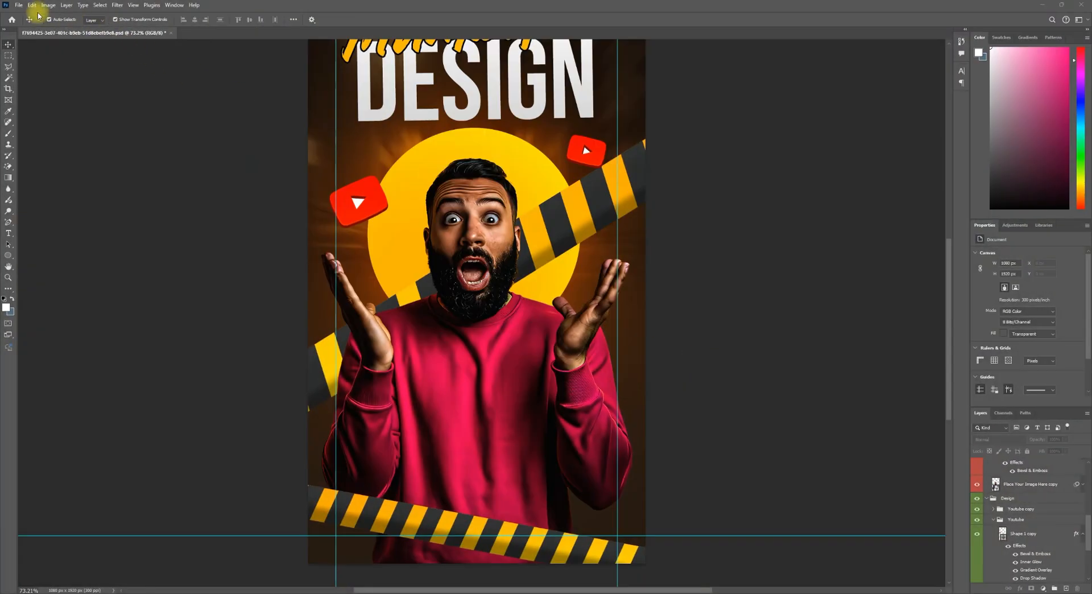
Step: Create a new document from the Film & Video presets, 1080 px wide and 1920 px high, at 100 pixels/inch
{"action": "left_click", "coordinate": [22, 9]}
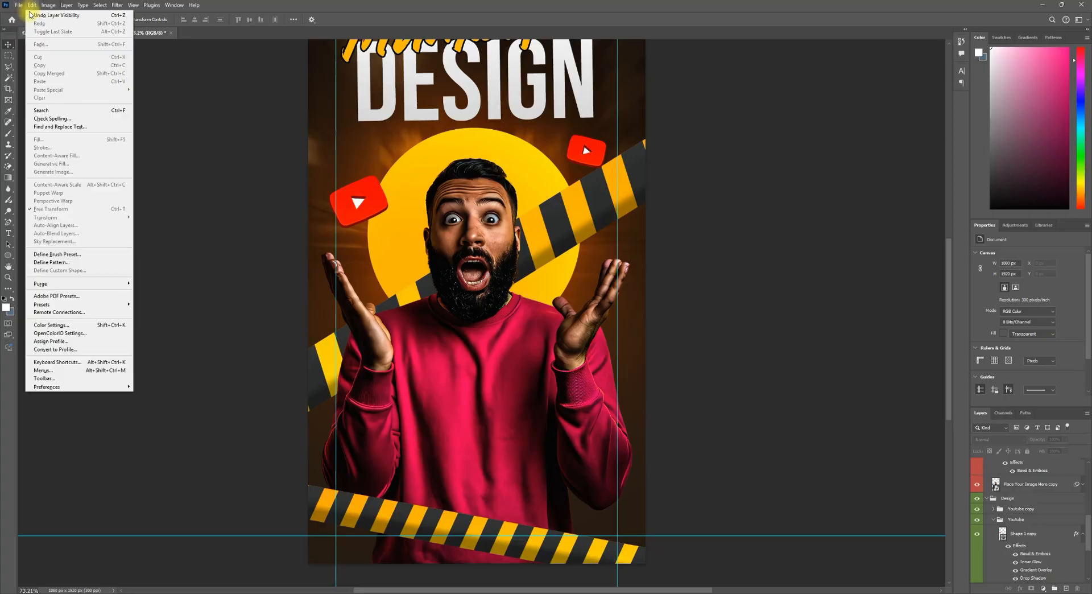
{"action": "left_click", "coordinate": [24, 15]}
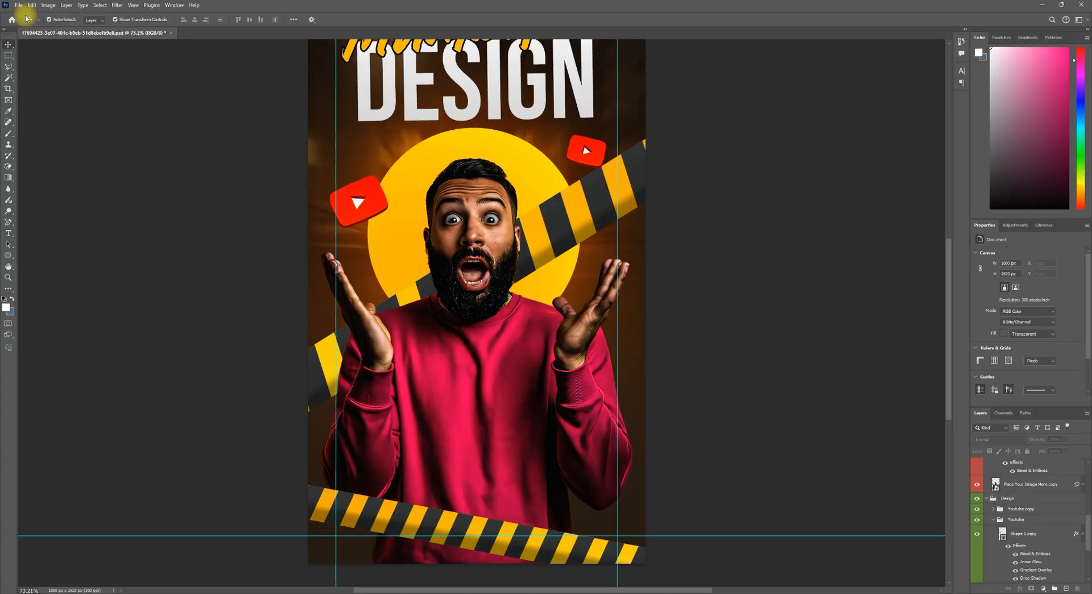
{"action": "left_click", "coordinate": [619, 192]}
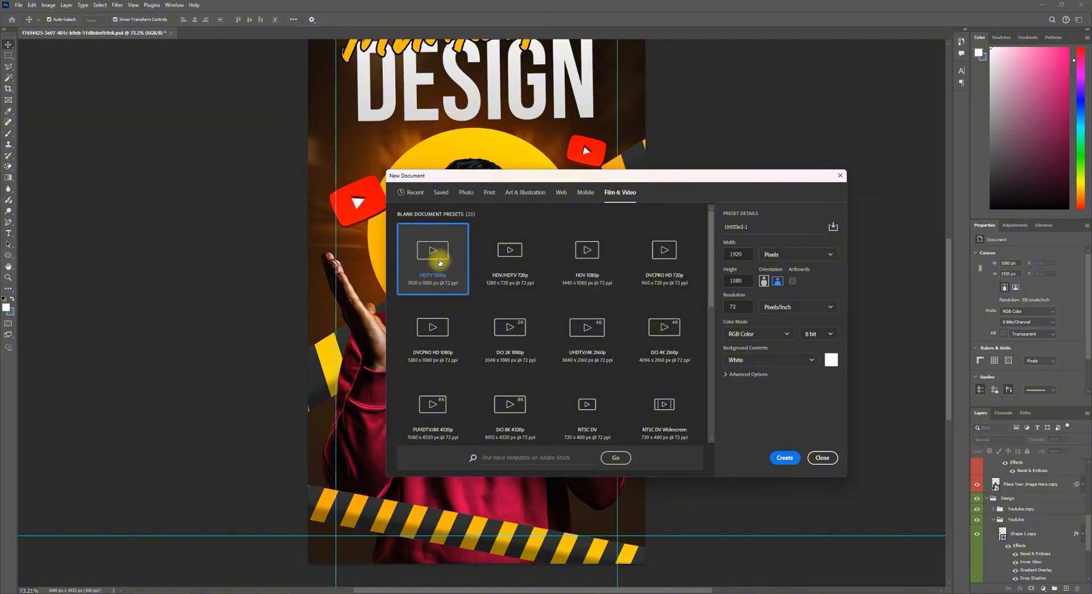
{"action": "left_click", "coordinate": [750, 254]}
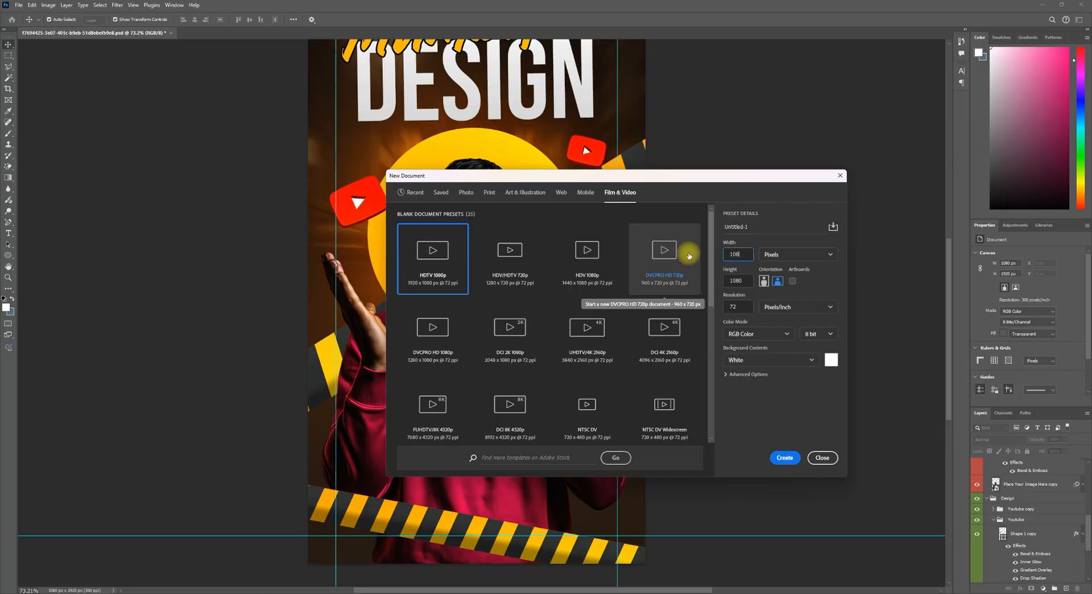
{"action": "left_click", "coordinate": [729, 281]}
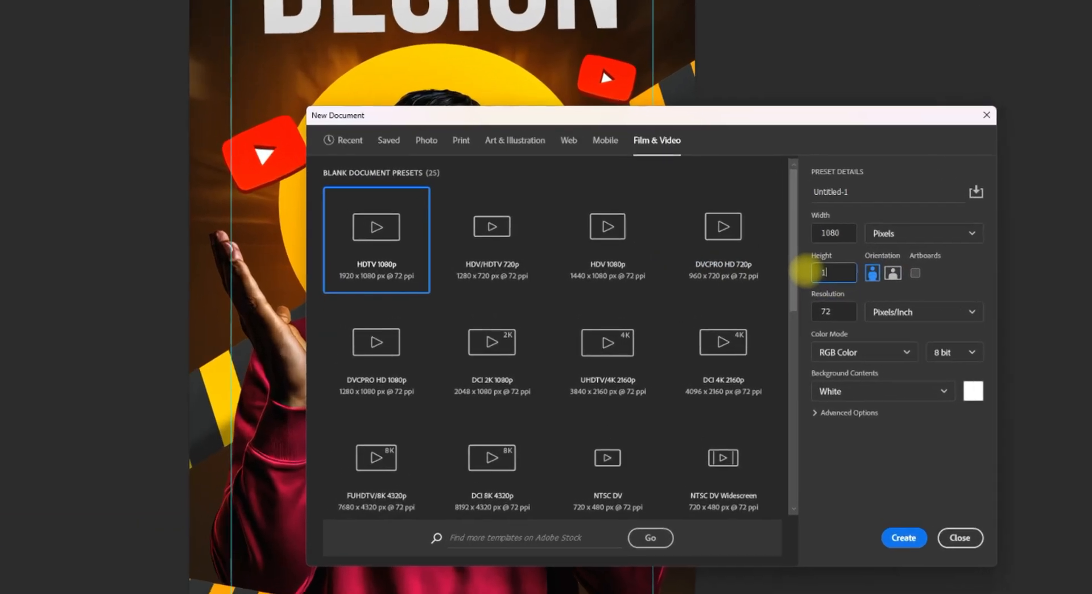
{"action": "type", "text": "19"}
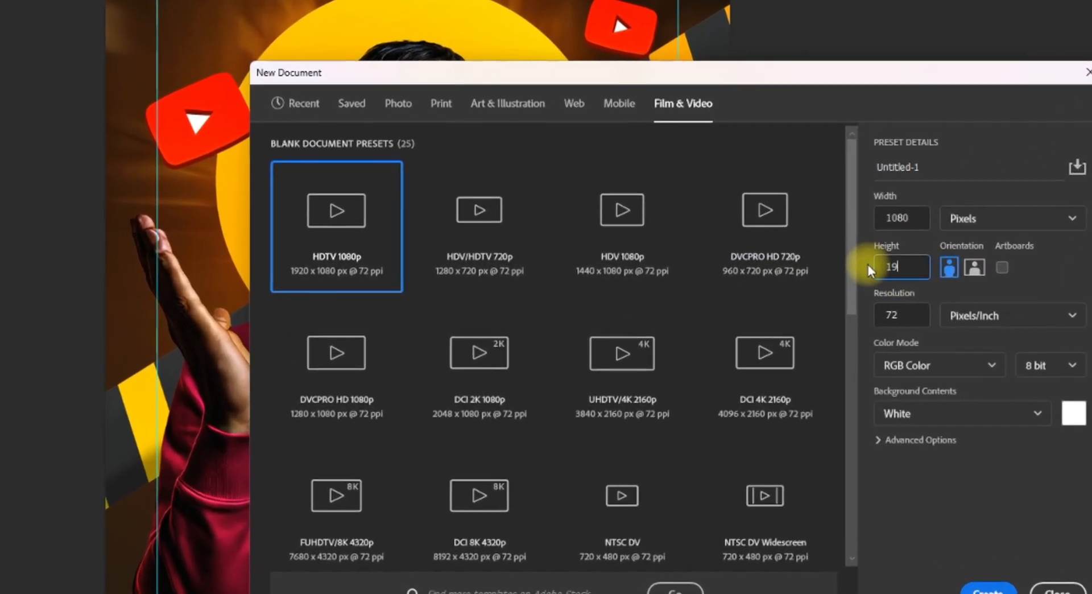
{"action": "type", "text": "20"}
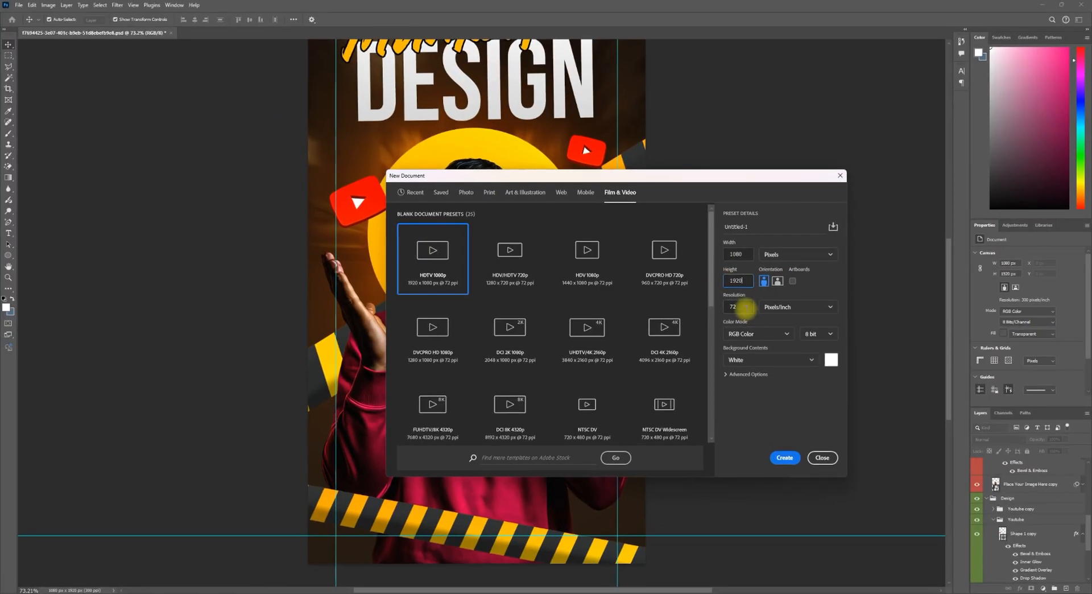
{"action": "left_click_drag", "start_coordinate": [925, 319], "coordinate": [850, 320]}
{"action": "type", "text": "100"}
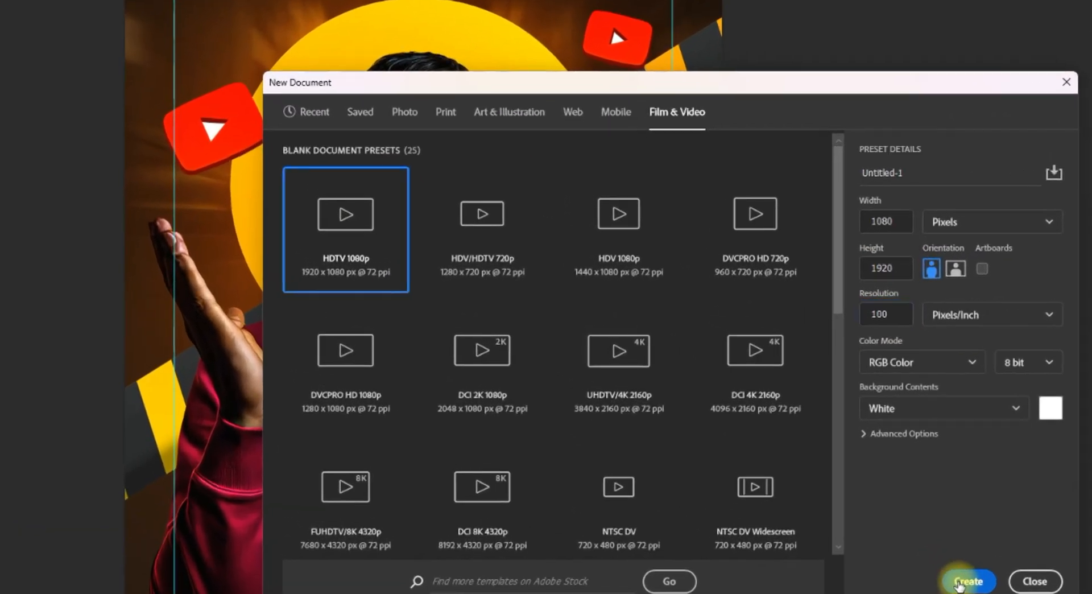
{"action": "left_click", "coordinate": [959, 584]}
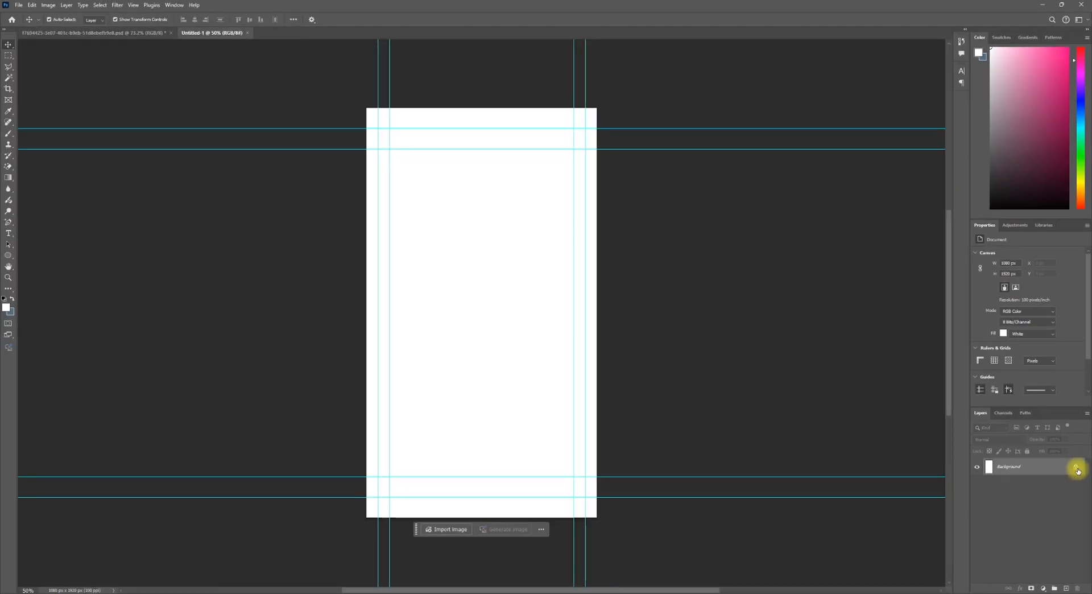
Step: Unlock the Background layer and add a Solid Color fill layer in very dark brown #251103 above it
{"action": "left_click", "coordinate": [1076, 468]}
{"action": "left_click", "coordinate": [1043, 588]}
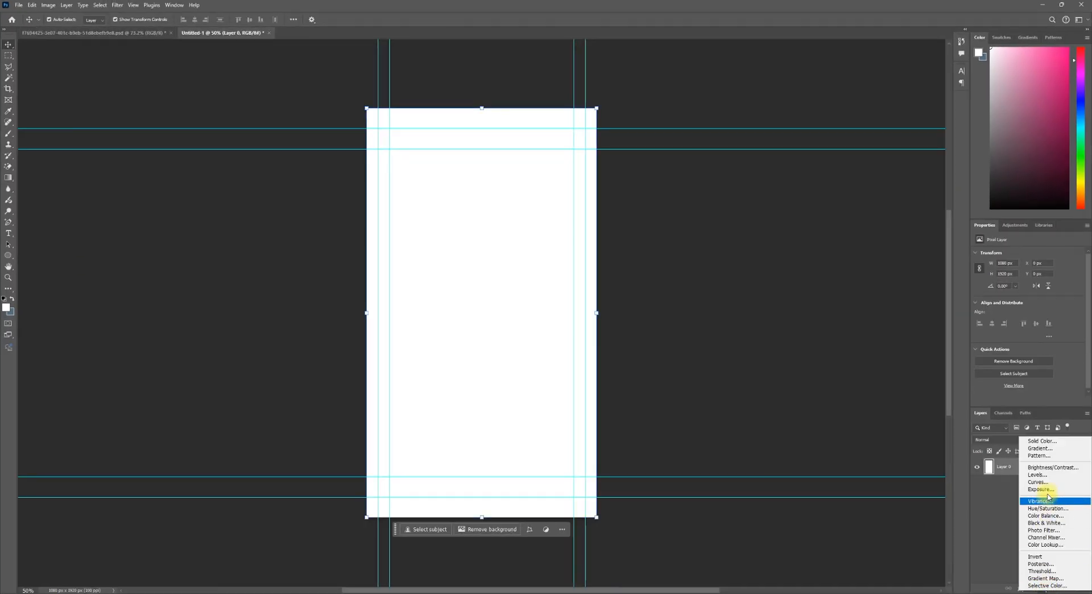
{"action": "left_click", "coordinate": [1029, 441]}
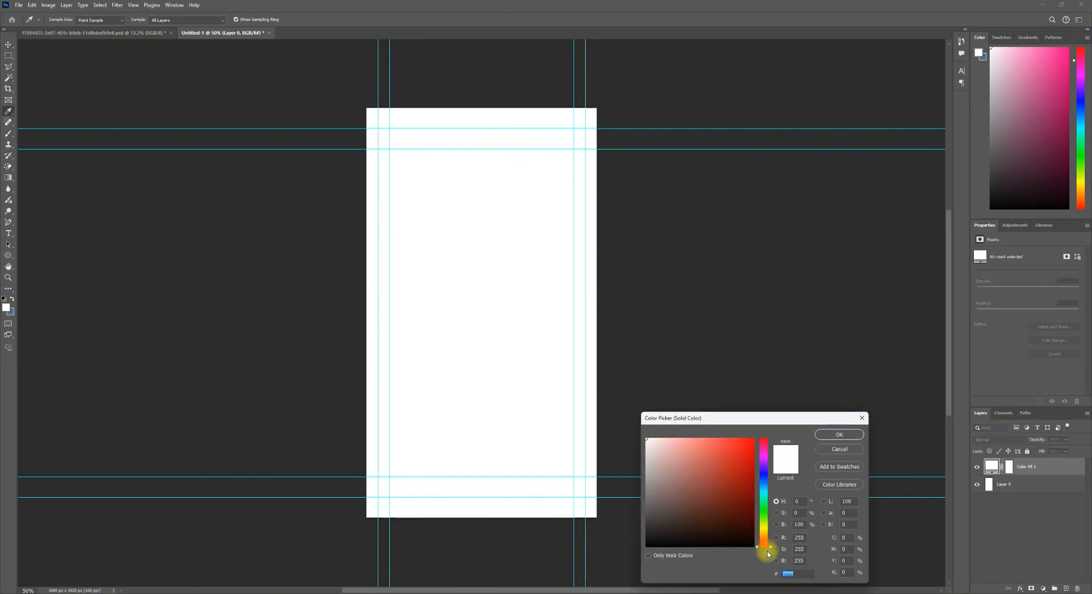
{"action": "left_click", "coordinate": [749, 523]}
{"action": "mouse_move", "coordinate": [764, 547]}
{"action": "left_mouse_down"}
{"action": "mouse_move", "coordinate": [768, 535]}
{"action": "mouse_move", "coordinate": [742, 533]}
{"action": "left_mouse_up"}
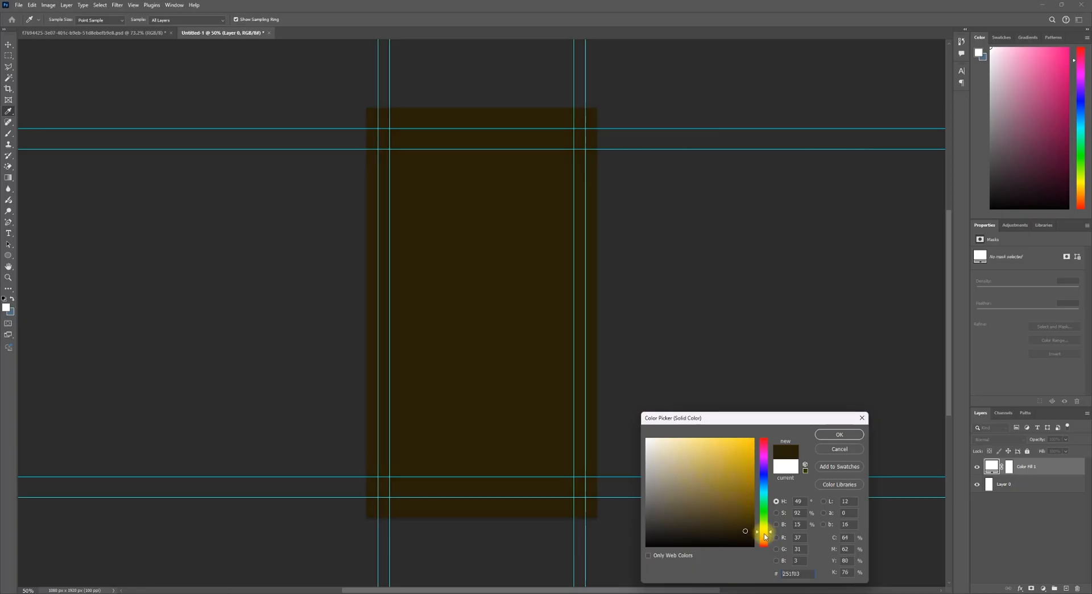
{"action": "left_click", "coordinate": [764, 539]}
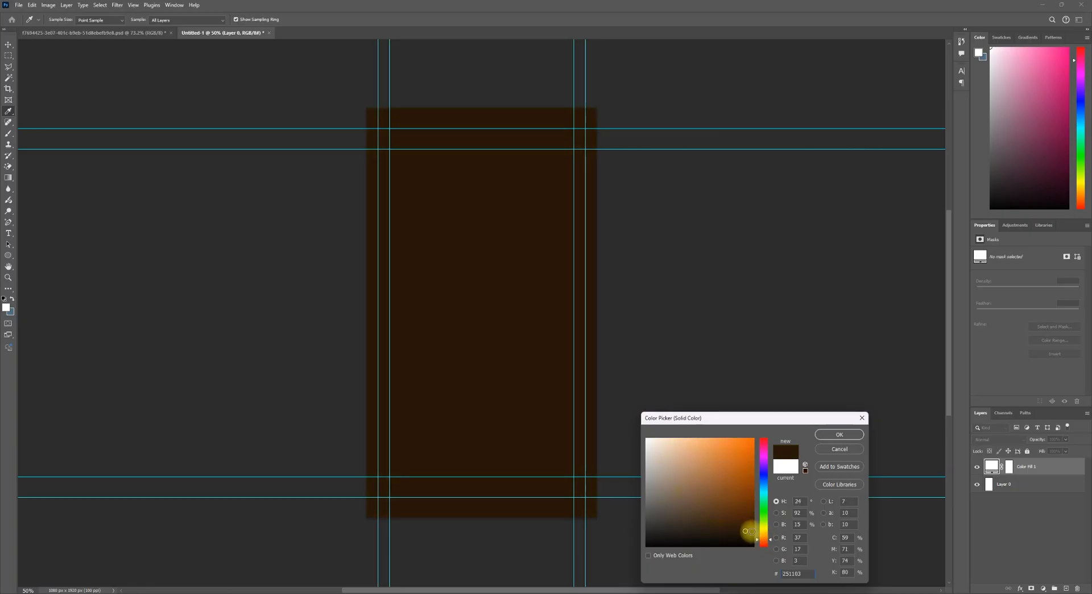
{"action": "left_click", "coordinate": [824, 436]}
Step: Add a second Solid Color fill layer on top in a lighter brown, #3e1c04
{"action": "left_click", "coordinate": [1053, 588]}
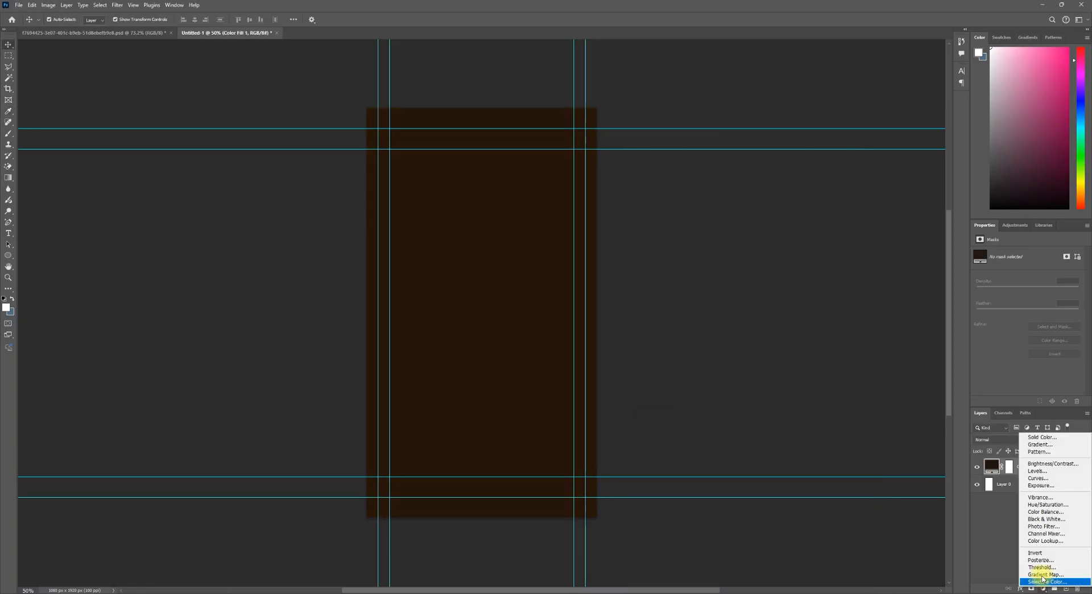
{"action": "left_click", "coordinate": [1048, 437]}
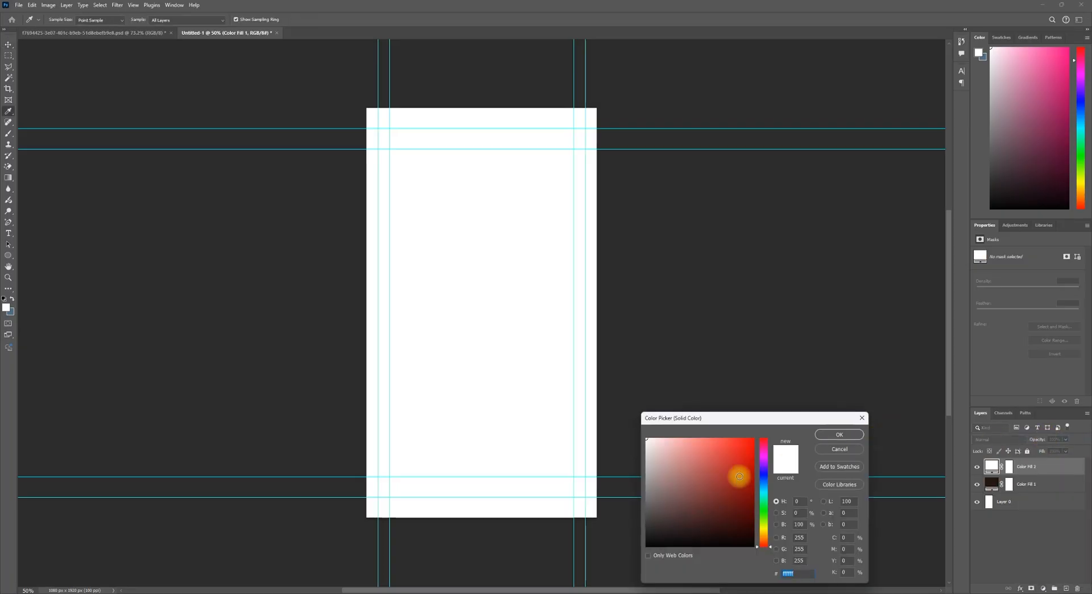
{"action": "left_click", "coordinate": [745, 519]}
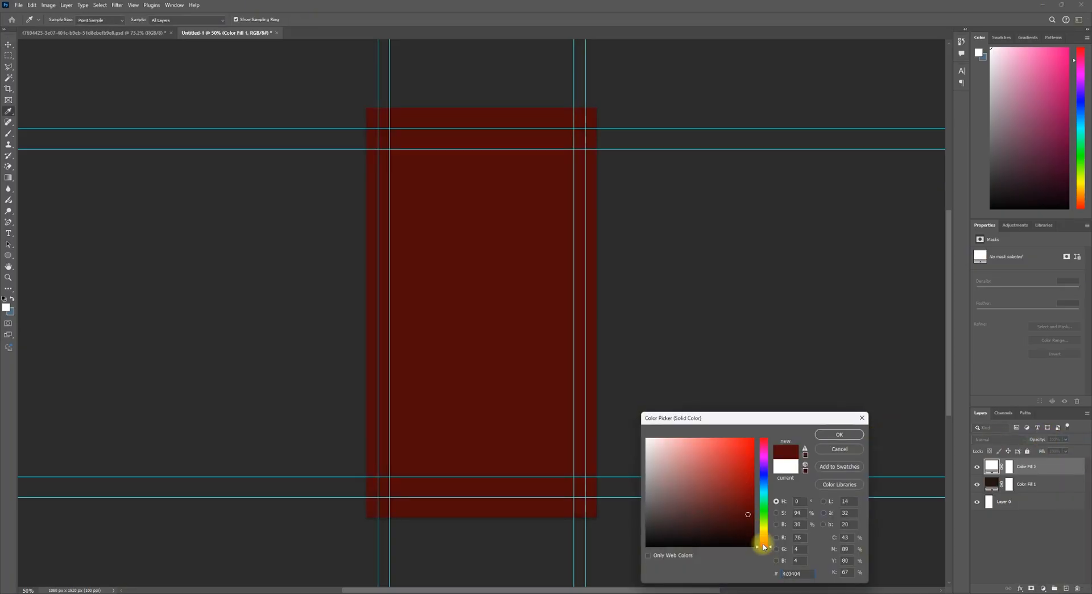
{"action": "left_click", "coordinate": [763, 531]}
{"action": "left_click", "coordinate": [744, 511]}
{"action": "left_click", "coordinate": [744, 517]}
{"action": "left_click", "coordinate": [764, 539]}
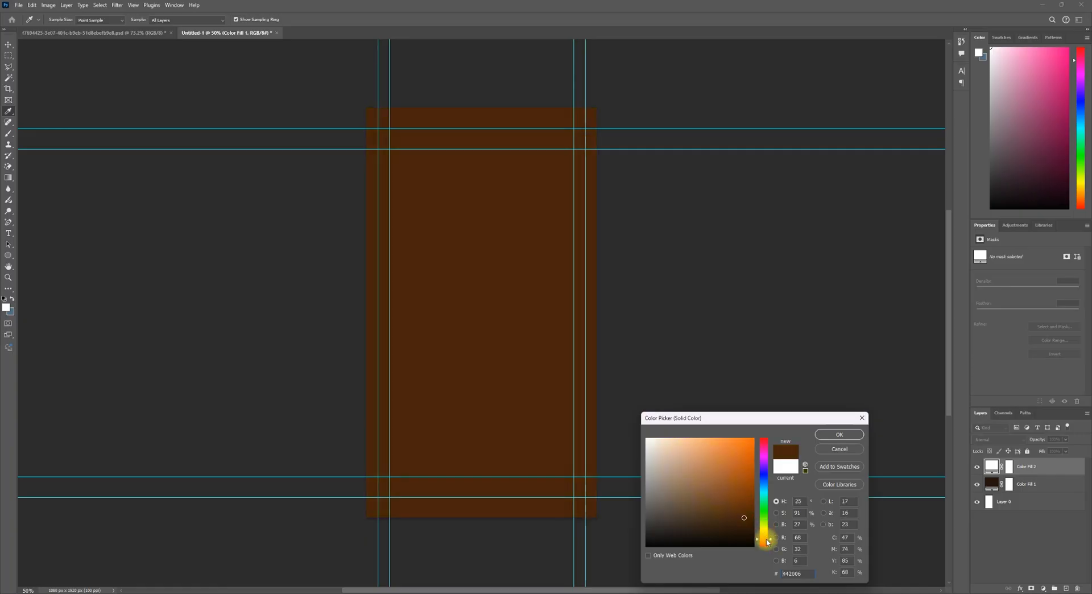
{"action": "left_click", "coordinate": [748, 520]}
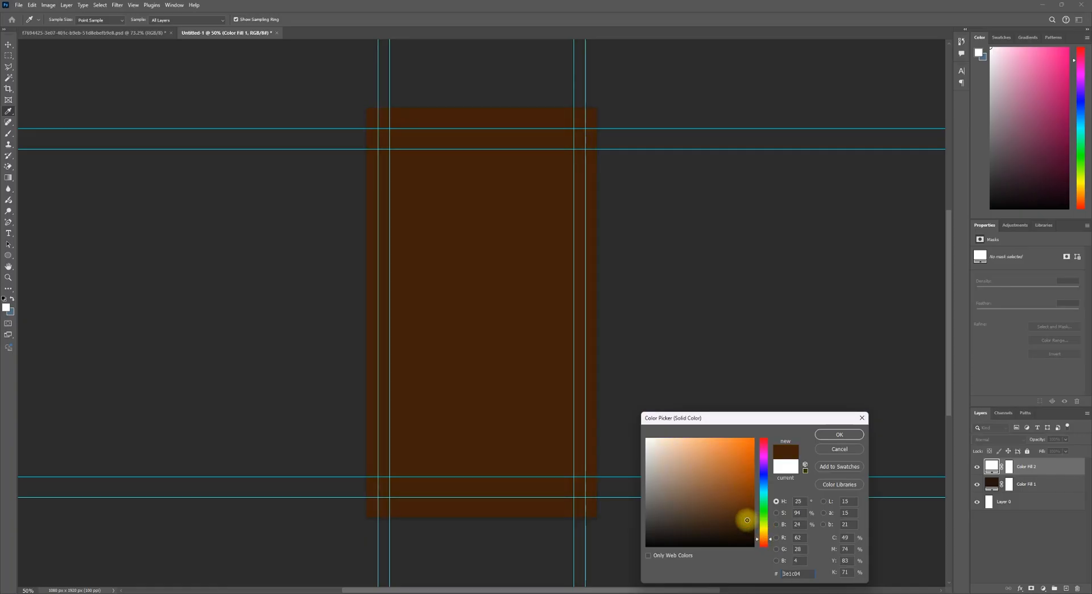
{"action": "left_click", "coordinate": [839, 433]}
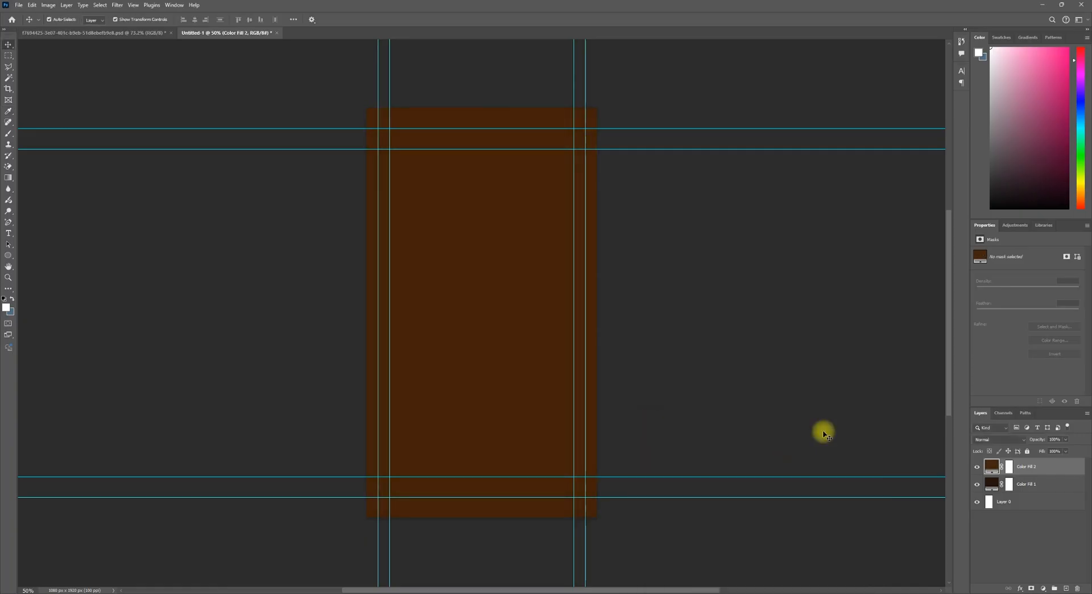
Step: Invert the layer mask of the lighter brown fill to black so the fill is hidden
{"action": "left_click", "coordinate": [1011, 471]}
{"action": "key", "text": "ctrl+i"}
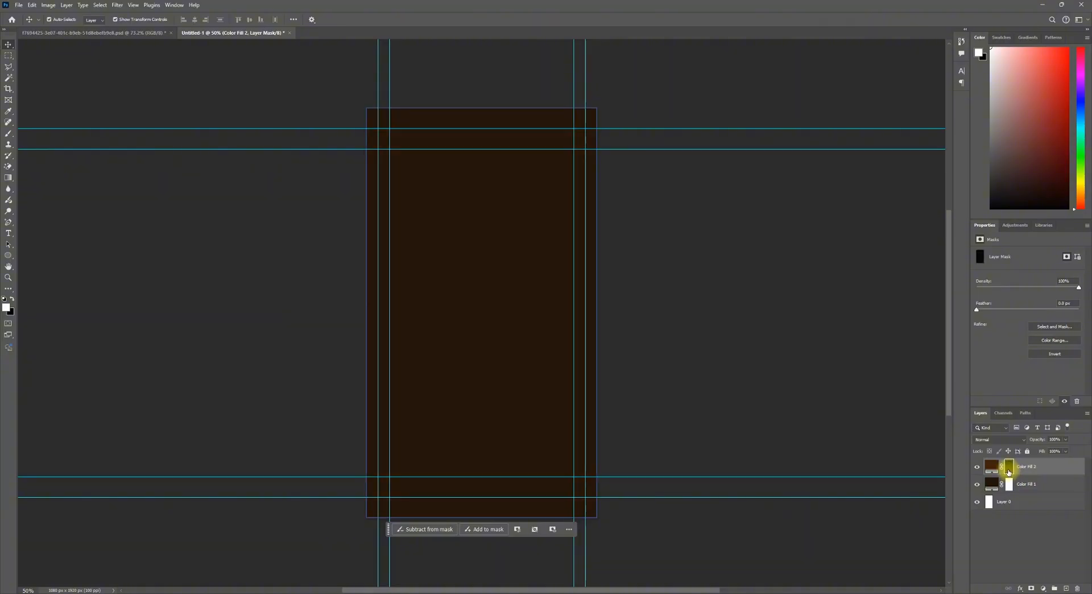
{"action": "key", "text": "ctrl+i"}
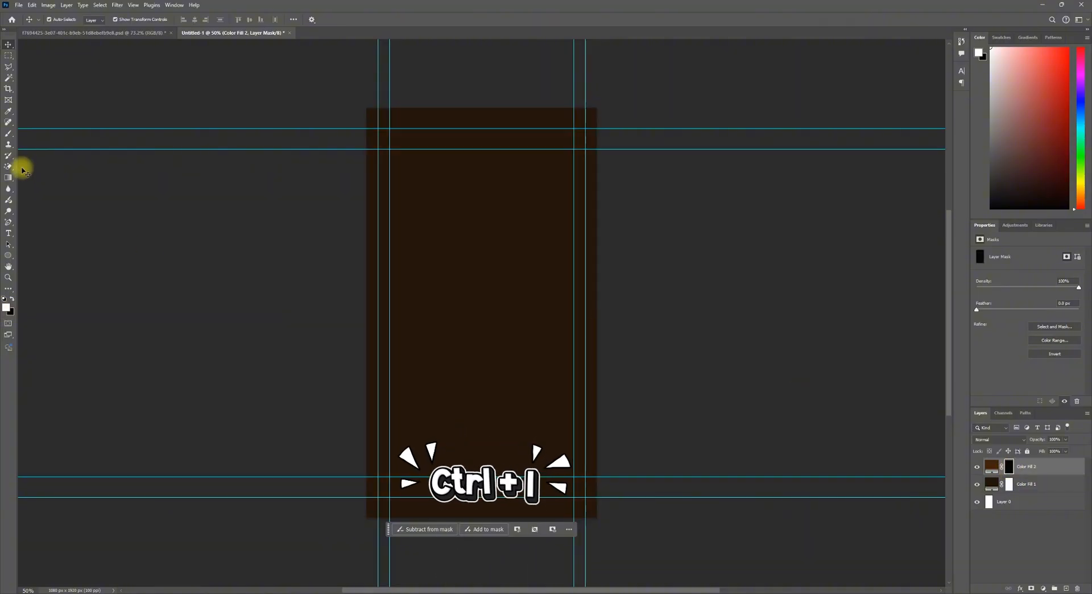
Step: Paint a large white spot with a soft 0% hardness brush on the mask, around the canvas centre
{"action": "left_click", "coordinate": [9, 136]}
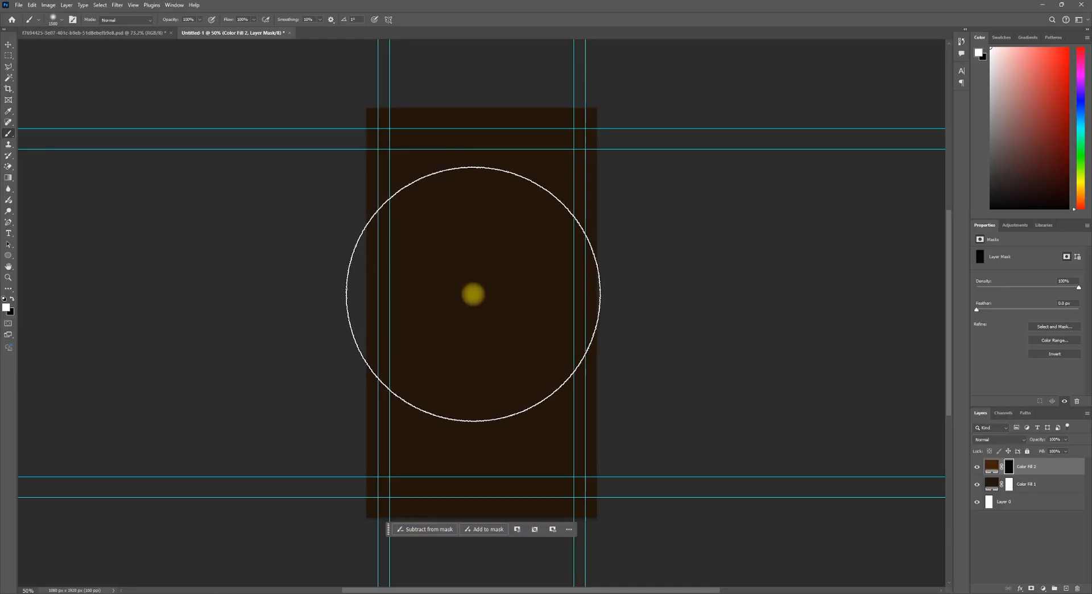
{"action": "right_click", "coordinate": [474, 294], "text": "alt"}
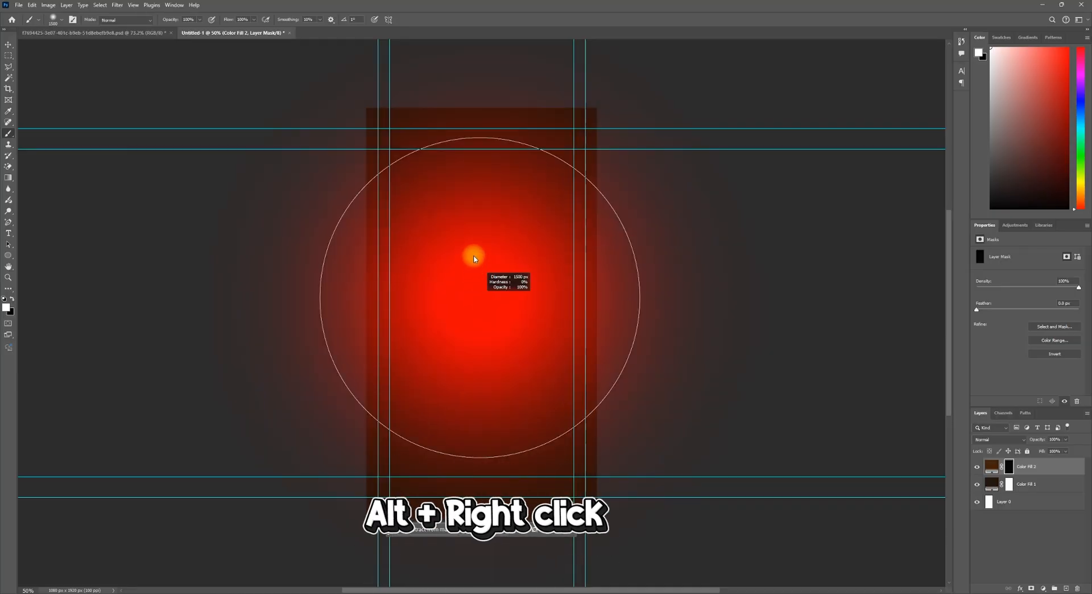
{"action": "mouse_move", "coordinate": [487, 322]}
{"action": "left_mouse_down"}
{"action": "mouse_move", "coordinate": [476, 254]}
{"action": "mouse_move", "coordinate": [475, 380]}
{"action": "mouse_move", "coordinate": [472, 260]}
{"action": "mouse_move", "coordinate": [422, 268]}
{"action": "mouse_move", "coordinate": [453, 289]}
{"action": "left_mouse_up"}
{"action": "left_click", "coordinate": [488, 300]}
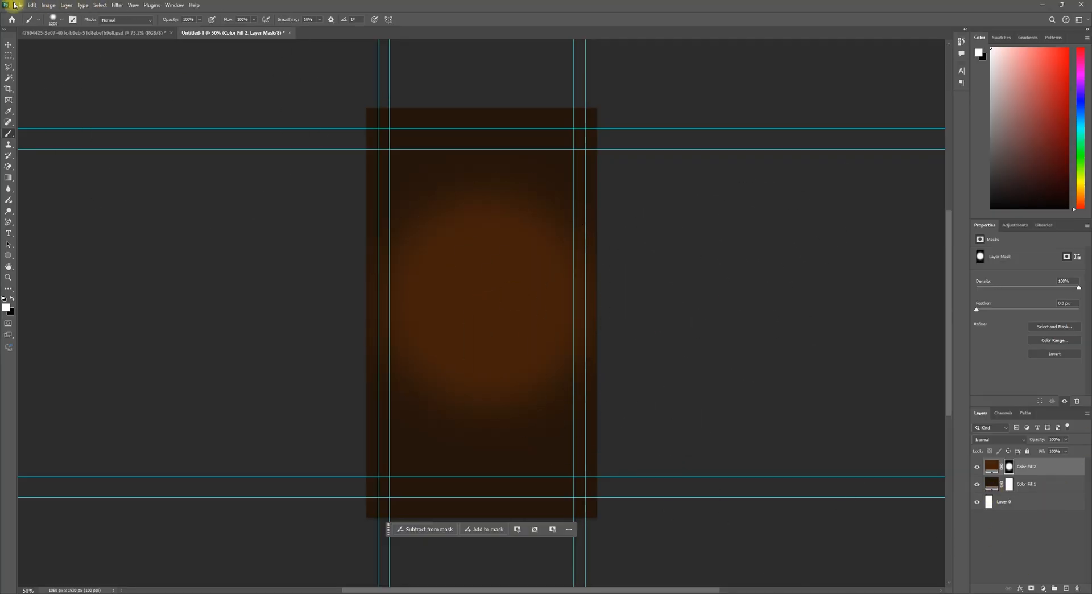
Step: Place the f7694425 PNG street image as an embedded object and scale it to cover the whole canvas
{"action": "left_click", "coordinate": [16, 5]}
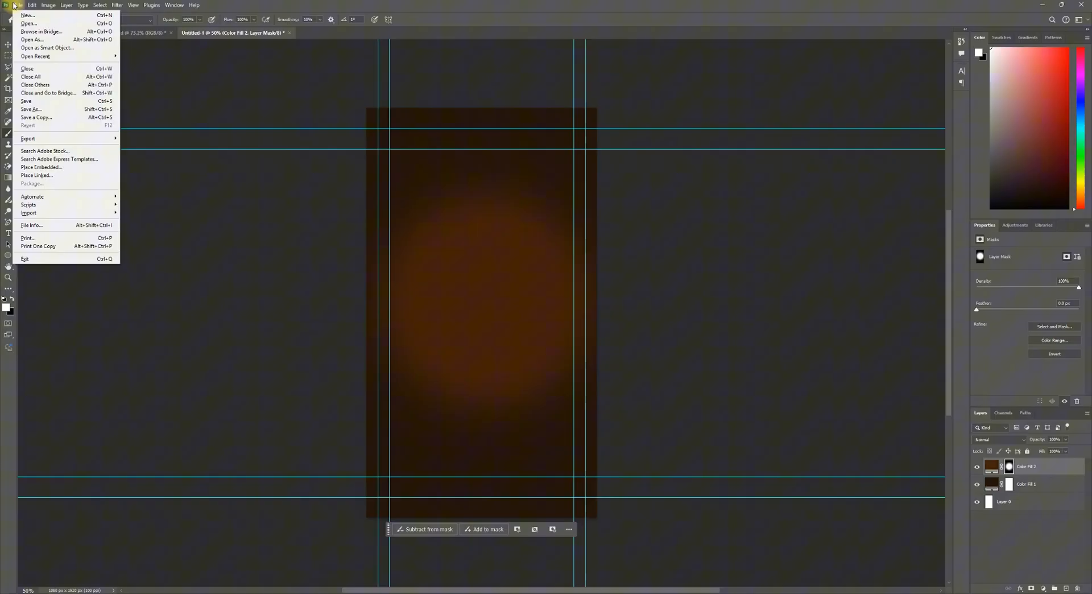
{"action": "left_click", "coordinate": [45, 167]}
{"action": "double_click", "coordinate": [170, 104]}
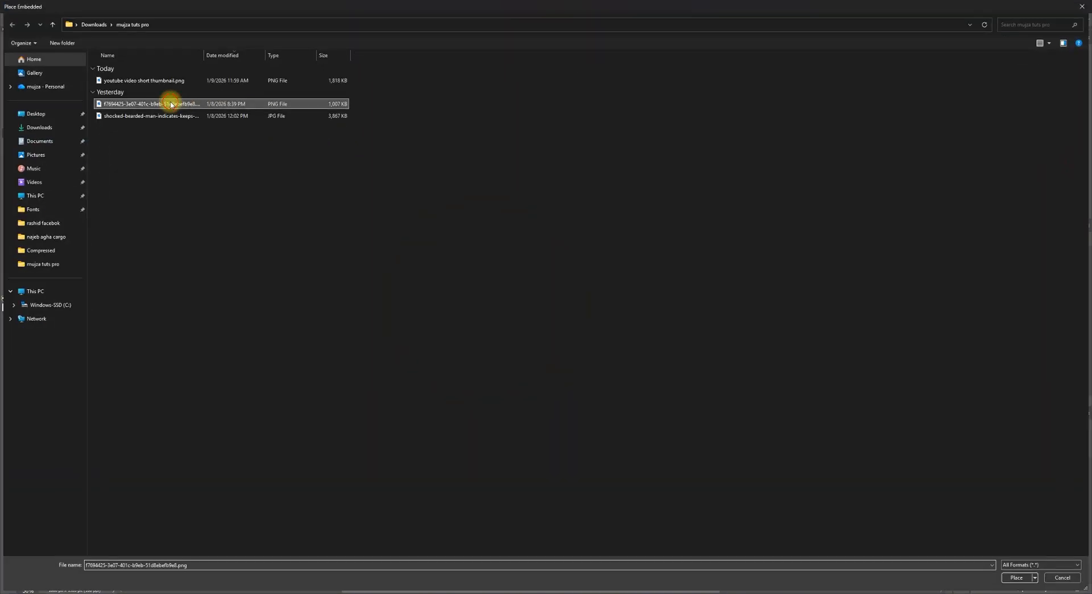
{"action": "left_click_drag", "start_coordinate": [444, 245], "coordinate": [374, 108]}
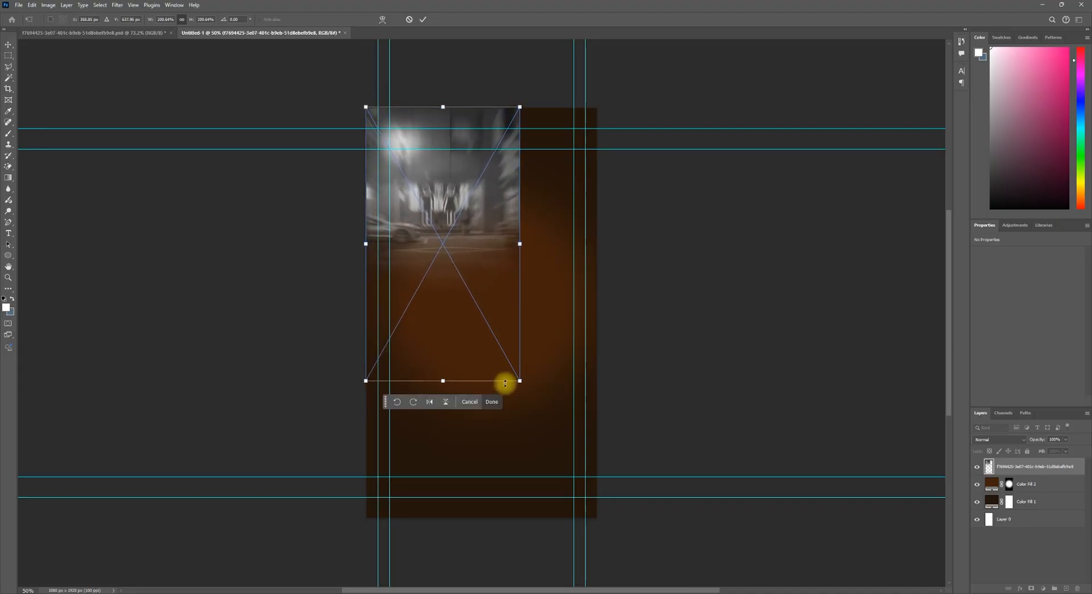
{"action": "left_click_drag", "start_coordinate": [518, 381], "coordinate": [597, 517]}
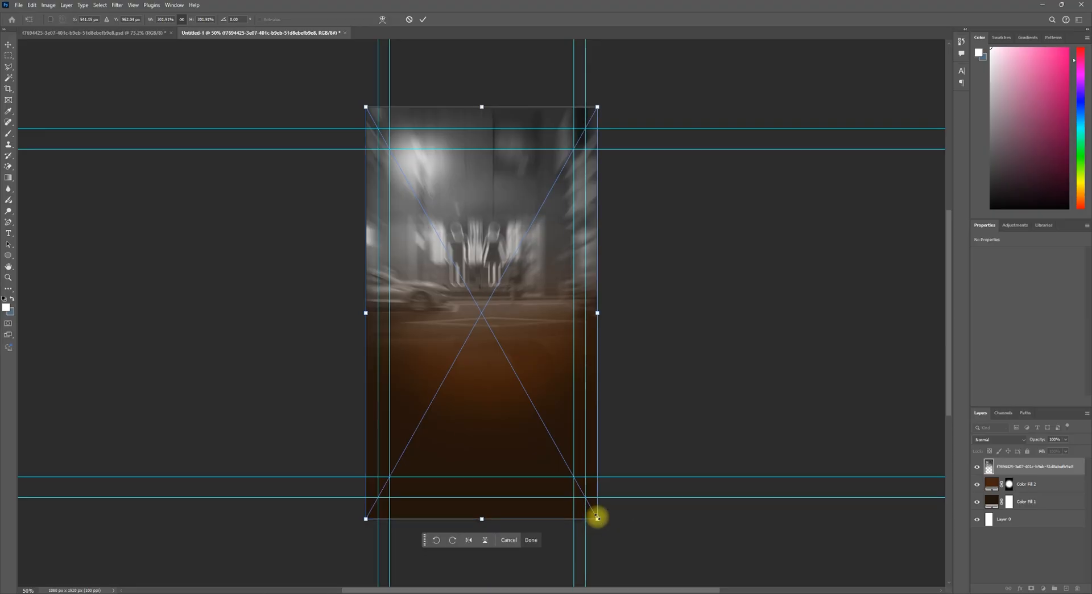
Step: Set the placed image's blend mode to Overlay and commit the placement
{"action": "left_click", "coordinate": [1022, 440]}
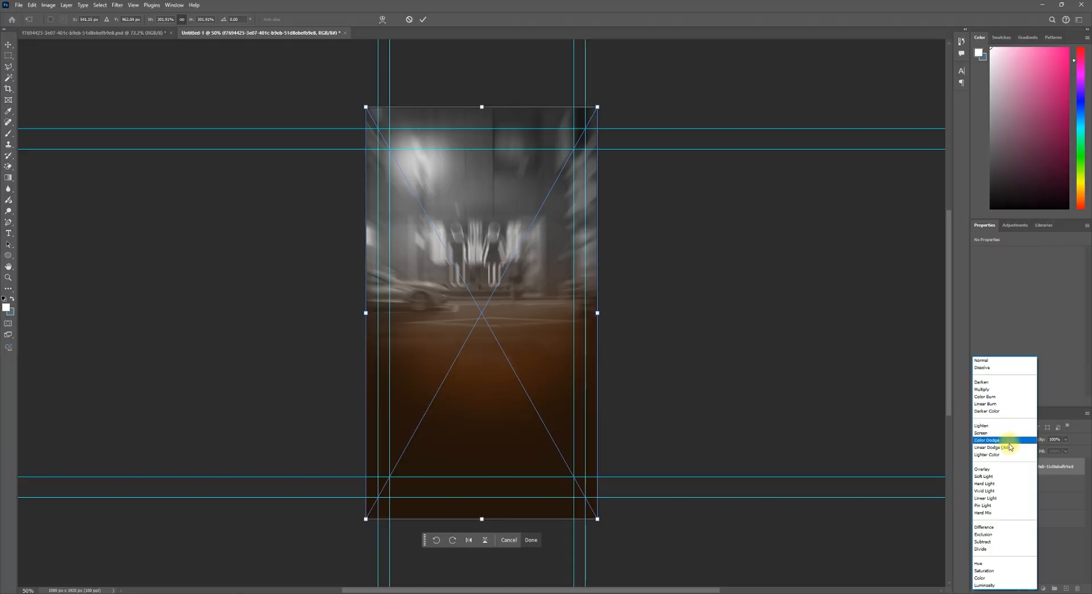
{"action": "left_click", "coordinate": [996, 469]}
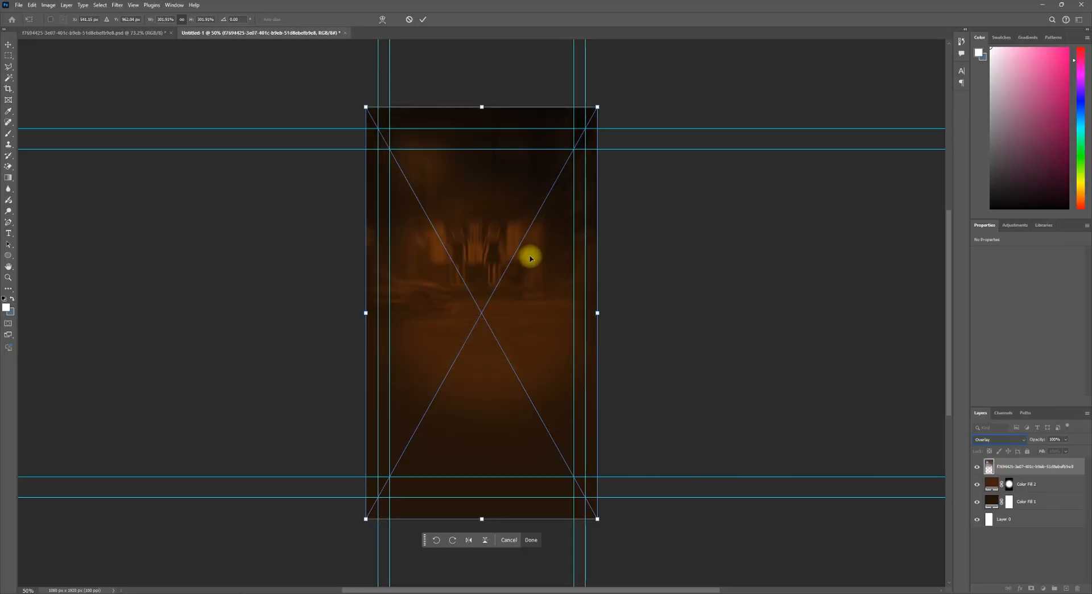
{"action": "left_click", "coordinate": [423, 21]}
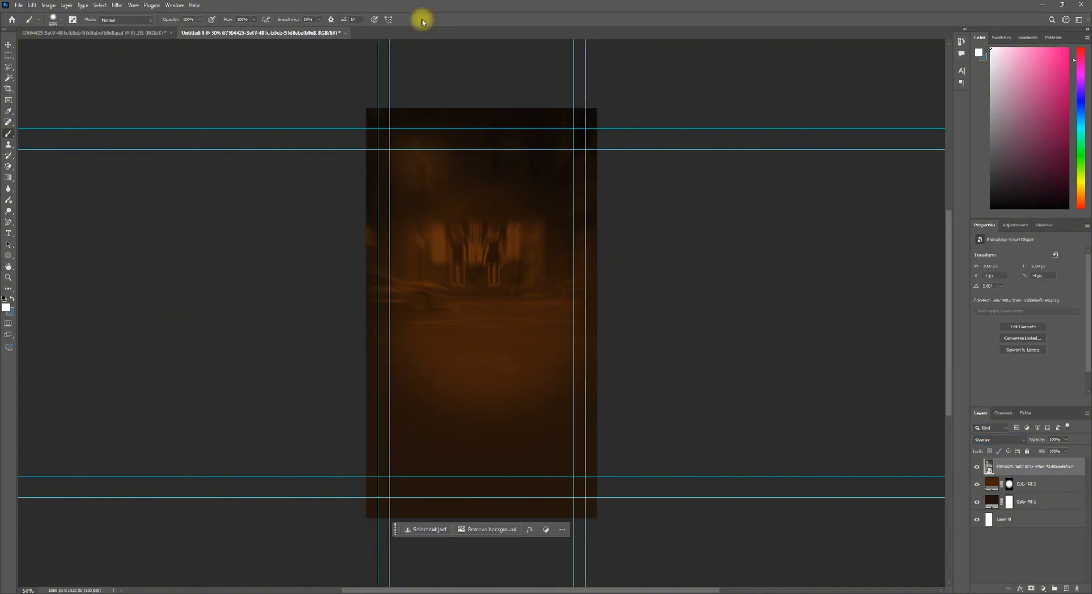
Step: Draw a white circle about 700 px in diameter near the centre of the canvas with the Ellipse tool
{"action": "left_click", "coordinate": [8, 255]}
{"action": "left_click_drag", "start_coordinate": [473, 305], "coordinate": [580, 384]}
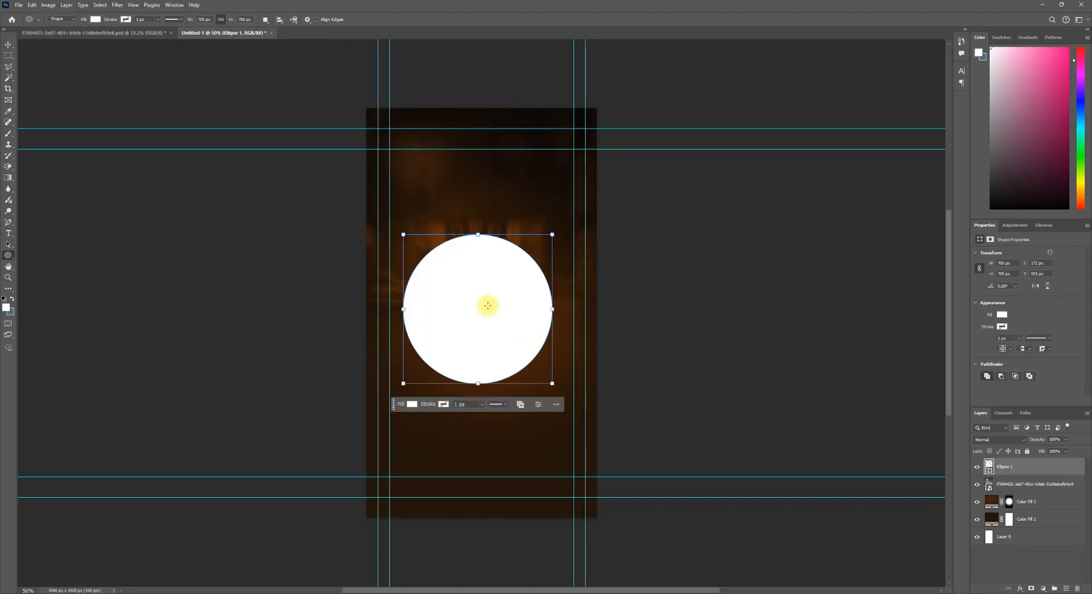
Step: Give the white circle a gradient fill and set the gradient's starting colour to a golden yellow
{"action": "left_click", "coordinate": [1003, 314]}
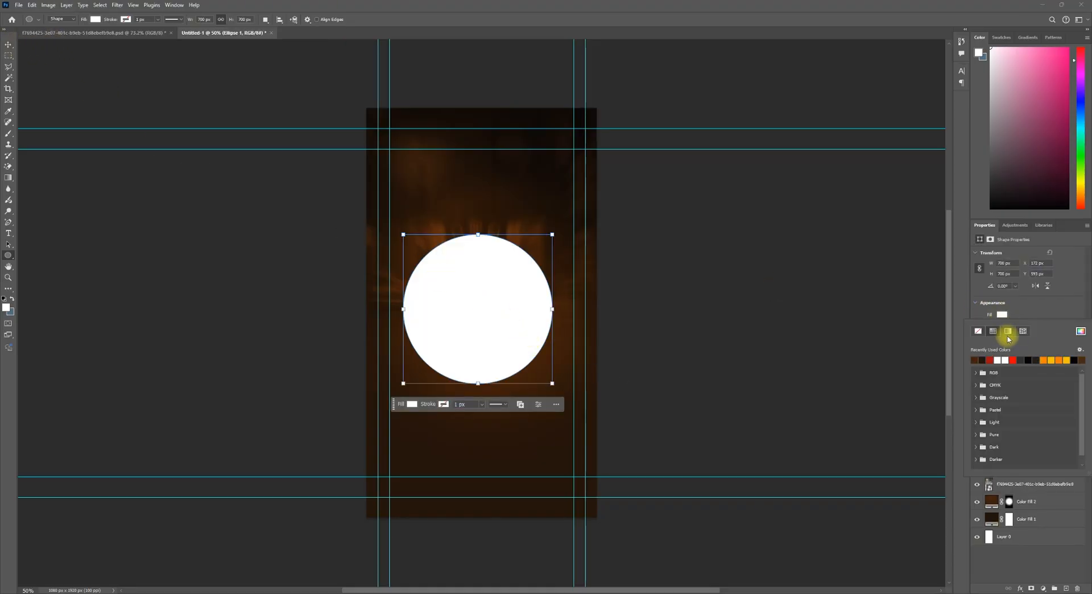
{"action": "left_click", "coordinate": [1007, 331]}
{"action": "double_click", "coordinate": [973, 428]}
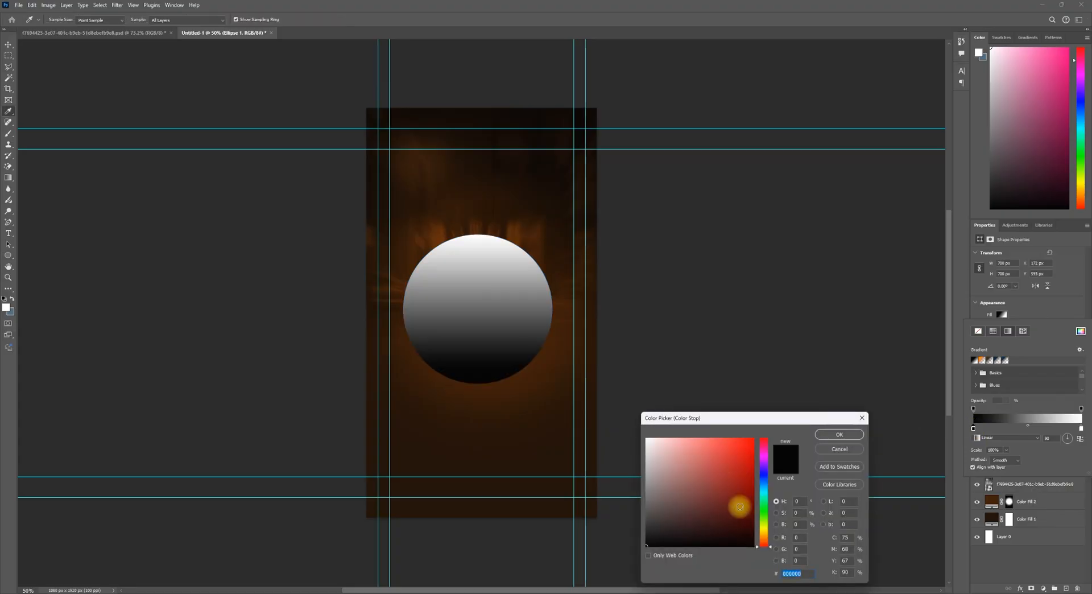
{"action": "left_click", "coordinate": [766, 531]}
{"action": "left_click_drag", "start_coordinate": [747, 460], "coordinate": [764, 435]}
{"action": "left_click", "coordinate": [766, 533]}
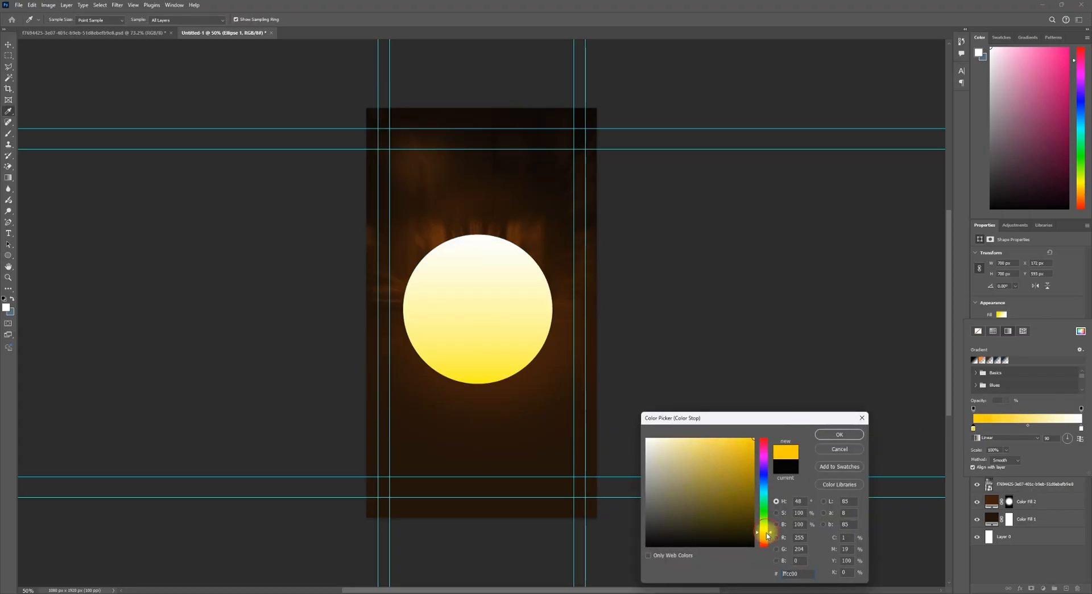
{"action": "left_click", "coordinate": [839, 434]}
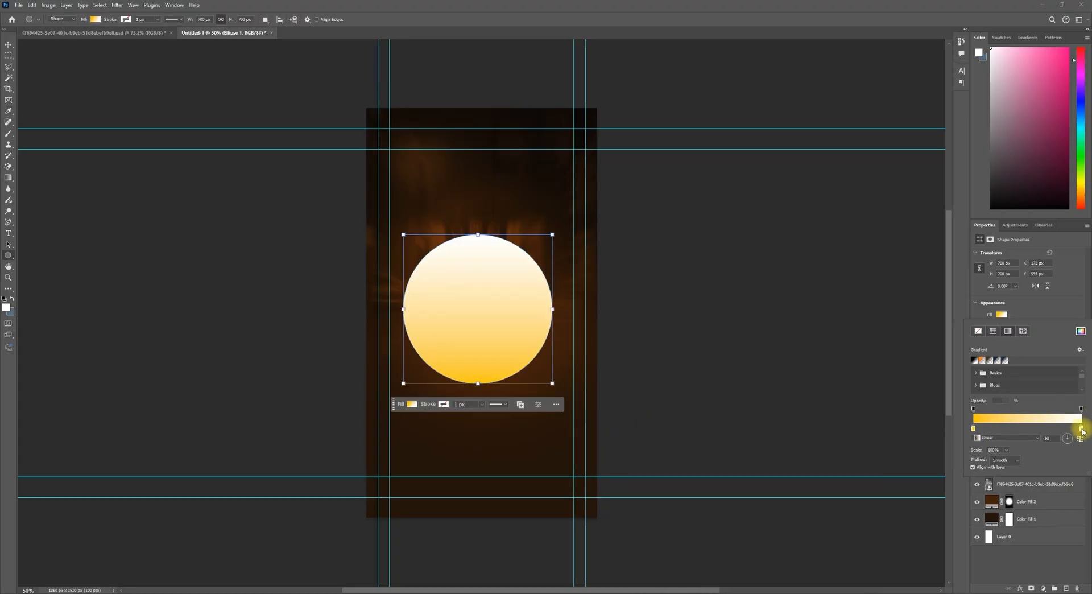
Step: Set the ending colour of the circle's gradient to a saturated orange
{"action": "double_click", "coordinate": [1081, 428]}
{"action": "left_click", "coordinate": [766, 536]}
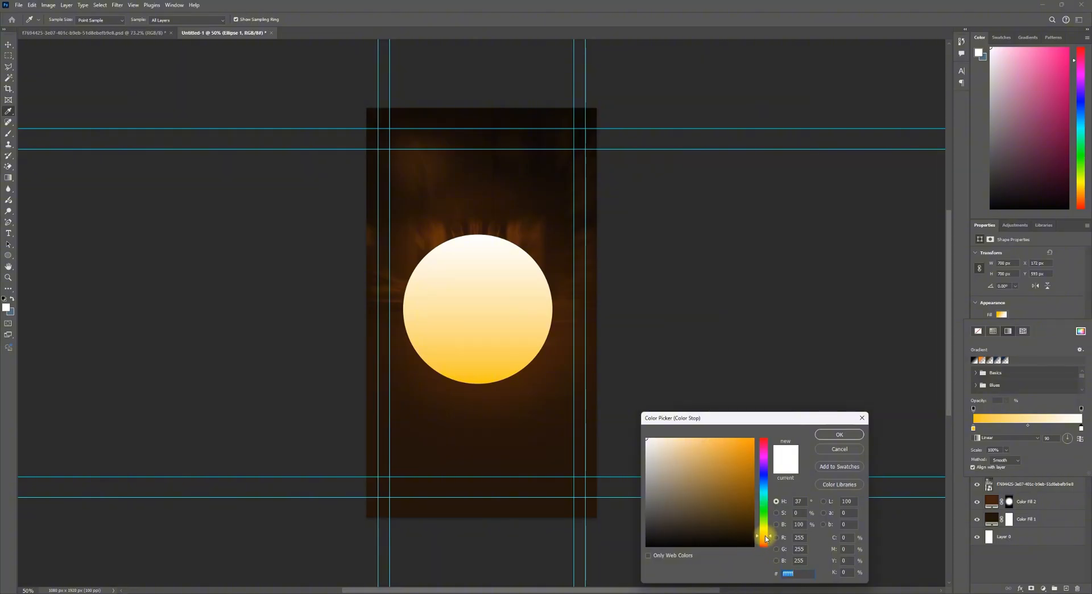
{"action": "left_click", "coordinate": [735, 459]}
{"action": "left_click", "coordinate": [839, 435]}
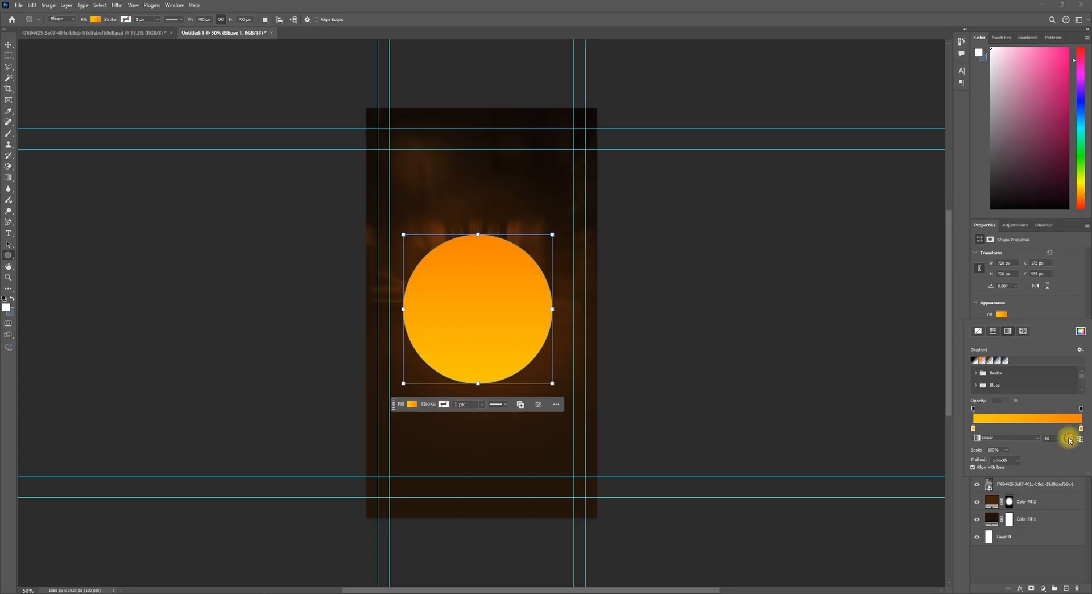
Step: Turn the circle's gradient to run horizontally from yellow to orange, and centre the circle horizontally on the canvas
{"action": "left_click", "coordinate": [1072, 443]}
{"action": "left_click", "coordinate": [1051, 438]}
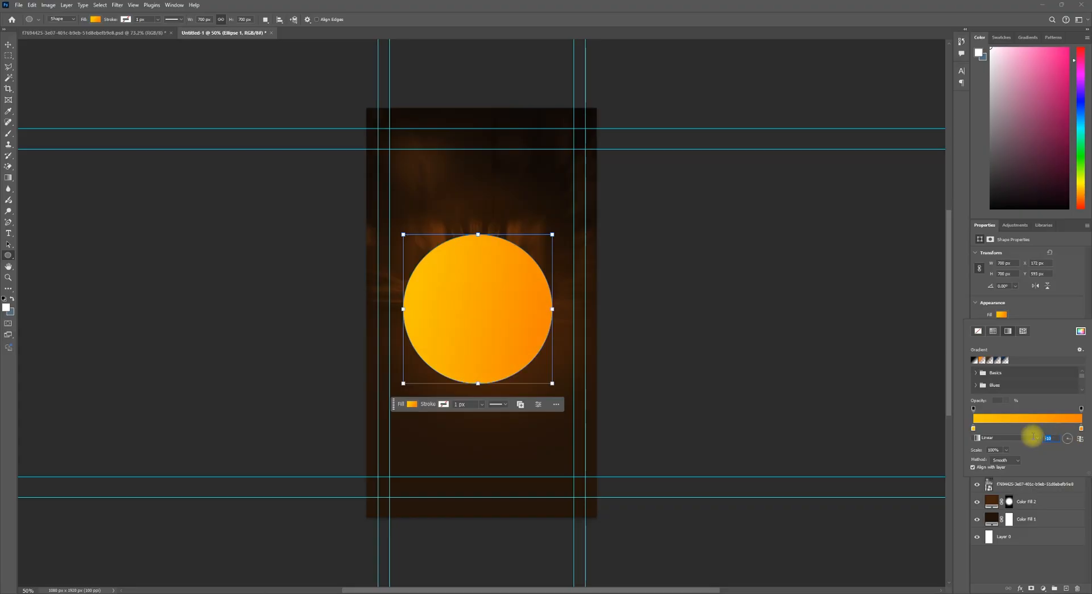
{"action": "key", "text": "Return"}
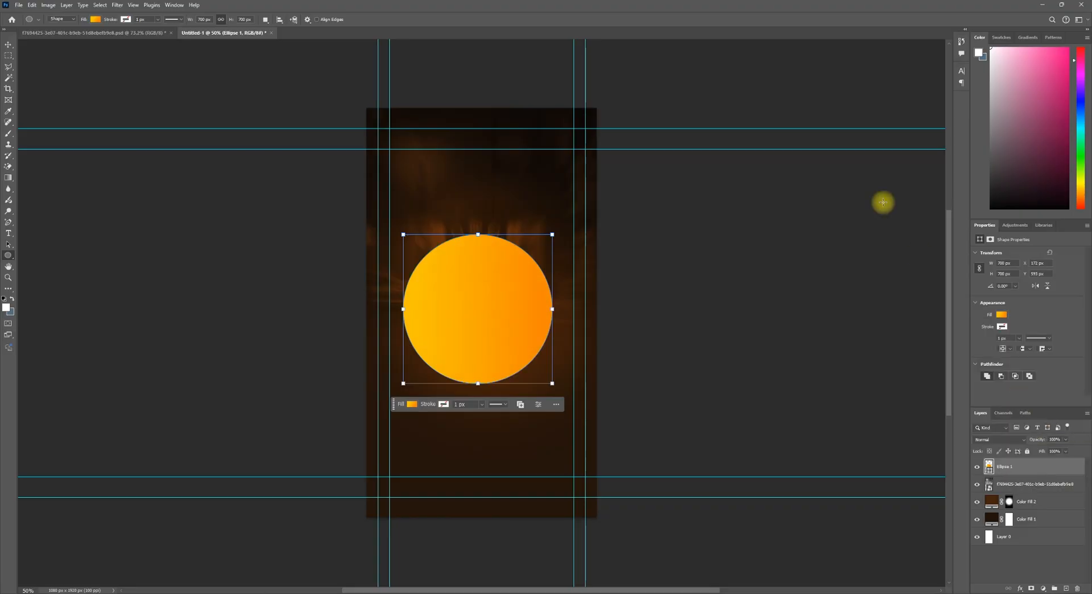
{"action": "left_click", "coordinate": [8, 45]}
{"action": "left_click_drag", "start_coordinate": [474, 304], "coordinate": [480, 304]}
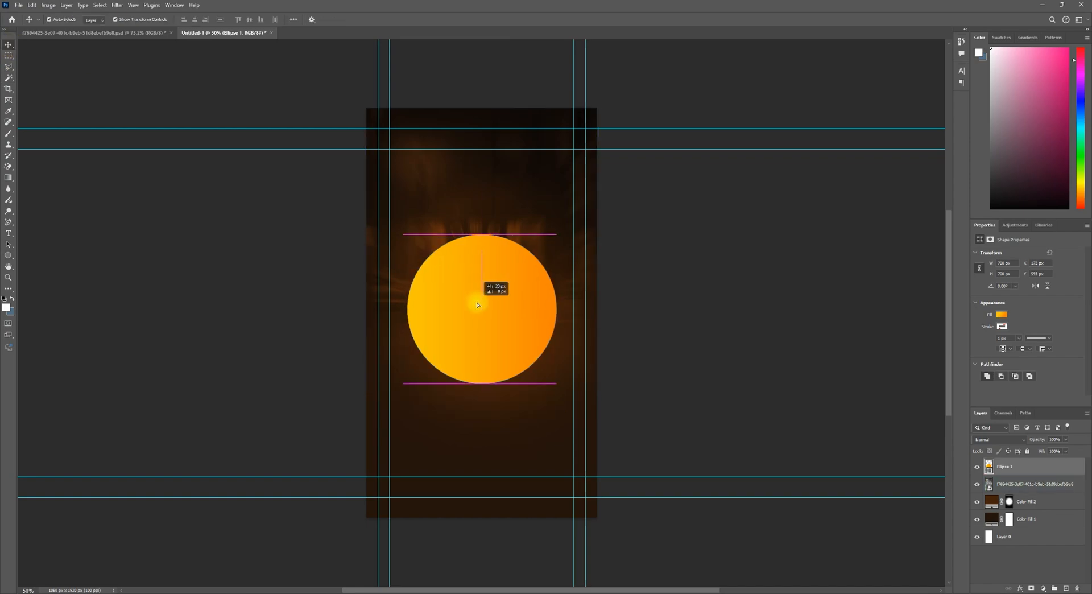
Step: Add an Inner Glow to the circle's layer with the Color Dodge blend mode and 13% opacity
{"action": "double_click", "coordinate": [1060, 468]}
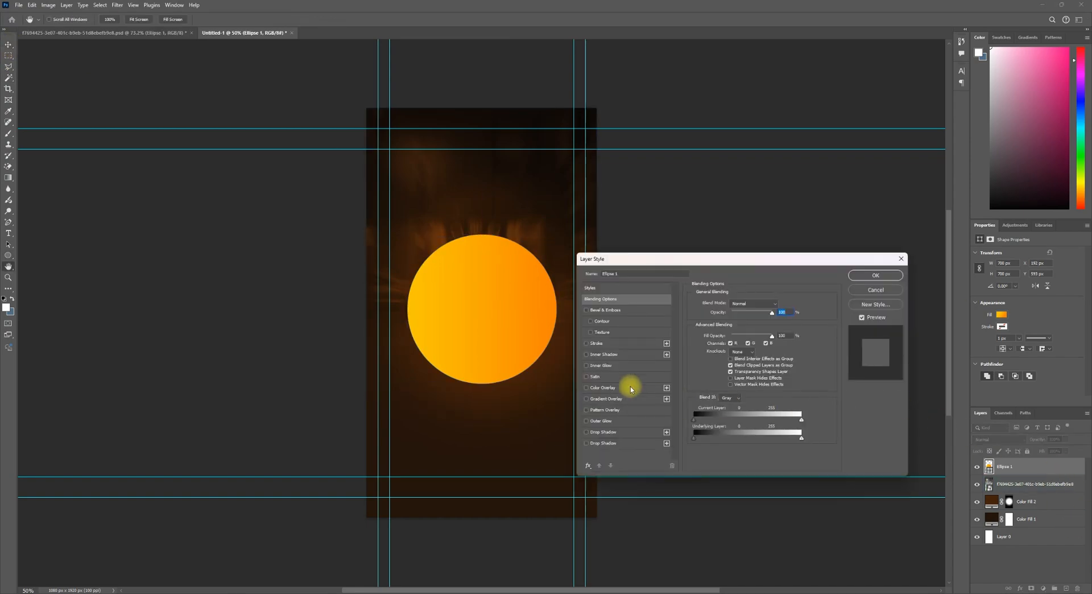
{"action": "left_click", "coordinate": [586, 366]}
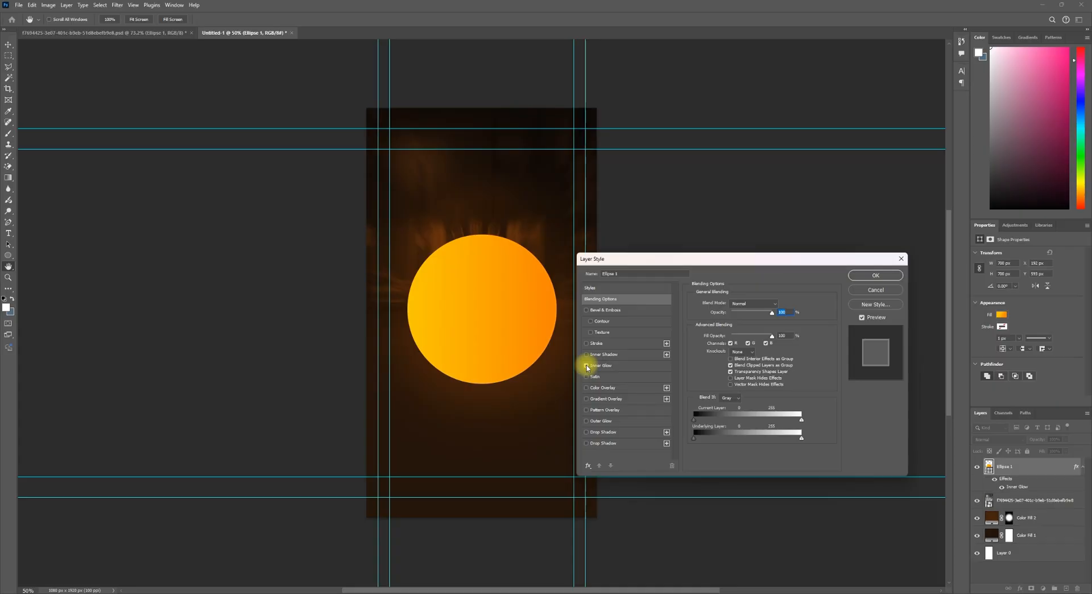
{"action": "left_click", "coordinate": [596, 365]}
{"action": "left_click", "coordinate": [730, 304]}
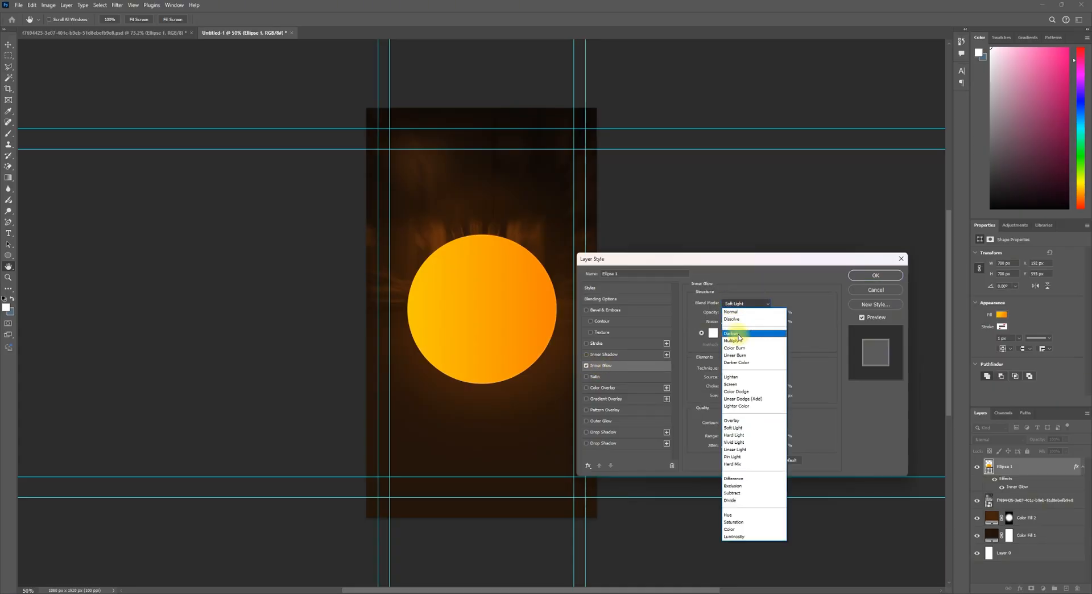
{"action": "left_click", "coordinate": [741, 391]}
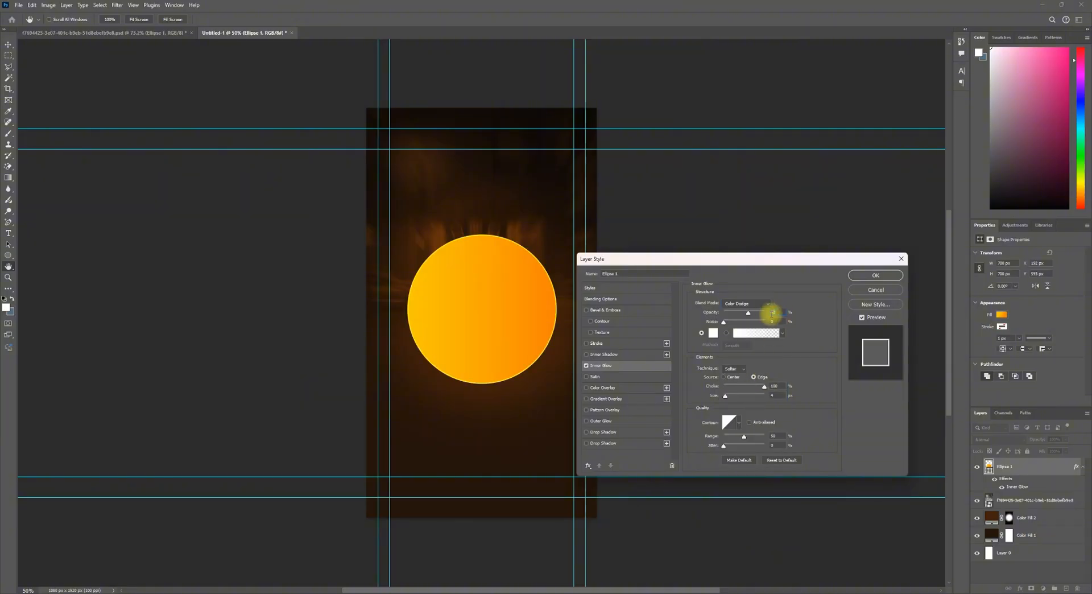
{"action": "left_click_drag", "start_coordinate": [748, 313], "coordinate": [733, 315]}
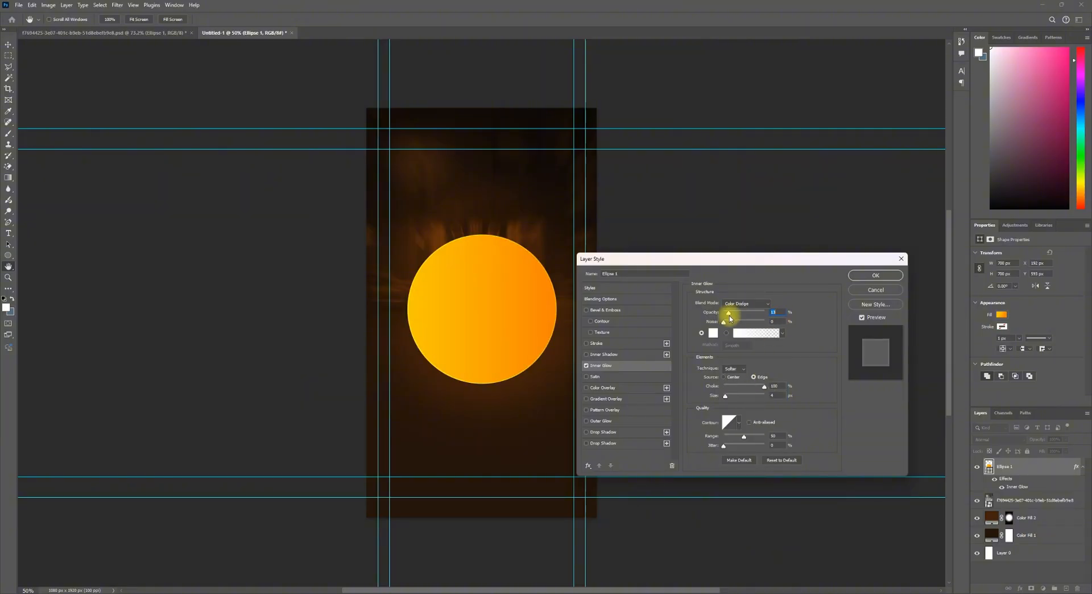
Step: Set the Inner Glow colour to orange ff9000, with choke 0% and size 250 px
{"action": "left_click", "coordinate": [709, 341]}
{"action": "left_click_drag", "start_coordinate": [764, 543], "coordinate": [766, 538]}
{"action": "left_click", "coordinate": [839, 434]}
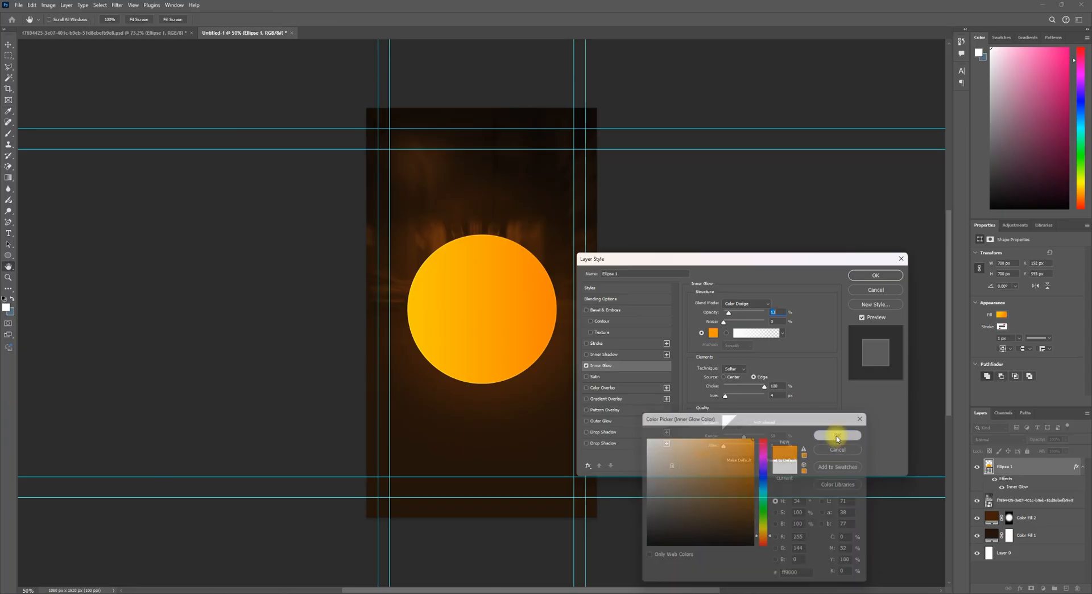
{"action": "left_click_drag", "start_coordinate": [764, 386], "coordinate": [795, 398]}
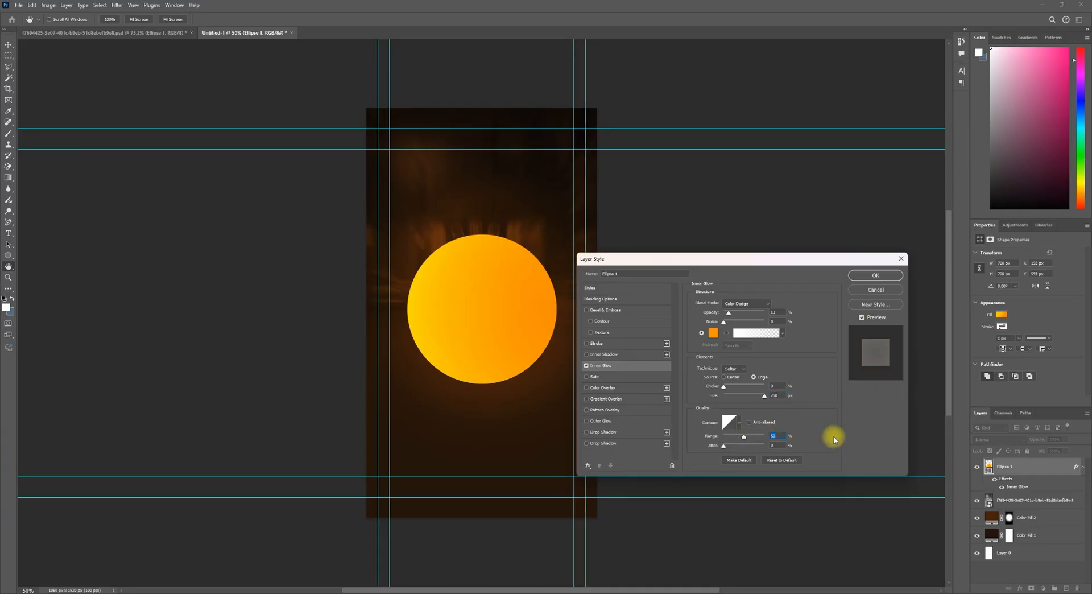
Step: Add an Outer Glow in Overlay blend mode to the circle and apply the layer styles
{"action": "left_click", "coordinate": [601, 420]}
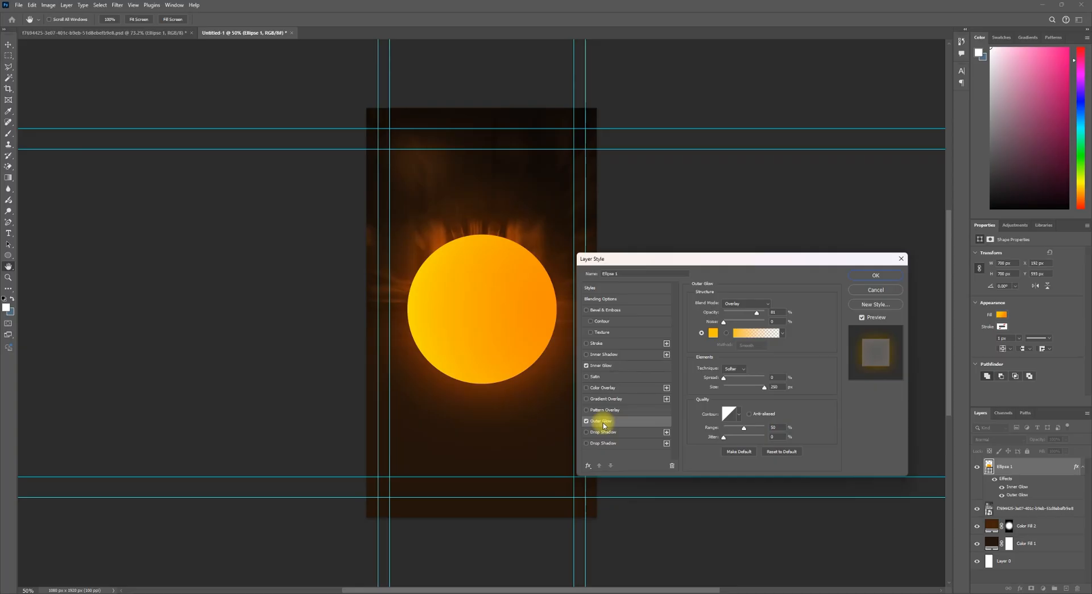
{"action": "left_click", "coordinate": [727, 304]}
{"action": "left_click", "coordinate": [728, 305]}
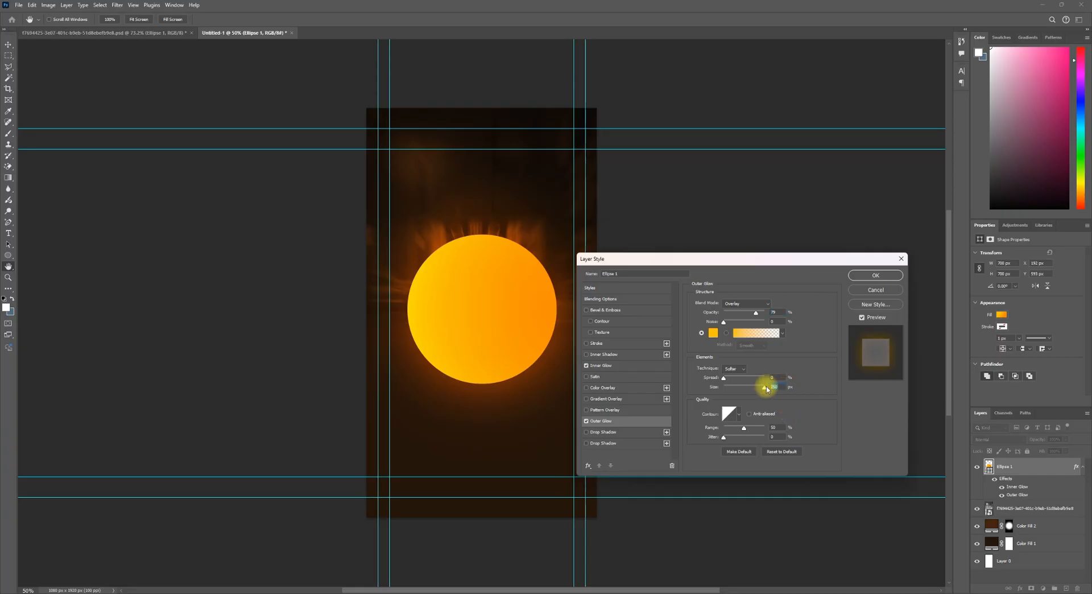
{"action": "left_click", "coordinate": [863, 277]}
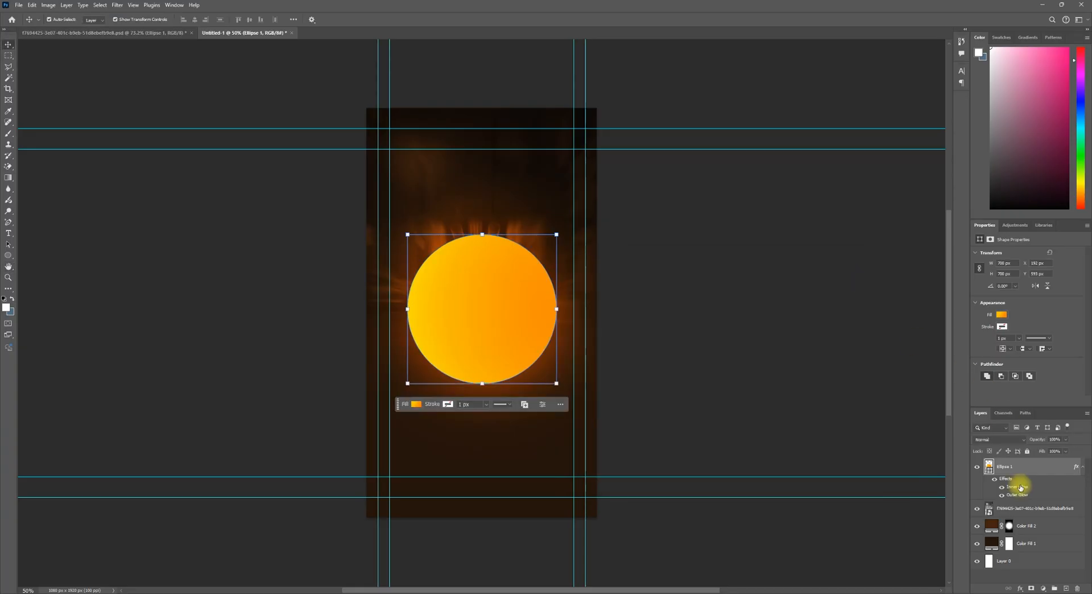
Step: Delete the plain white Layer 0 beneath the colour fill layers
{"action": "left_click", "coordinate": [1010, 562]}
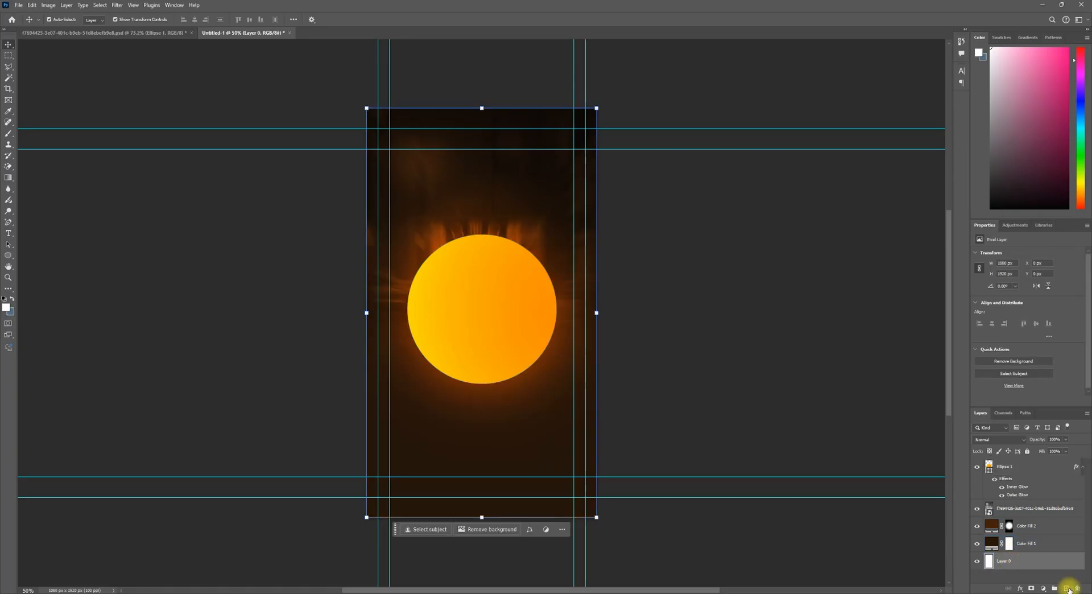
{"action": "left_click", "coordinate": [1076, 588]}
{"action": "left_click", "coordinate": [507, 217]}
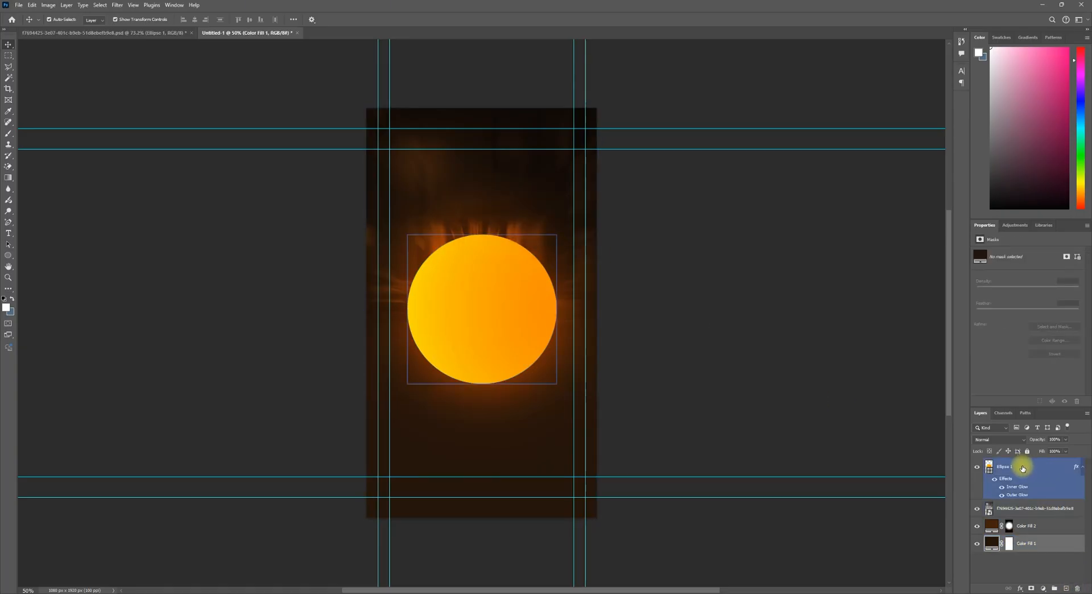
Step: Group all remaining layers and name the group "background"
{"action": "left_click", "coordinate": [1024, 465]}
{"action": "left_click", "coordinate": [1056, 587]}
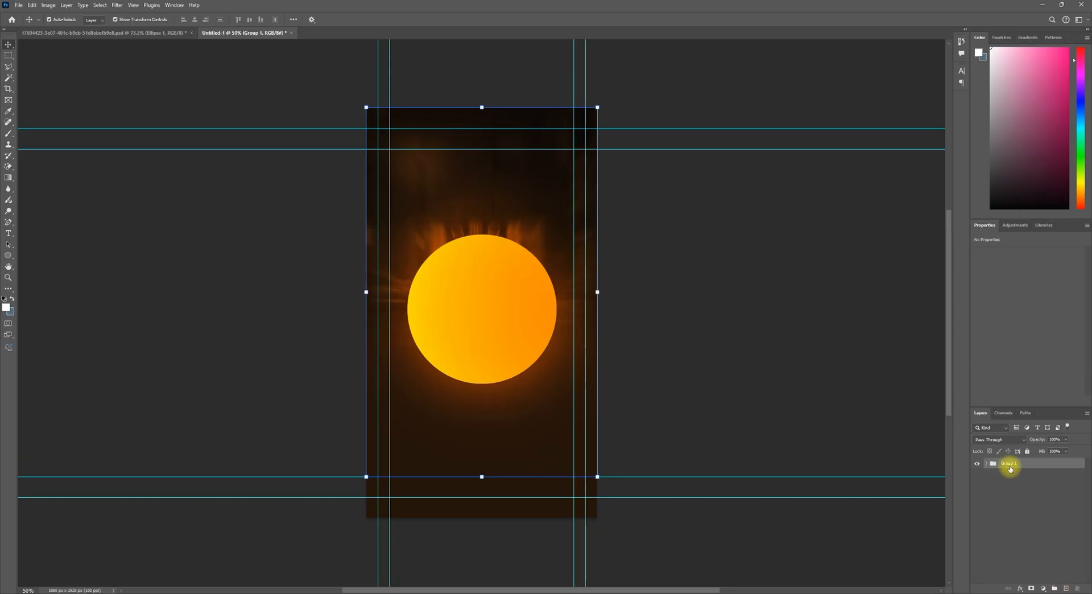
{"action": "double_click", "coordinate": [1008, 464]}
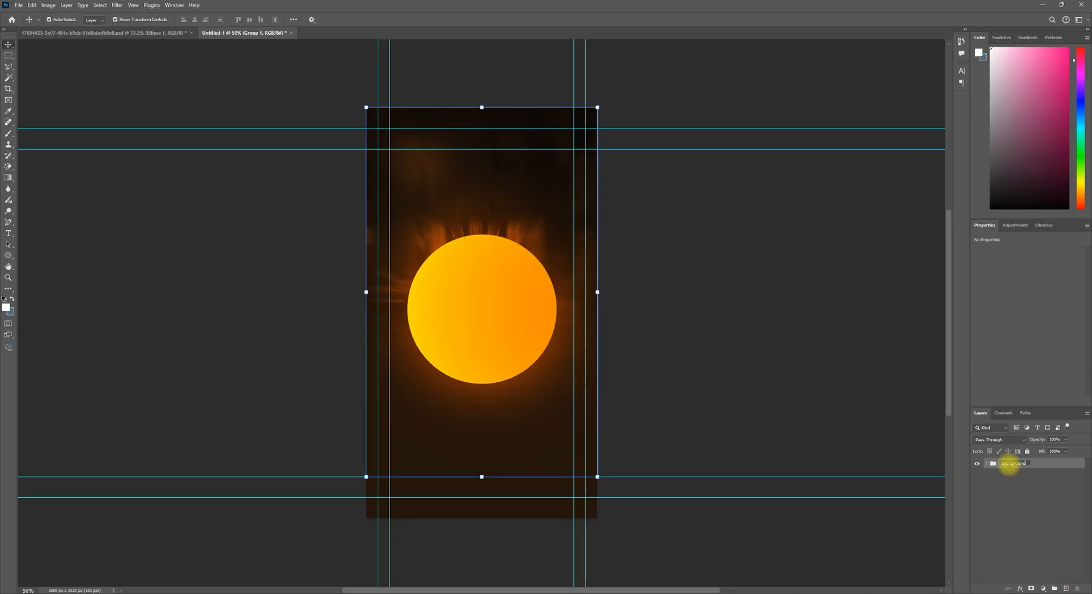
{"action": "type", "text": "background"}
{"action": "key", "text": "Return"}
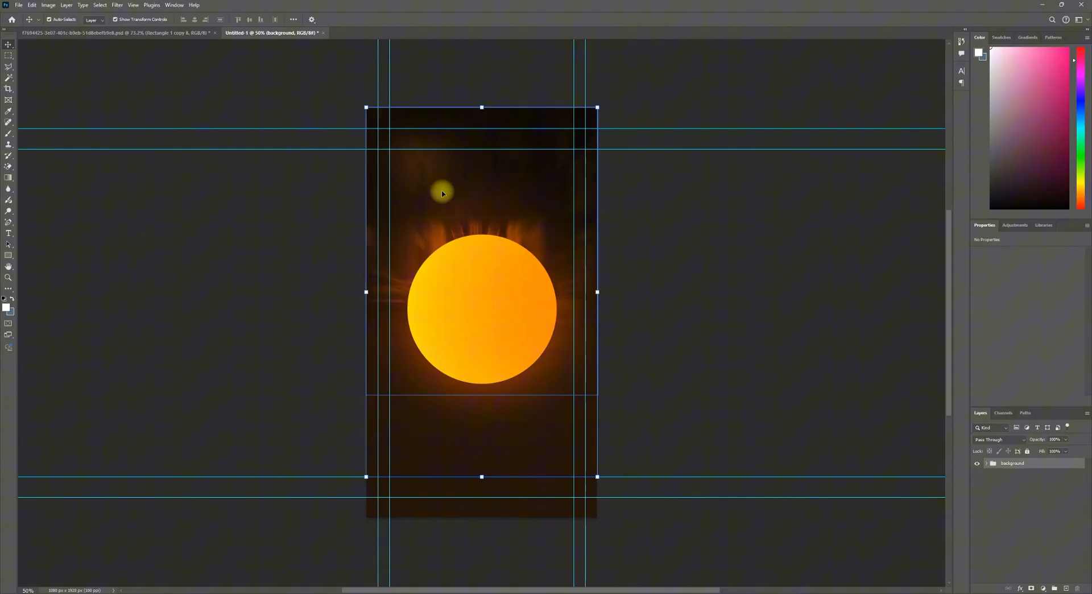
Step: Draw a full-height vertical rectangle about 134 px wide across the circle's middle and set its gradient's starting colour to amber
{"action": "left_click", "coordinate": [7, 255]}
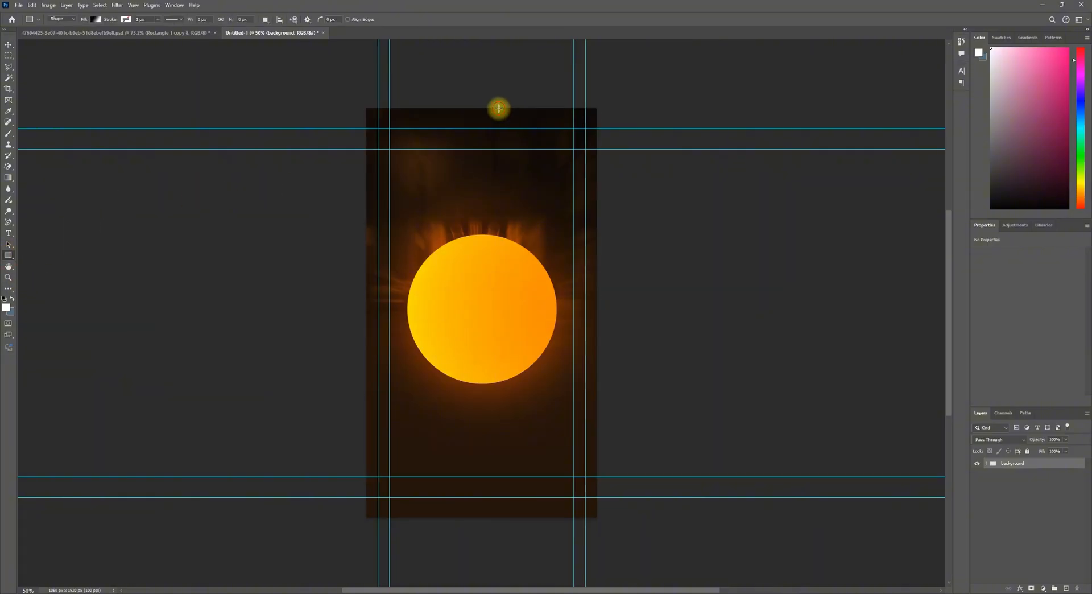
{"action": "left_click_drag", "start_coordinate": [498, 108], "coordinate": [471, 518]}
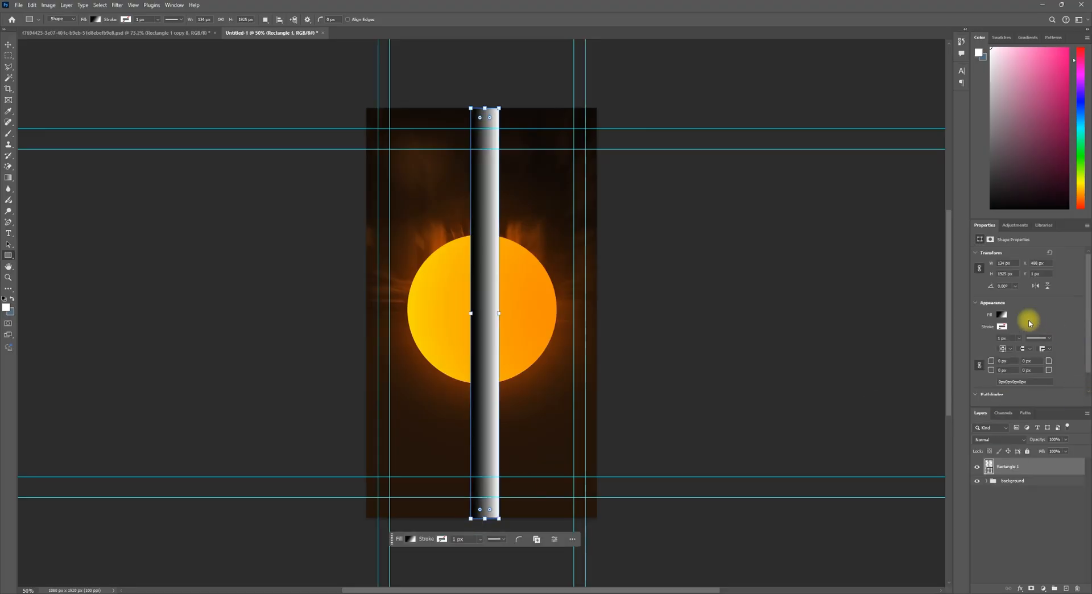
{"action": "left_click", "coordinate": [1002, 314]}
{"action": "double_click", "coordinate": [973, 427]}
{"action": "left_click", "coordinate": [765, 532]}
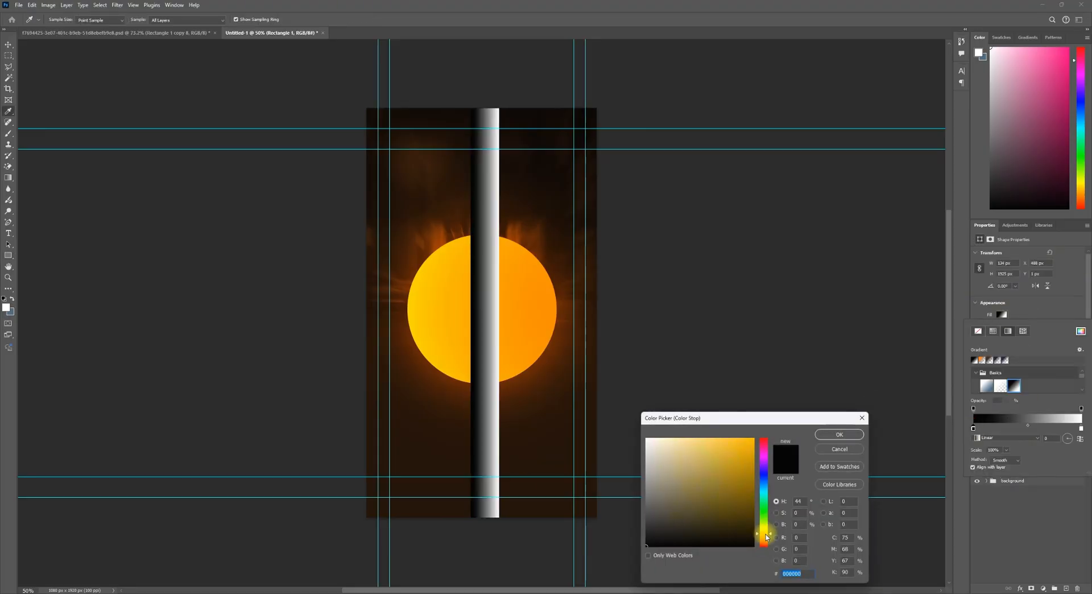
{"action": "type", "text": "ffb400"}
{"action": "left_click_drag", "start_coordinate": [766, 534], "coordinate": [770, 533]}
{"action": "left_click", "coordinate": [839, 435]}
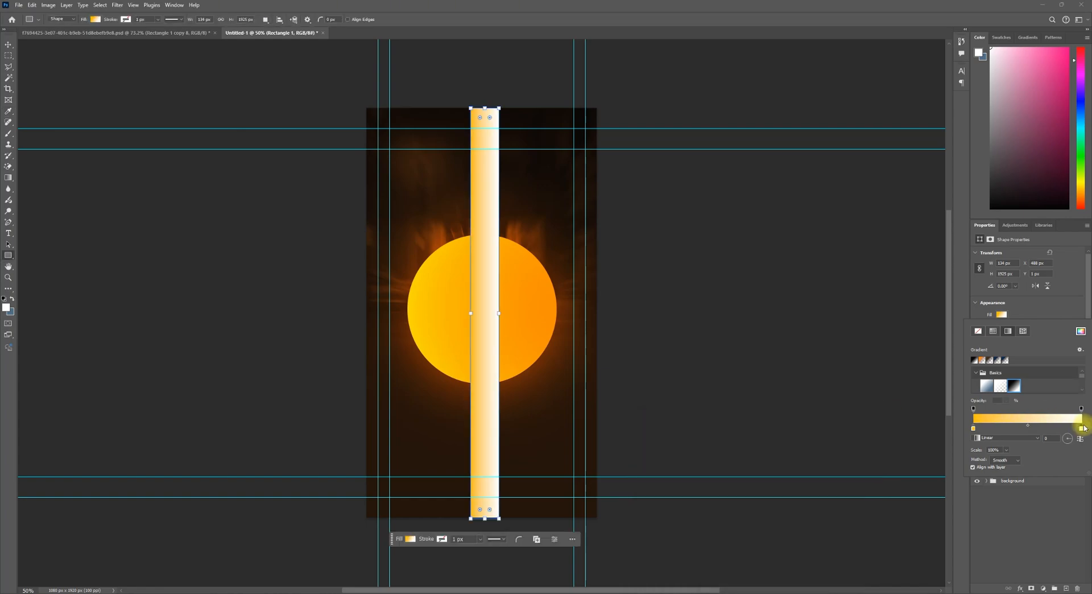
Step: Set the ending colour of the vertical strip's gradient to orange and the gradient angle to 90°
{"action": "double_click", "coordinate": [1081, 427]}
{"action": "left_click", "coordinate": [768, 528]}
{"action": "left_click", "coordinate": [766, 534]}
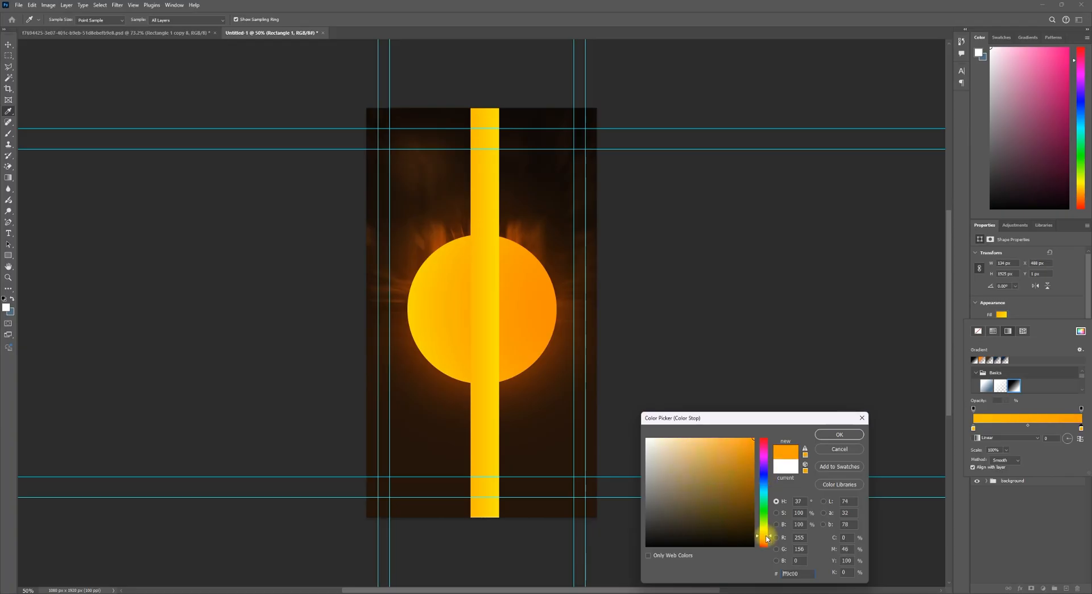
{"action": "left_click", "coordinate": [840, 435]}
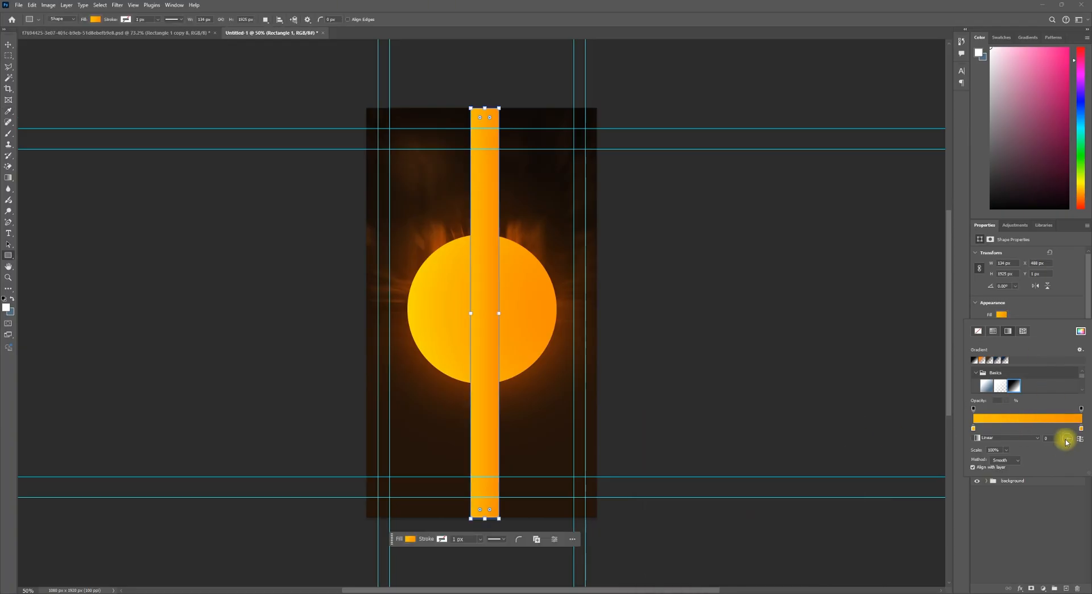
{"action": "left_click_drag", "start_coordinate": [1060, 439], "coordinate": [1034, 437]}
{"action": "type", "text": "90"}
{"action": "key", "text": "Return"}
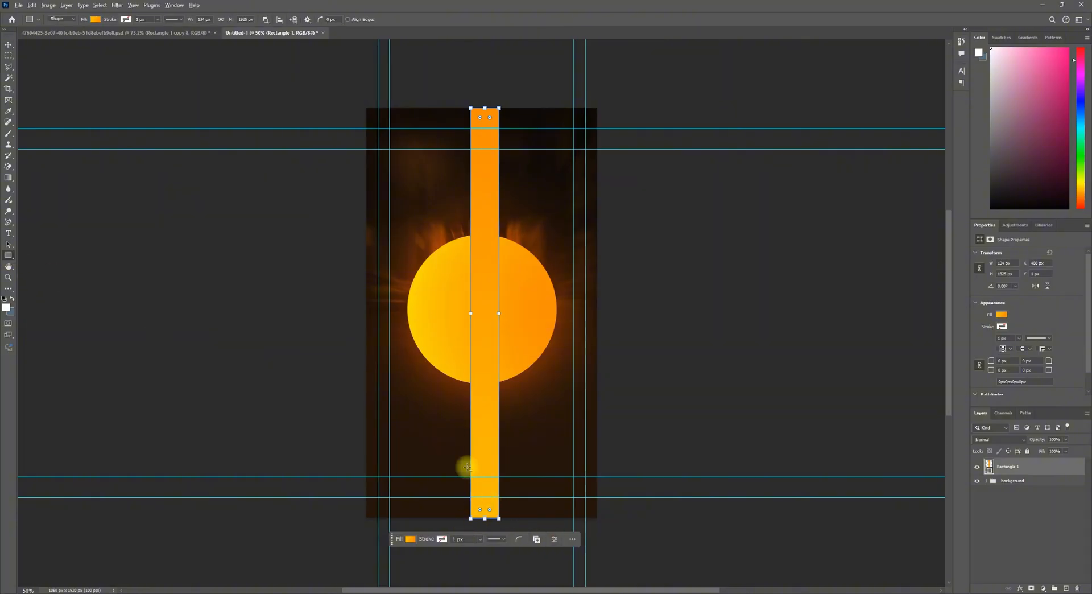
Step: Draw a strip-wide rectangle about 71 px high just above the lowest guide and fill it with solid dark grey
{"action": "scroll", "coordinate": [467, 467], "scroll_direction": "up", "scroll_amount": 5}
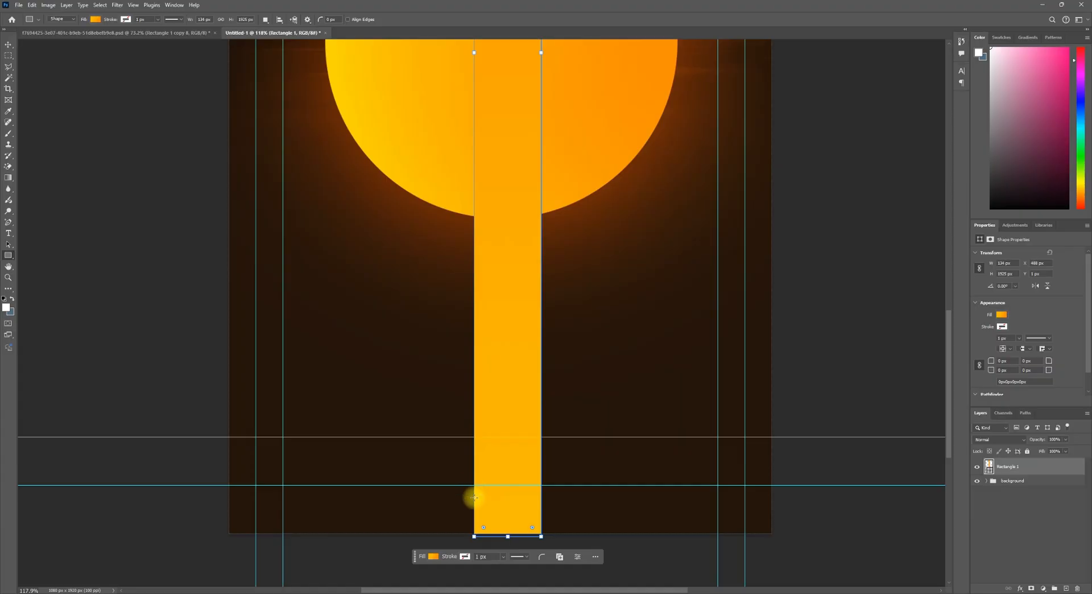
{"action": "left_click_drag", "start_coordinate": [474, 487], "coordinate": [541, 450]}
{"action": "left_click", "coordinate": [1000, 315]}
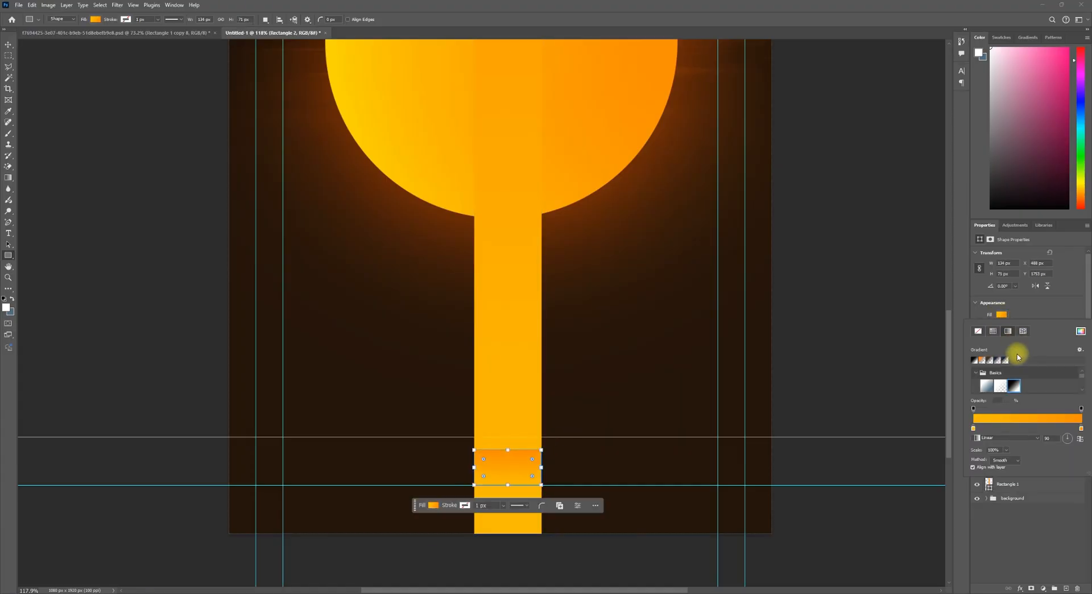
{"action": "left_click", "coordinate": [993, 330]}
{"action": "key", "text": "v"}
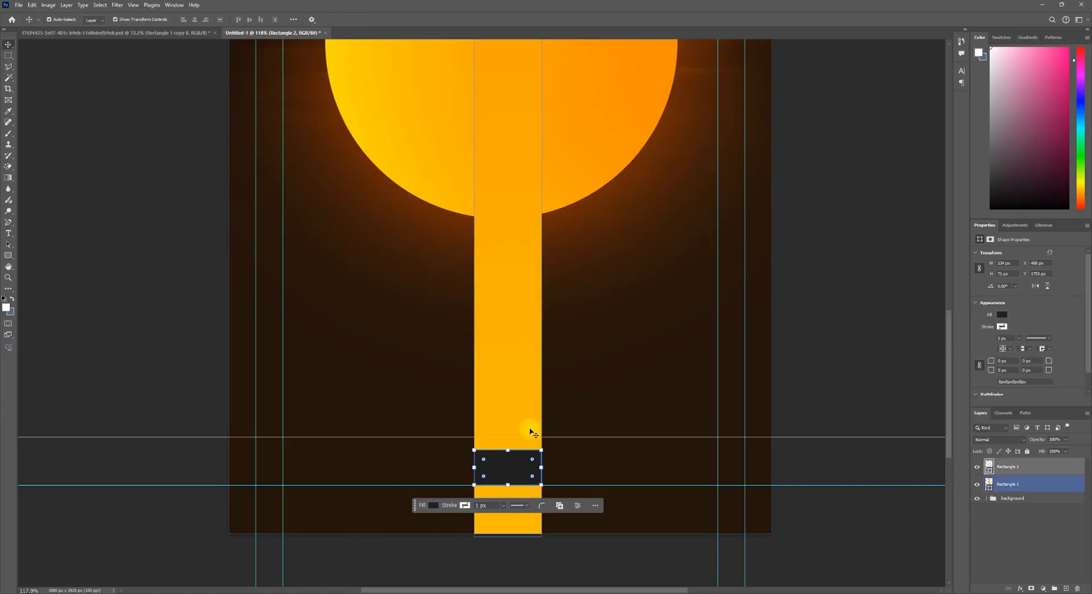
Step: Duplicate the dark rectangle repeatedly up the orange strip at even spacing to form a striped pattern
{"action": "scroll", "coordinate": [532, 424], "scroll_direction": "down", "scroll_amount": 3}
{"action": "left_click_drag", "start_coordinate": [520, 452], "coordinate": [513, 336], "text": "alt"}
{"action": "left_click_drag", "start_coordinate": [513, 339], "coordinate": [517, 295], "text": "alt"}
{"action": "left_click_drag", "start_coordinate": [517, 297], "coordinate": [518, 250], "text": "alt"}
{"action": "scroll", "coordinate": [519, 251], "scroll_direction": "up", "scroll_amount": 2}
{"action": "left_click_drag", "start_coordinate": [518, 311], "coordinate": [518, 261], "text": "alt"}
{"action": "mouse_move", "coordinate": [518, 261]}
{"action": "left_mouse_down", "text": "alt"}
{"action": "mouse_move", "coordinate": [520, 163]}
{"action": "mouse_move", "coordinate": [514, 223]}
{"action": "left_mouse_up", "text": "alt"}
{"action": "scroll", "coordinate": [515, 178], "scroll_direction": "up", "scroll_amount": 2}
{"action": "left_click_drag", "start_coordinate": [514, 224], "coordinate": [517, 129], "text": "alt"}
Step: Merge all the dark stripe rectangles, from the first to the last copy, into one shape layer
{"action": "scroll", "coordinate": [494, 315], "scroll_direction": "down", "scroll_amount": 12, "text": "alt"}
{"action": "scroll", "coordinate": [1022, 529], "scroll_direction": "down", "scroll_amount": 4}
{"action": "left_click", "coordinate": [1014, 546], "text": "shift"}
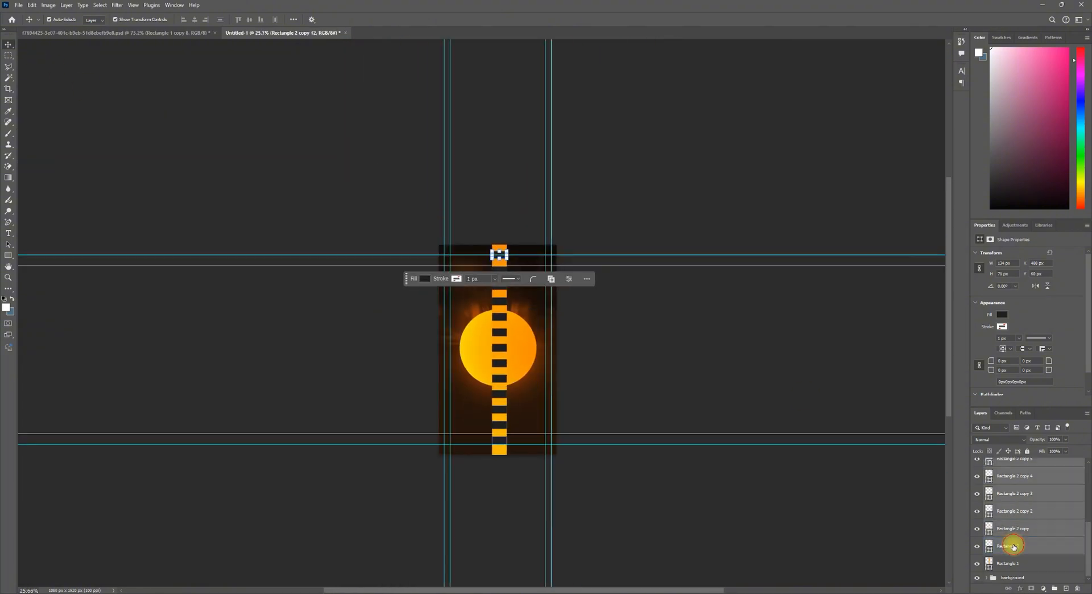
{"action": "right_click", "coordinate": [1013, 547]}
{"action": "left_click", "coordinate": [1019, 510]}
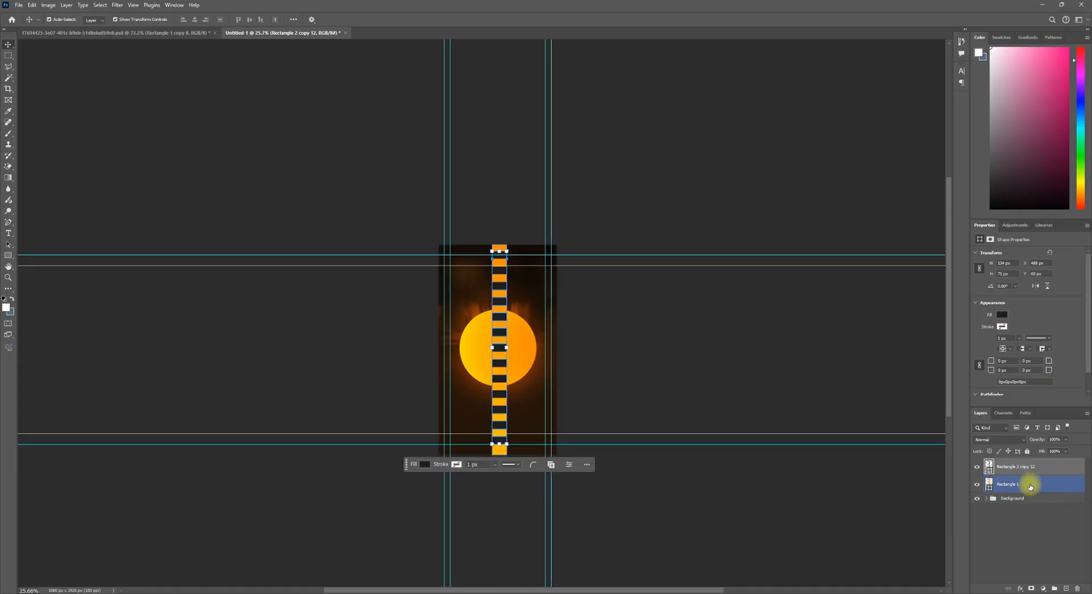
Step: Group the merged stripes with the orange strip, name the group "design" and expand it
{"action": "left_click", "coordinate": [1054, 589]}
{"action": "double_click", "coordinate": [1005, 463]}
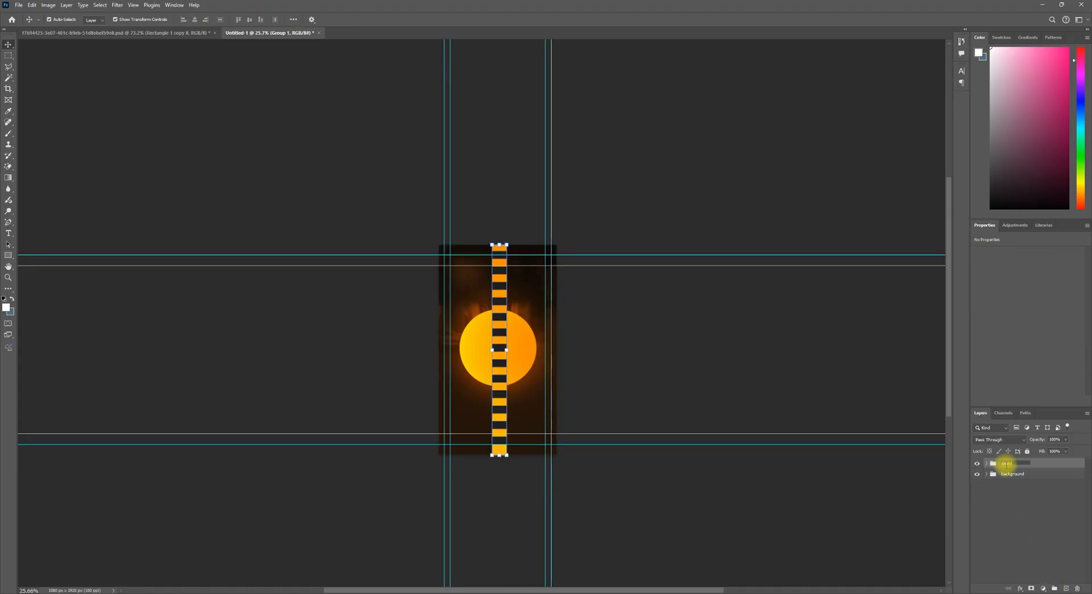
{"action": "left_click", "coordinate": [986, 463]}
Step: Add Bevel & Emboss to the design group with the Smooth technique, a larger size and 16 px softening
{"action": "scroll", "coordinate": [531, 414], "scroll_direction": "up", "scroll_amount": 5, "text": "alt"}
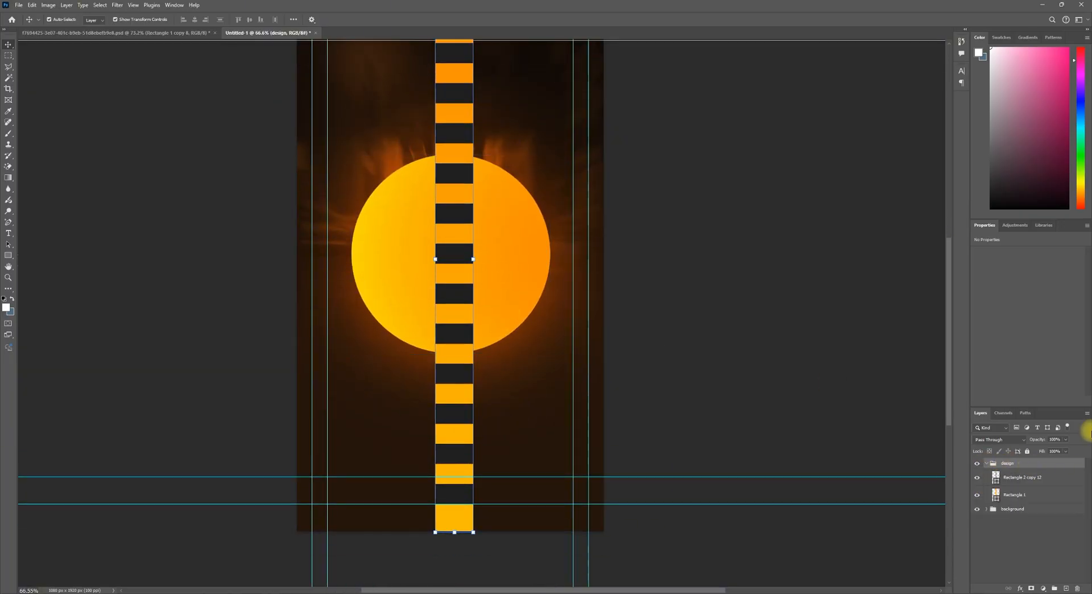
{"action": "double_click", "coordinate": [1021, 463]}
{"action": "left_click", "coordinate": [604, 310]}
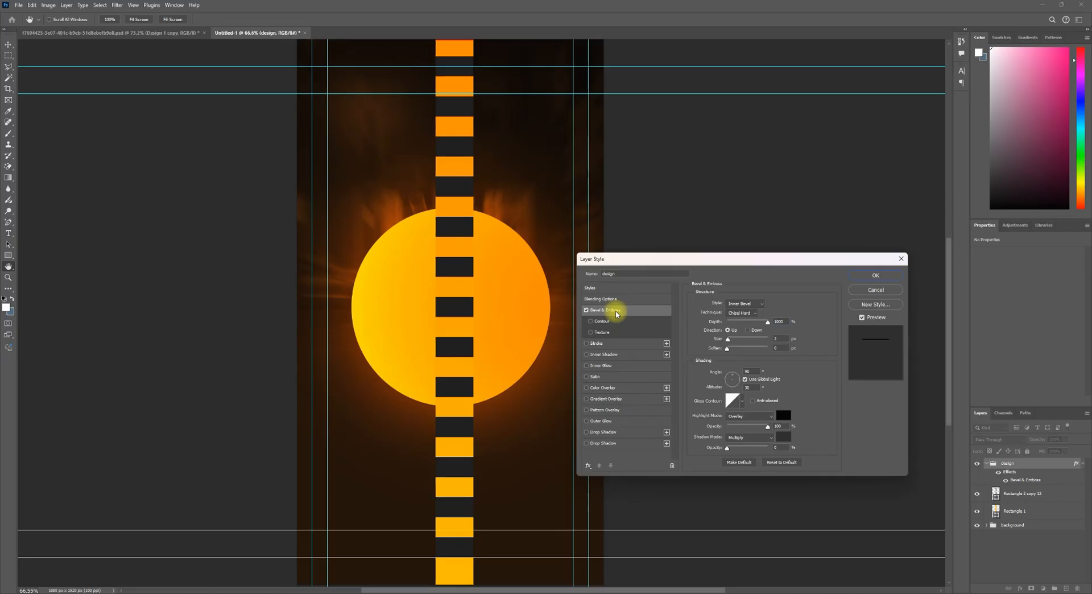
{"action": "left_click", "coordinate": [741, 313]}
{"action": "left_click", "coordinate": [746, 320]}
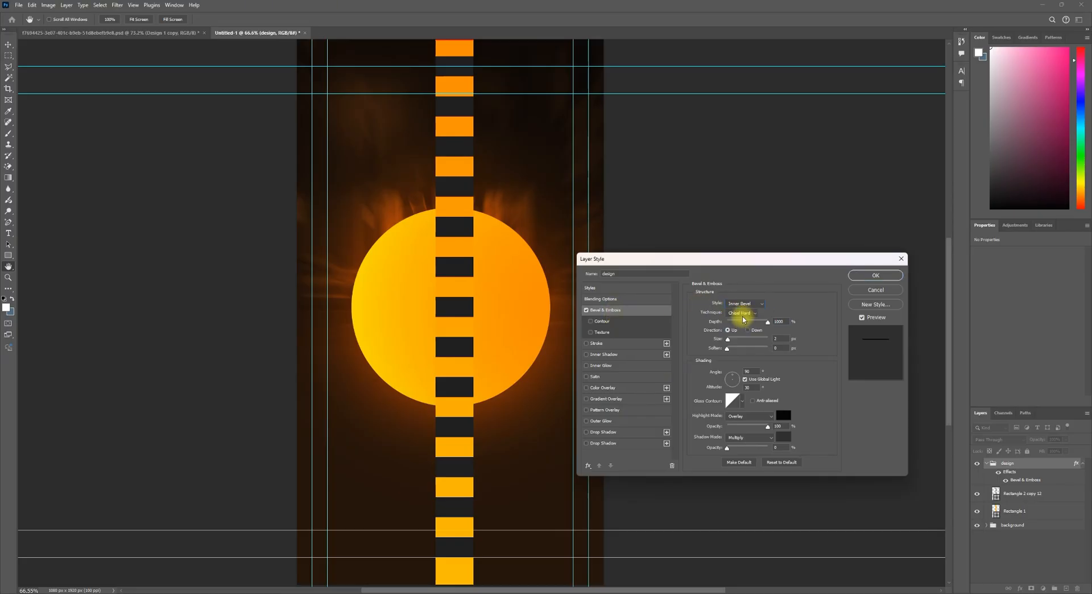
{"action": "left_click", "coordinate": [742, 319]}
{"action": "left_click", "coordinate": [738, 328]}
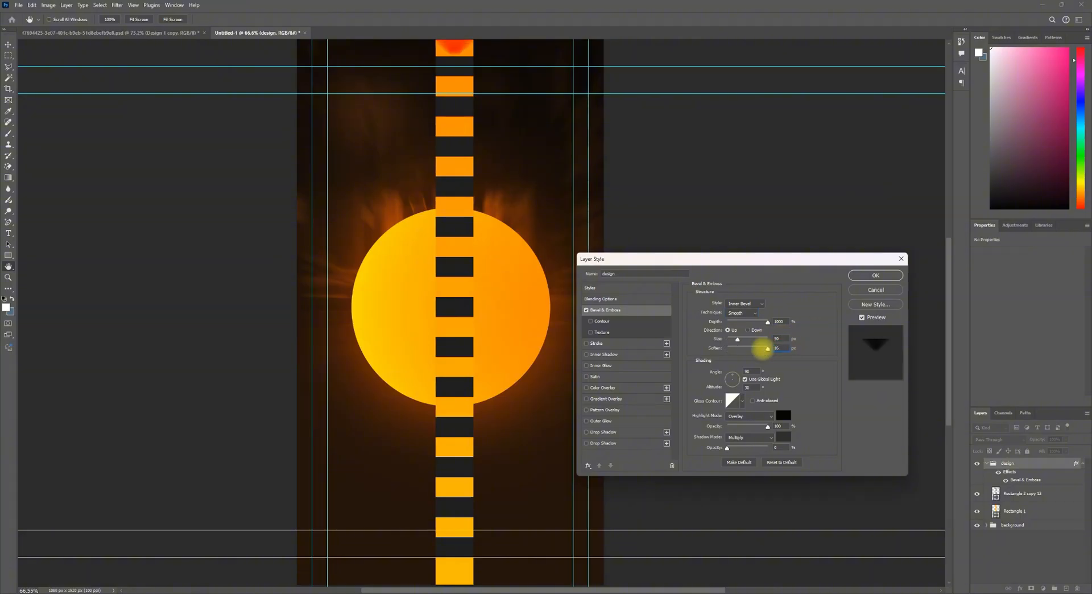
Step: Set the group bevel's highlight mode to Screen at 50% opacity, raise the shadow opacity to match and apply the style
{"action": "left_click", "coordinate": [752, 416]}
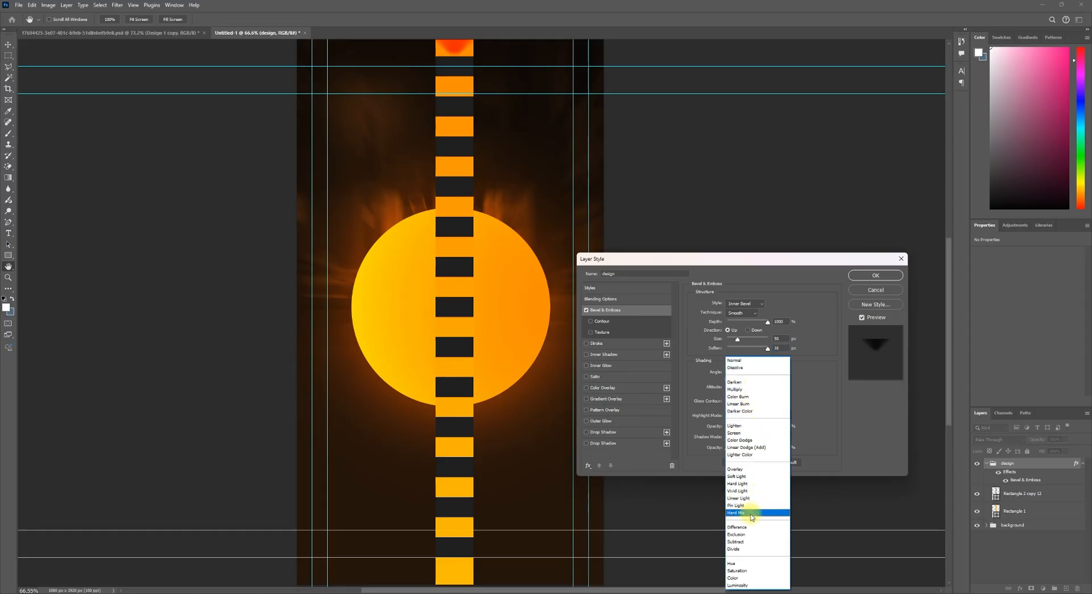
{"action": "left_click", "coordinate": [745, 433]}
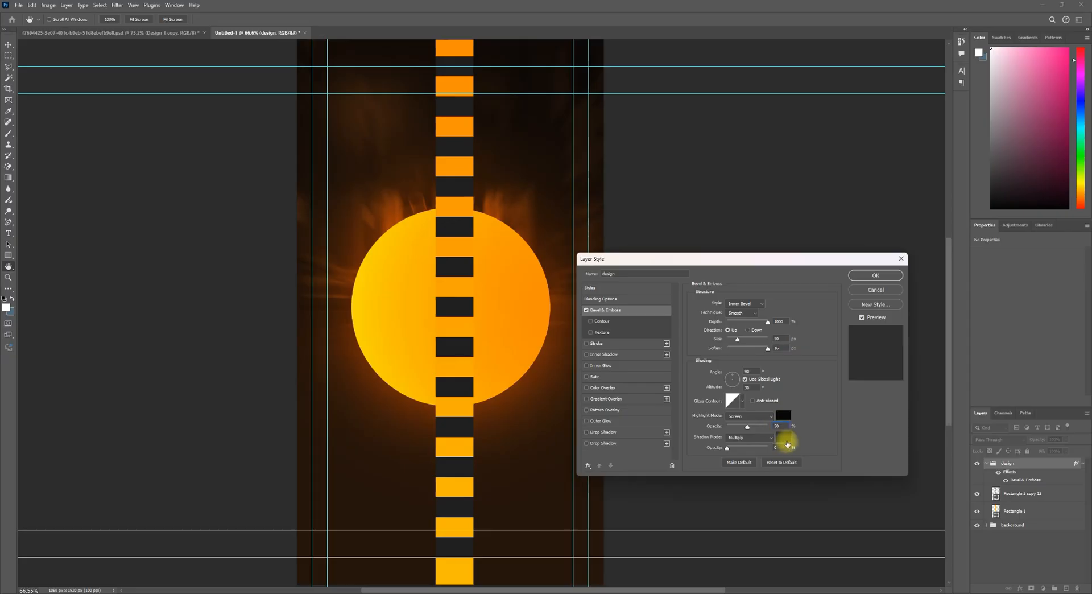
{"action": "type", "text": "50"}
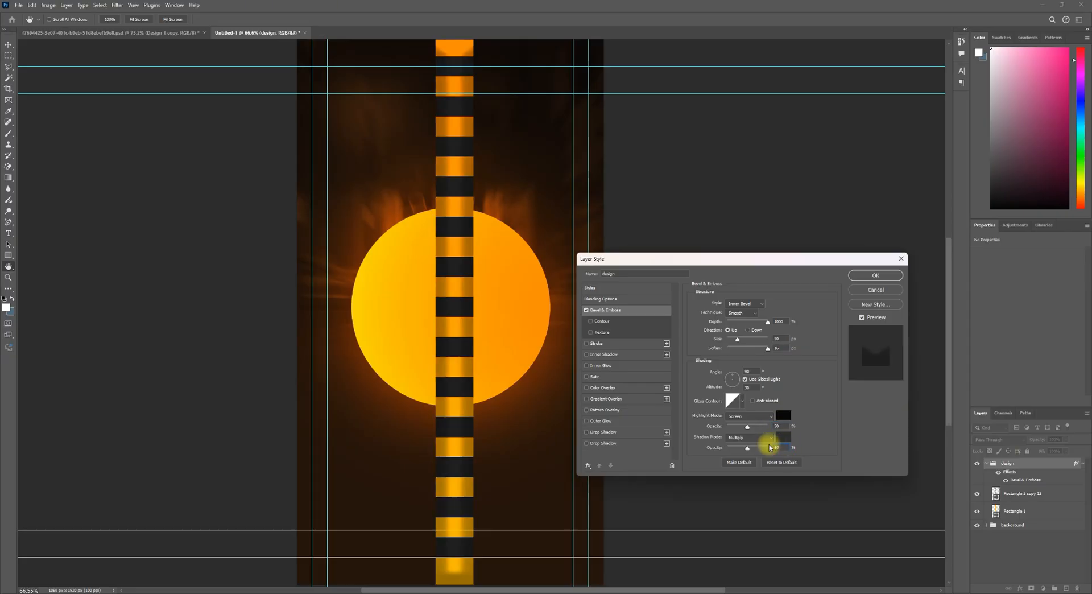
{"action": "left_click", "coordinate": [871, 276]}
Step: Rotate the stripes and orange strip together into a diagonal rising to the right across the circle
{"action": "key", "text": "v"}
{"action": "key", "text": "ctrl+minus"}
{"action": "left_click", "coordinate": [1016, 492]}
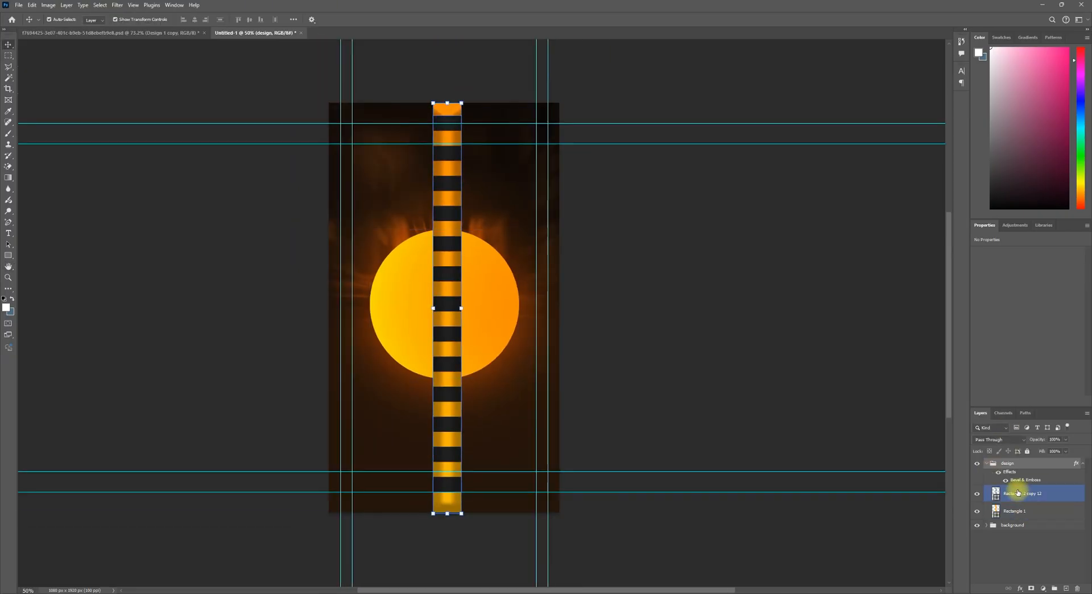
{"action": "left_click", "coordinate": [1015, 511], "text": "shift"}
{"action": "left_click_drag", "start_coordinate": [455, 78], "coordinate": [696, 244]}
{"action": "left_click", "coordinate": [729, 255]}
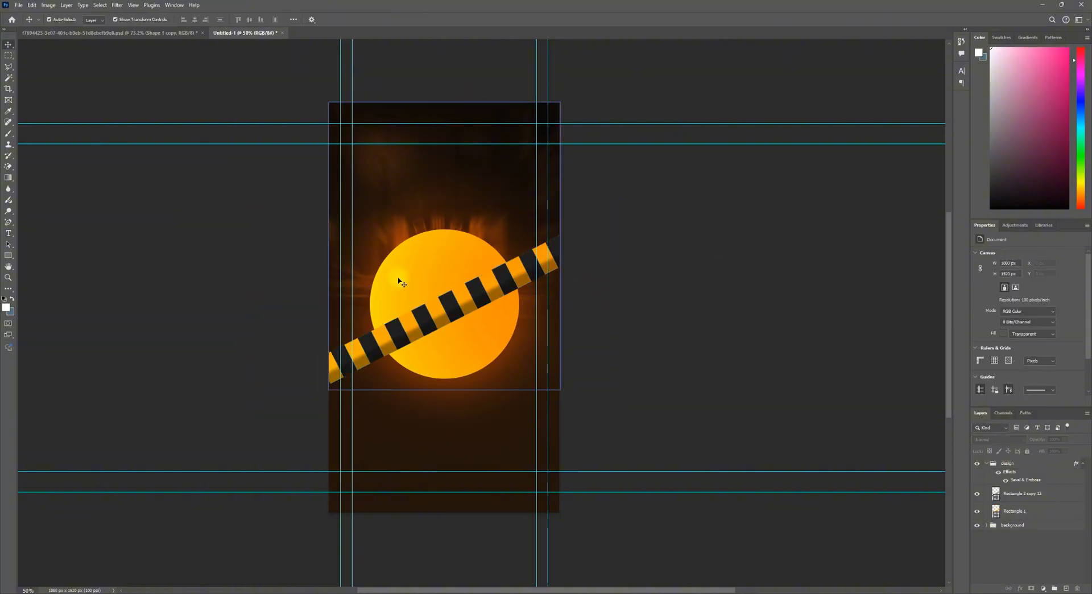
Step: Draw a rounded rectangle about 132 × 71 px with 21 px corners at the circle's lower edge and fill it red
{"action": "scroll", "coordinate": [343, 324], "scroll_direction": "up", "scroll_amount": 5}
{"action": "scroll", "coordinate": [343, 324], "scroll_direction": "down", "scroll_amount": 2}
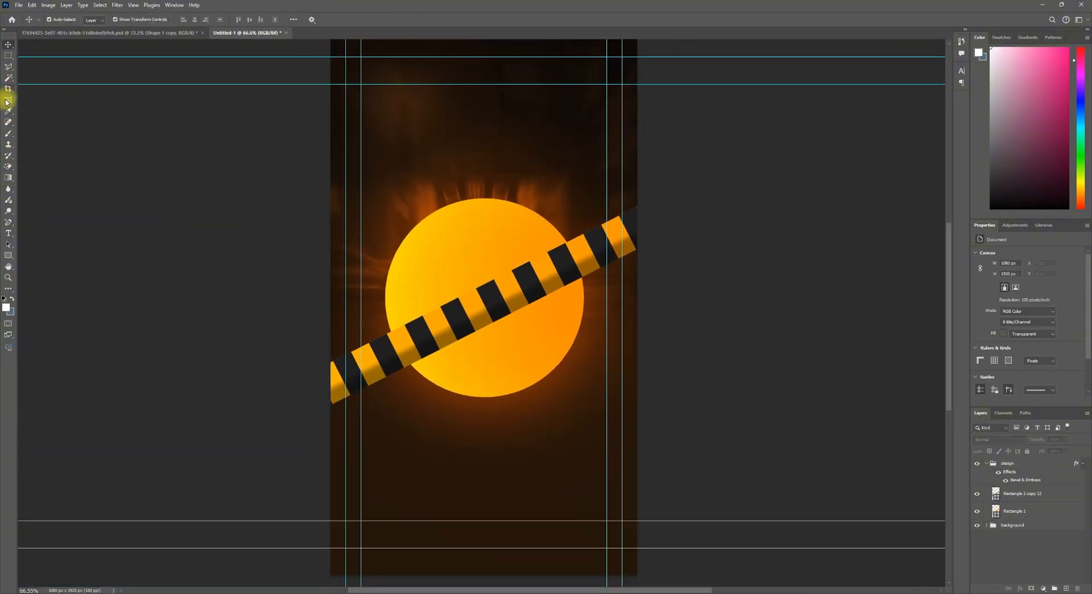
{"action": "left_click", "coordinate": [9, 255]}
{"action": "left_click", "coordinate": [54, 249]}
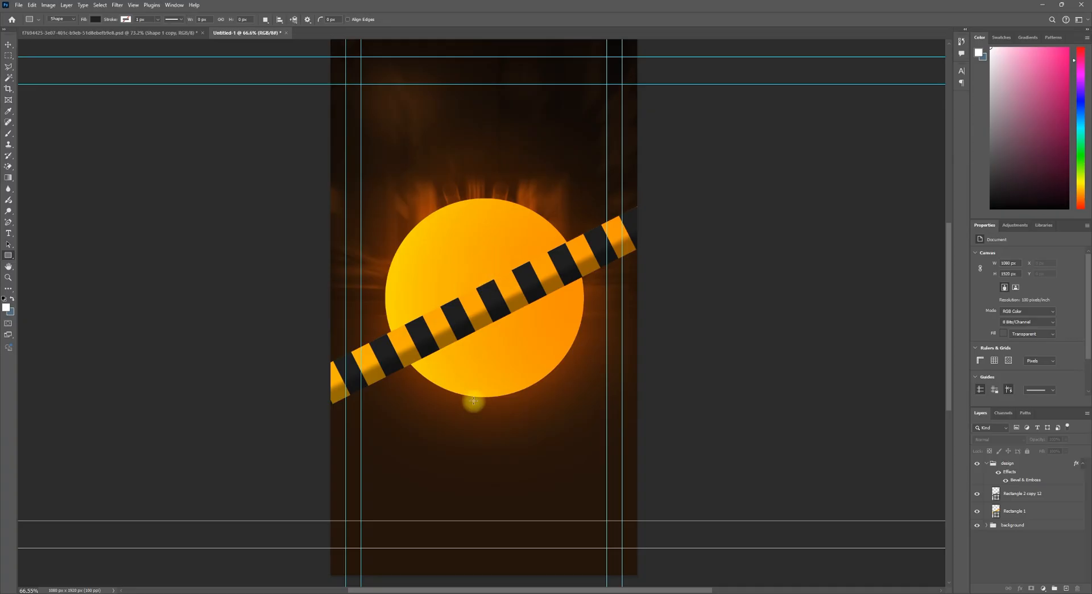
{"action": "scroll", "coordinate": [468, 429], "scroll_direction": "up", "scroll_amount": 5}
{"action": "mouse_move", "coordinate": [445, 371]}
{"action": "left_mouse_down"}
{"action": "mouse_move", "coordinate": [553, 398]}
{"action": "mouse_move", "coordinate": [516, 407]}
{"action": "mouse_move", "coordinate": [503, 383]}
{"action": "left_mouse_up"}
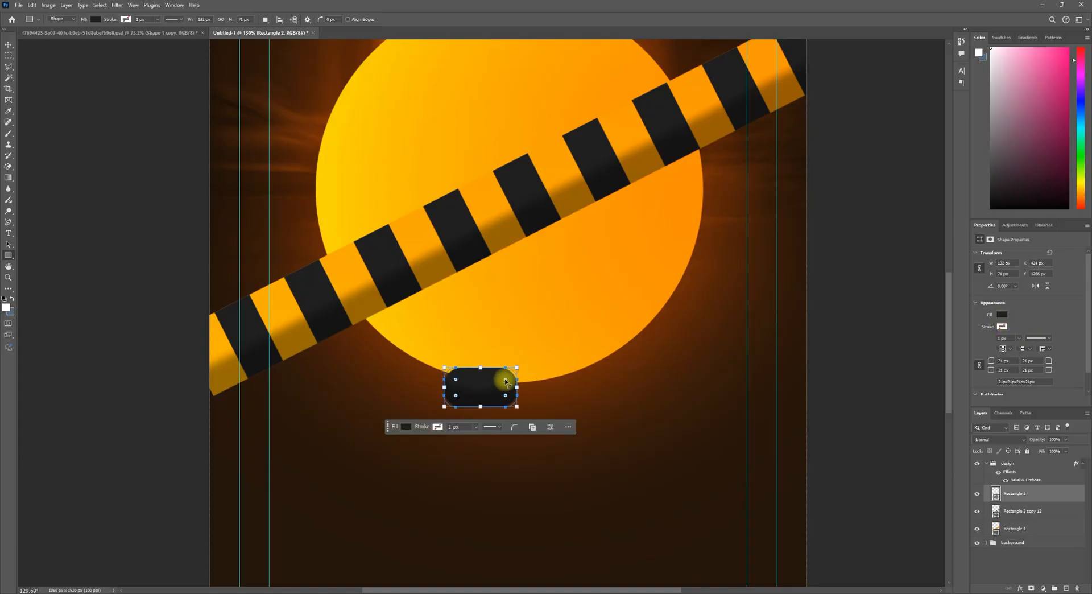
{"action": "left_click", "coordinate": [1002, 314]}
{"action": "left_click", "coordinate": [1037, 360]}
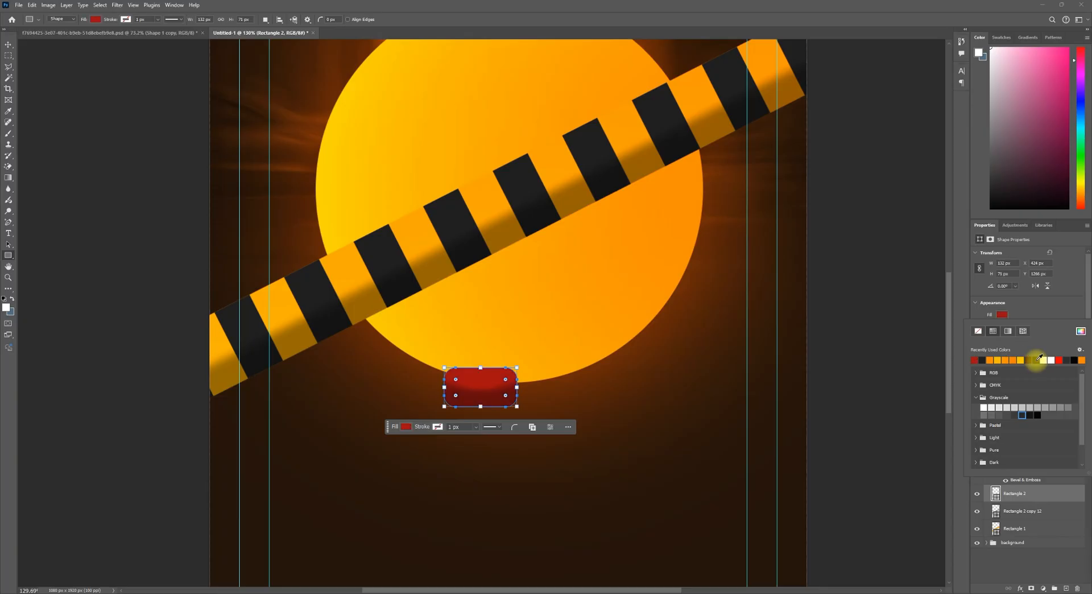
Step: Move the red rounded rectangle's layer out of the design group and place it above the group
{"action": "scroll", "coordinate": [1042, 497], "scroll_direction": "up", "scroll_amount": 1}
{"action": "left_click", "coordinate": [1041, 497]}
{"action": "left_click_drag", "start_coordinate": [1042, 497], "coordinate": [1018, 475]}
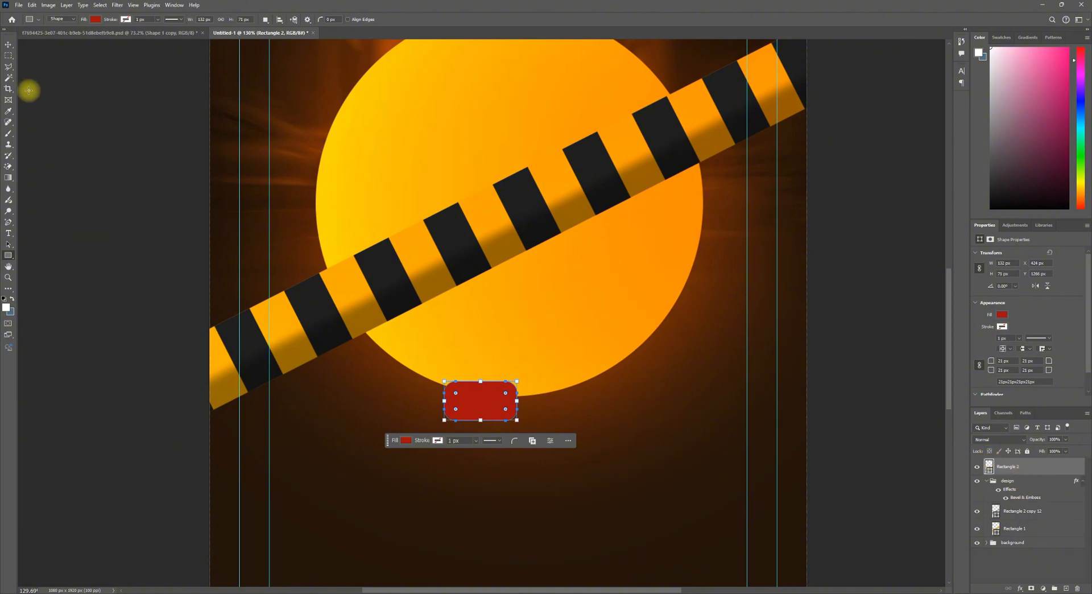
Step: Draw a triangle about 33 × 49 px over the red rectangle and fill it with white
{"action": "right_click", "coordinate": [8, 256]}
{"action": "left_click", "coordinate": [36, 272]}
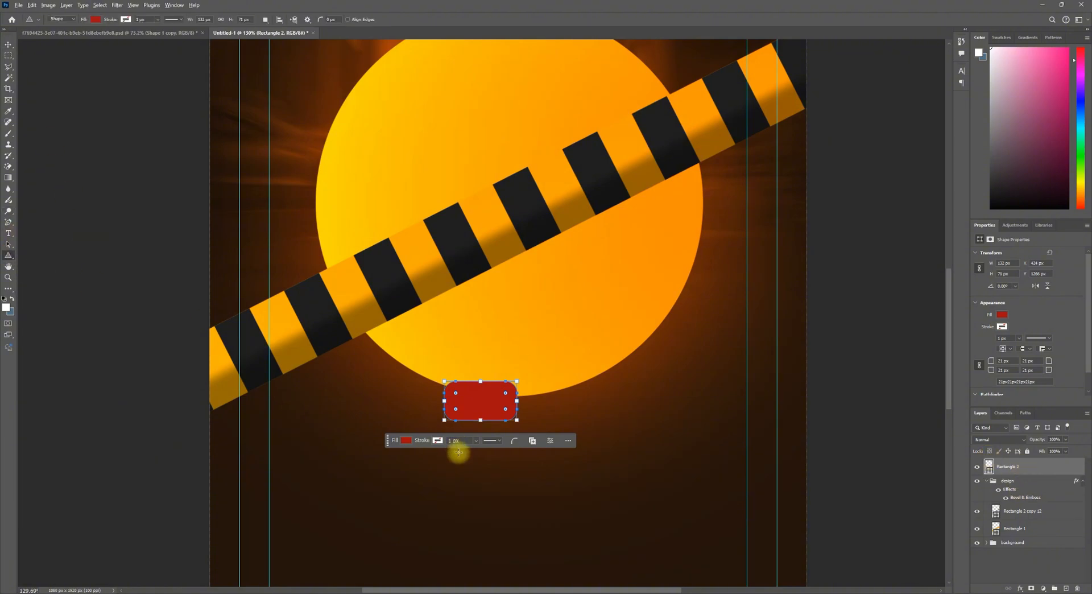
{"action": "scroll", "coordinate": [458, 450], "scroll_direction": "up", "scroll_amount": 3}
{"action": "left_click_drag", "start_coordinate": [479, 368], "coordinate": [505, 407]}
{"action": "left_click", "coordinate": [1002, 314]}
{"action": "left_click", "coordinate": [1043, 359]}
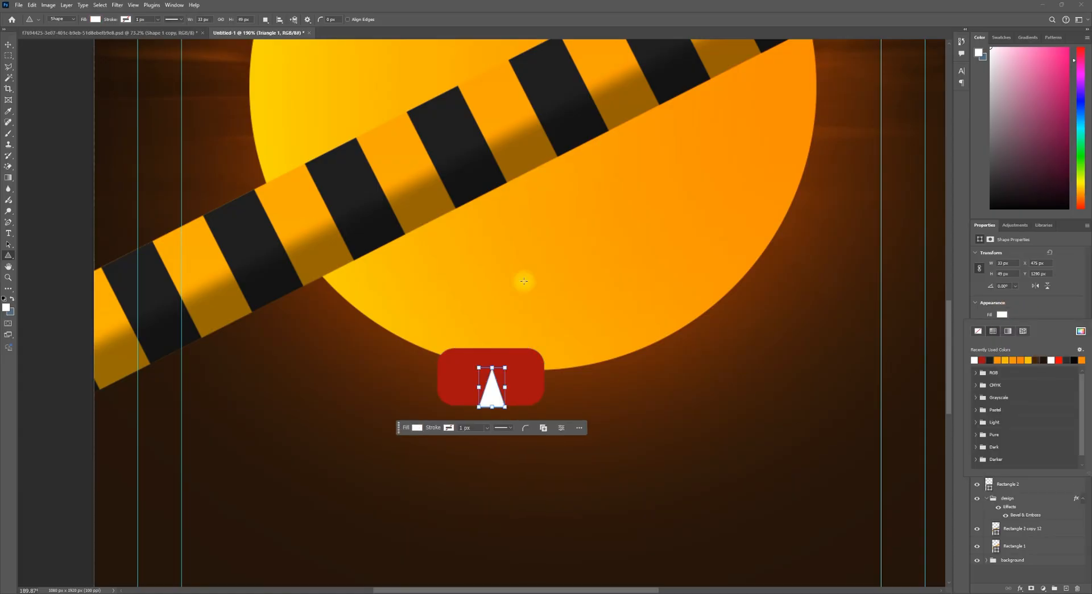
Step: Rotate the white triangle 90° to point right and centre it on the red rectangle
{"action": "left_click", "coordinate": [9, 44]}
{"action": "left_click", "coordinate": [505, 365]}
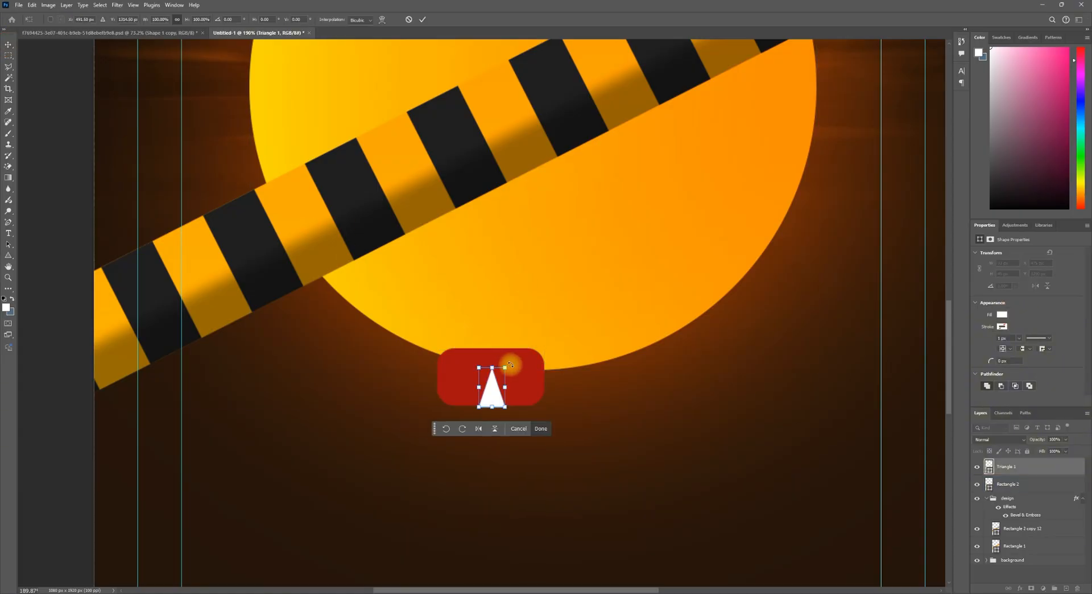
{"action": "left_click_drag", "start_coordinate": [510, 364], "coordinate": [495, 383]}
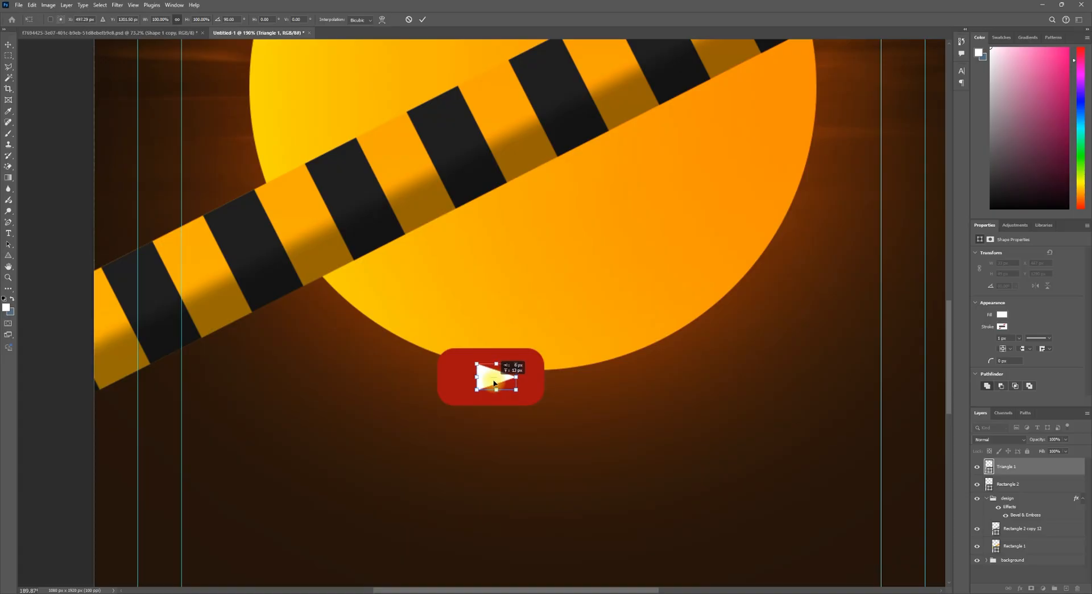
Step: Convert the triangle and red rectangle together into one smart object and rasterize it
{"action": "left_click", "coordinate": [1034, 487], "text": "shift"}
{"action": "right_click", "coordinate": [1034, 487]}
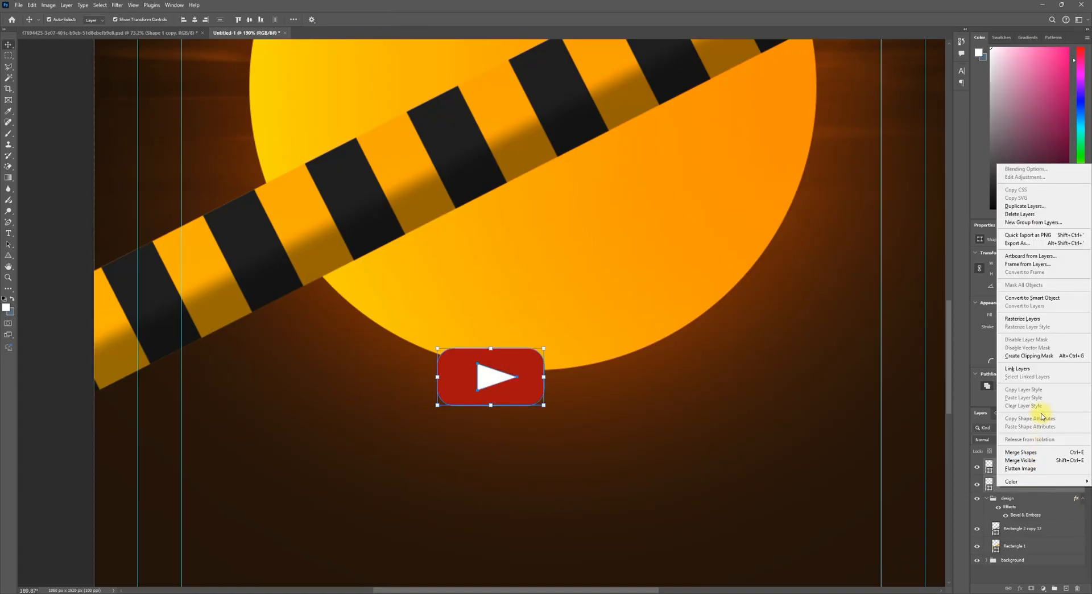
{"action": "left_click", "coordinate": [1032, 297]}
{"action": "right_click", "coordinate": [1018, 468]}
{"action": "left_click", "coordinate": [1024, 444]}
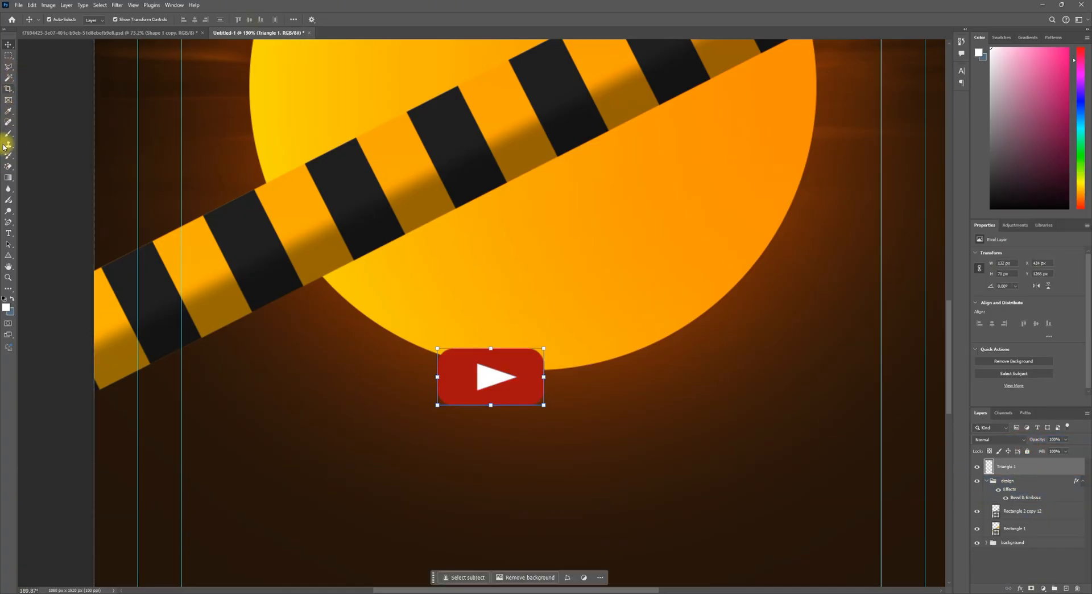
Step: Erase the white triangle from the rasterized button with the Magic Eraser to cut out a play symbol
{"action": "left_click", "coordinate": [8, 166]}
{"action": "left_click", "coordinate": [486, 377]}
{"action": "left_click", "coordinate": [8, 43]}
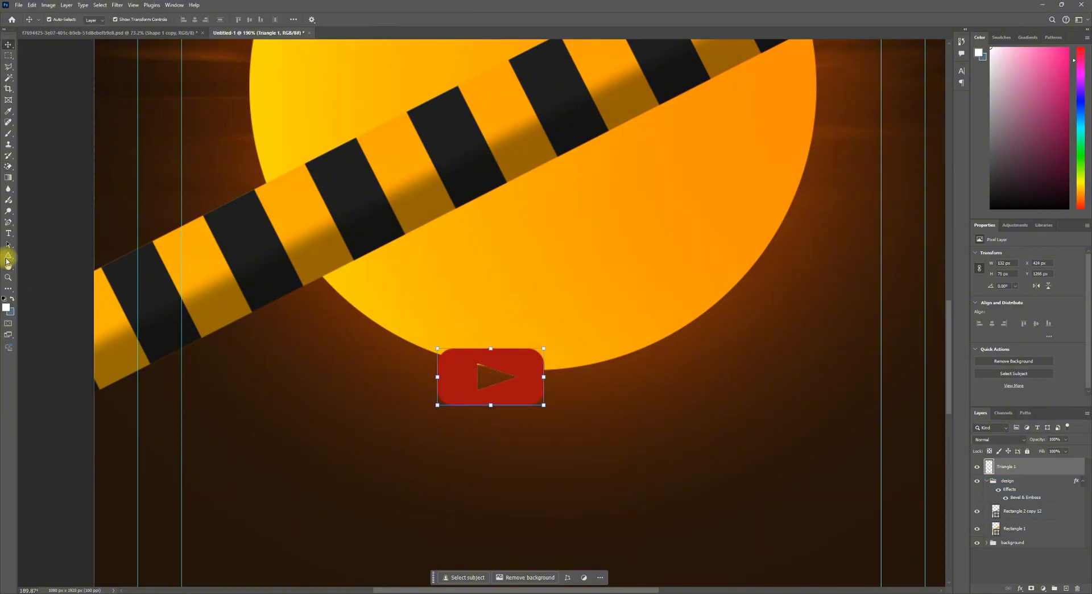
Step: Draw a white rectangle about 83 × 44 px over the play cutout and place its layer beneath the red button
{"action": "left_click_drag", "start_coordinate": [7, 259], "coordinate": [34, 250]}
{"action": "left_click_drag", "start_coordinate": [456, 361], "coordinate": [524, 397]}
{"action": "left_click_drag", "start_coordinate": [1044, 467], "coordinate": [1048, 490]}
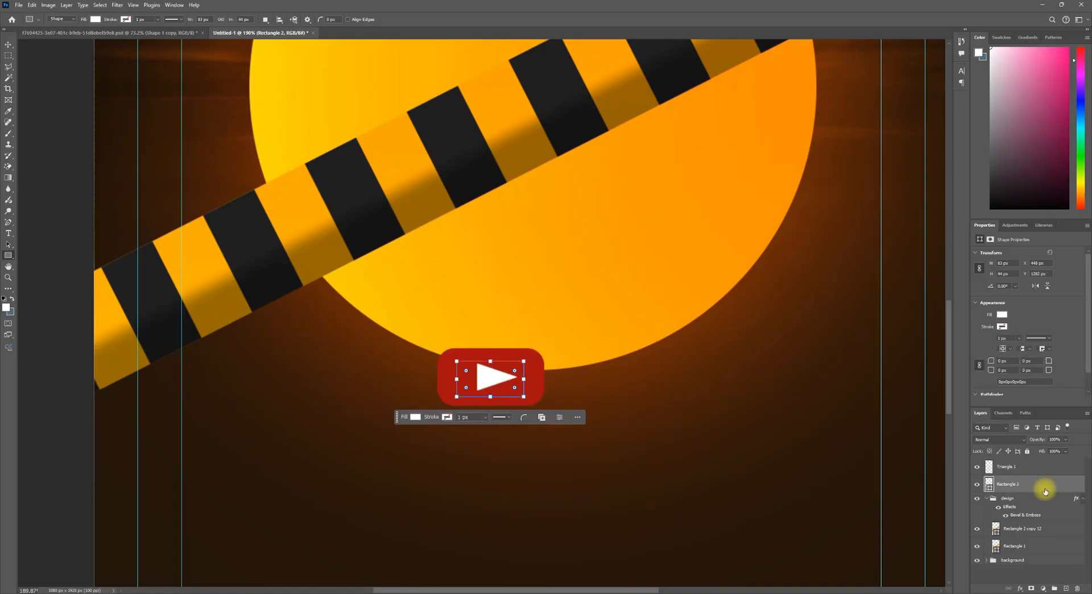
Step: Add Bevel & Emboss to the red play button with the Chisel Hard technique, 2 px size and 0 px softening
{"action": "double_click", "coordinate": [1040, 468]}
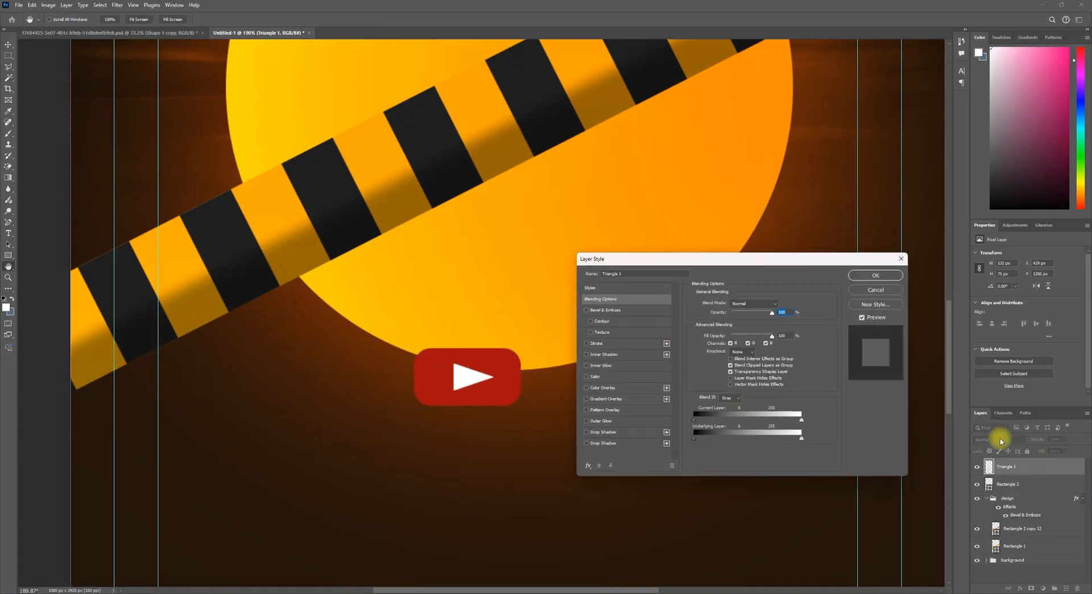
{"action": "left_click", "coordinate": [613, 310]}
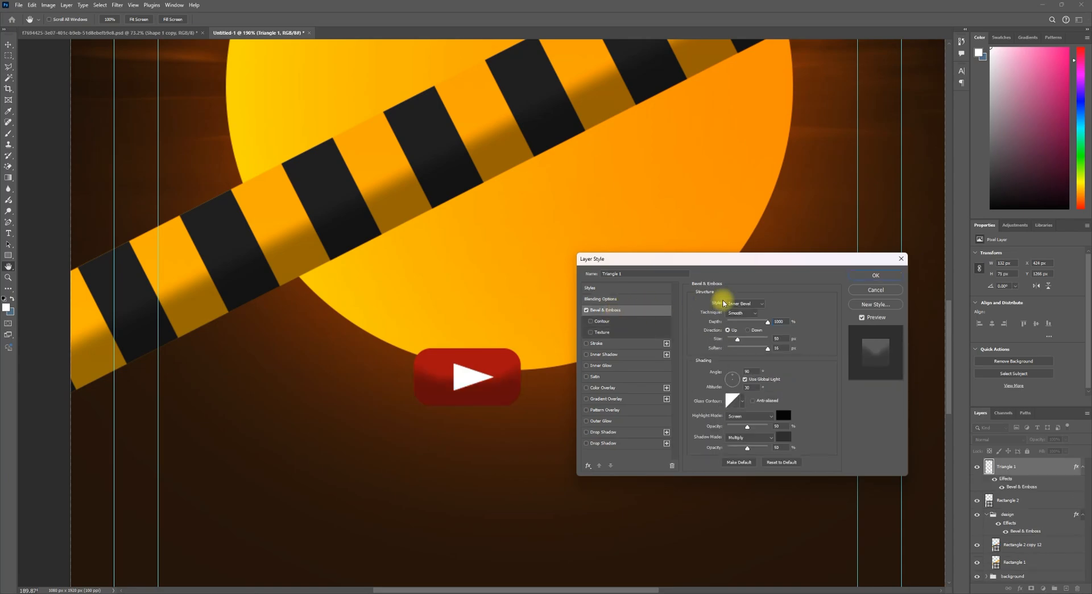
{"action": "left_click", "coordinate": [737, 313]}
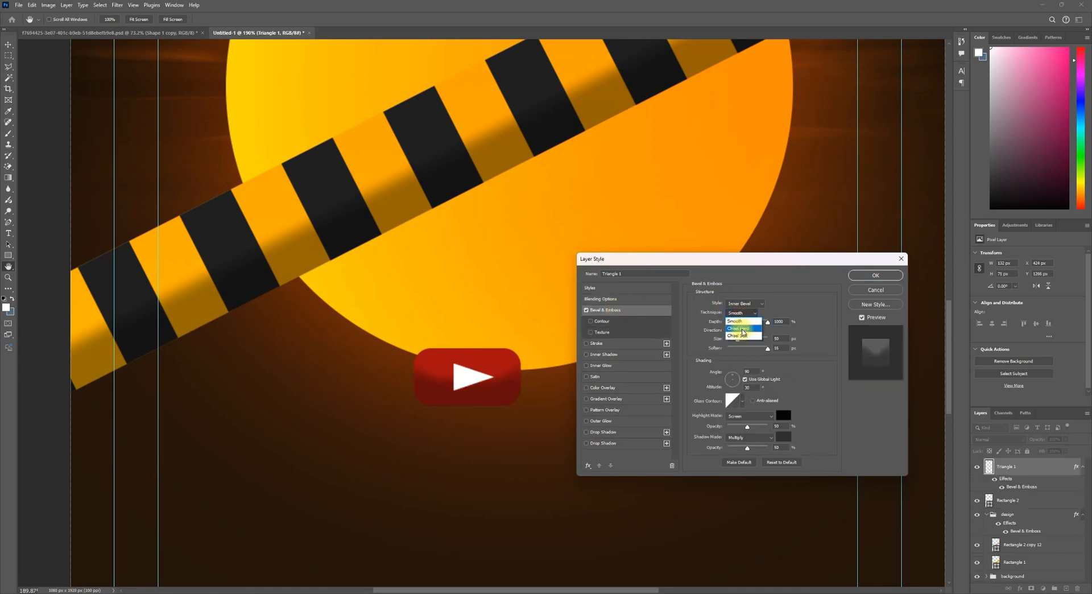
{"action": "left_click", "coordinate": [746, 328]}
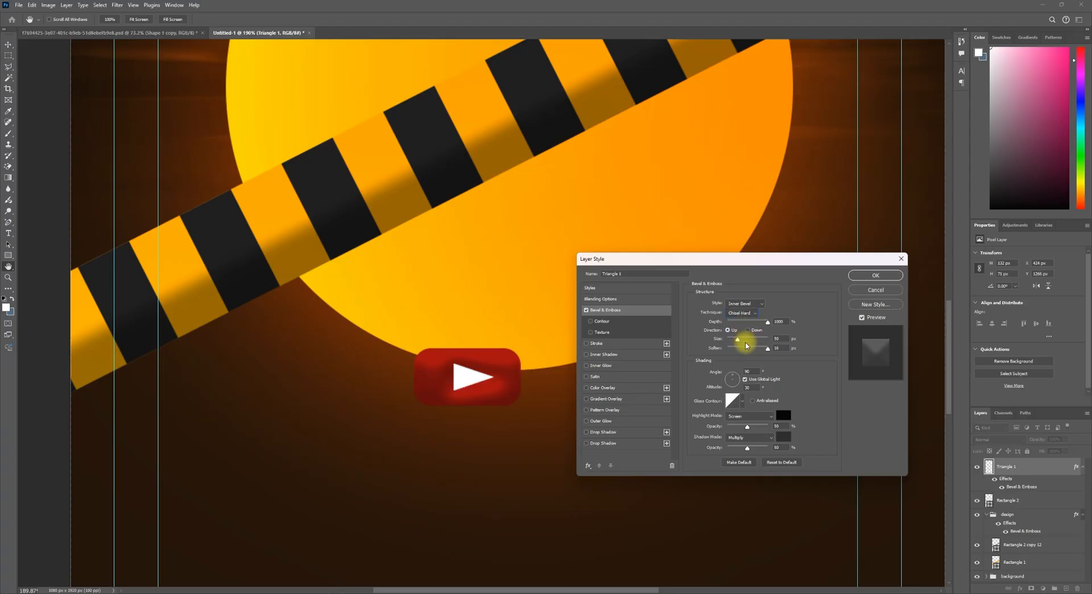
{"action": "left_click_drag", "start_coordinate": [738, 340], "coordinate": [705, 348]}
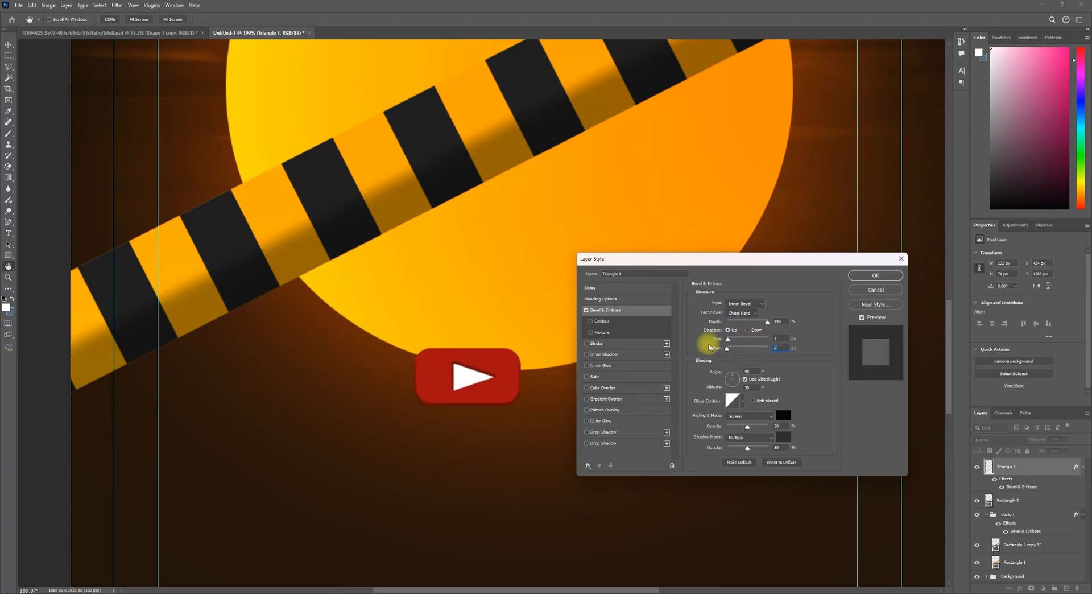
Step: Set the button bevel's highlight to white in Overlay mode at 100% opacity and its shadow opacity to 0%
{"action": "left_click", "coordinate": [757, 416]}
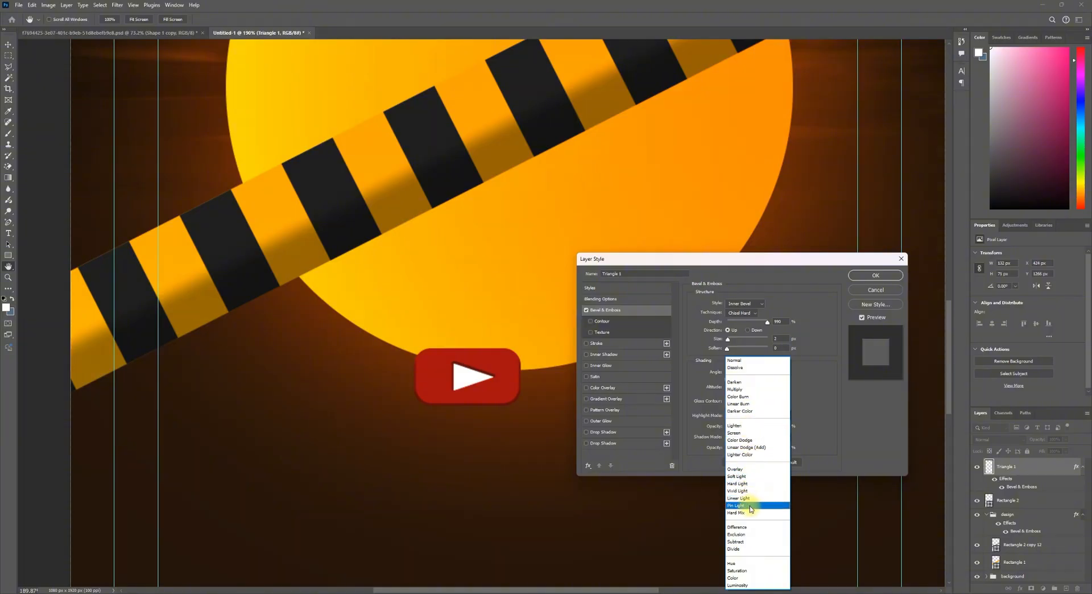
{"action": "left_click", "coordinate": [737, 469]}
{"action": "left_click", "coordinate": [783, 419]}
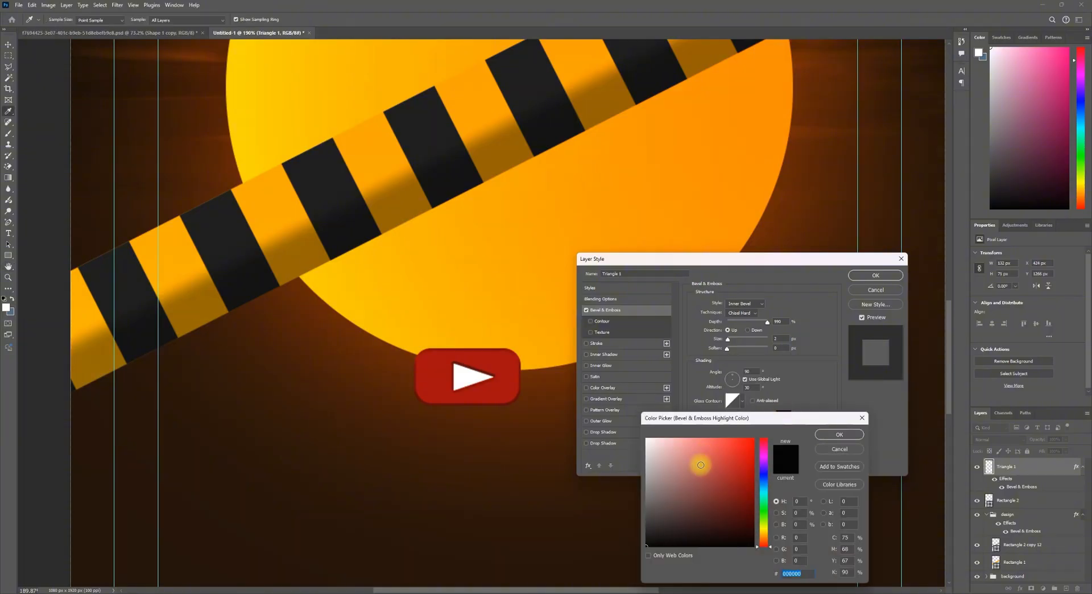
{"action": "left_click_drag", "start_coordinate": [701, 464], "coordinate": [587, 368]}
{"action": "left_click", "coordinate": [839, 434]}
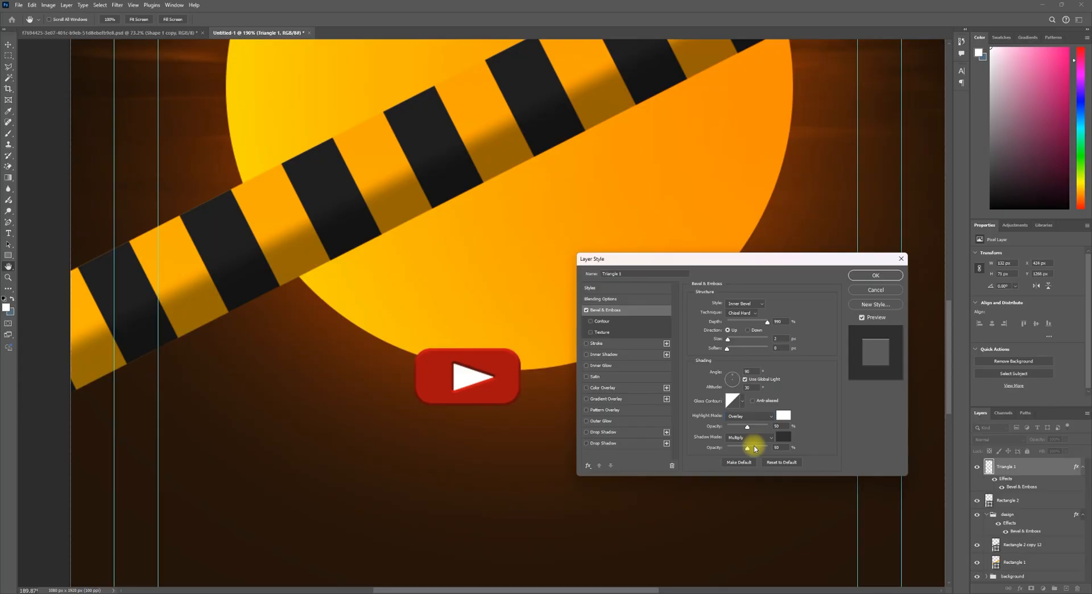
{"action": "left_click_drag", "start_coordinate": [739, 449], "coordinate": [817, 438]}
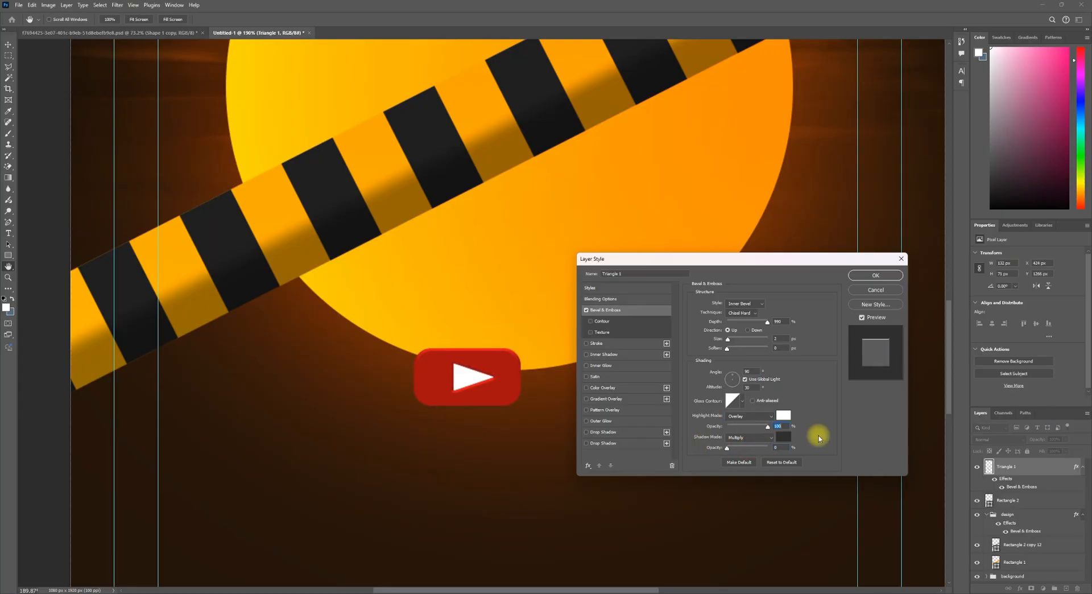
Step: Add a second drop shadow to the red play button and colour it red #b71111
{"action": "left_click", "coordinate": [587, 443]}
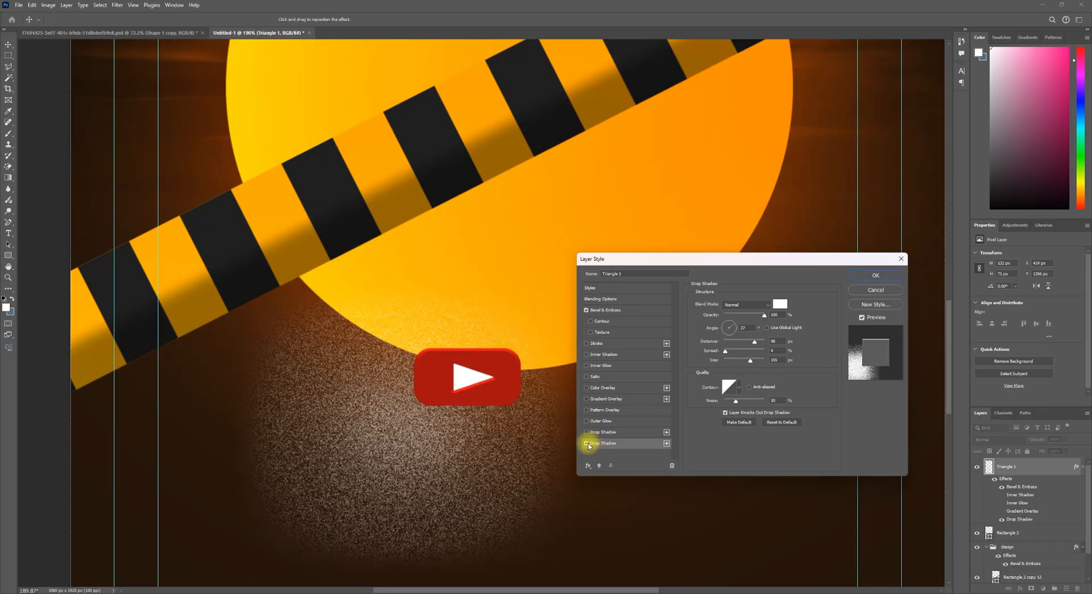
{"action": "left_click", "coordinate": [776, 304]}
{"action": "left_click", "coordinate": [745, 469]}
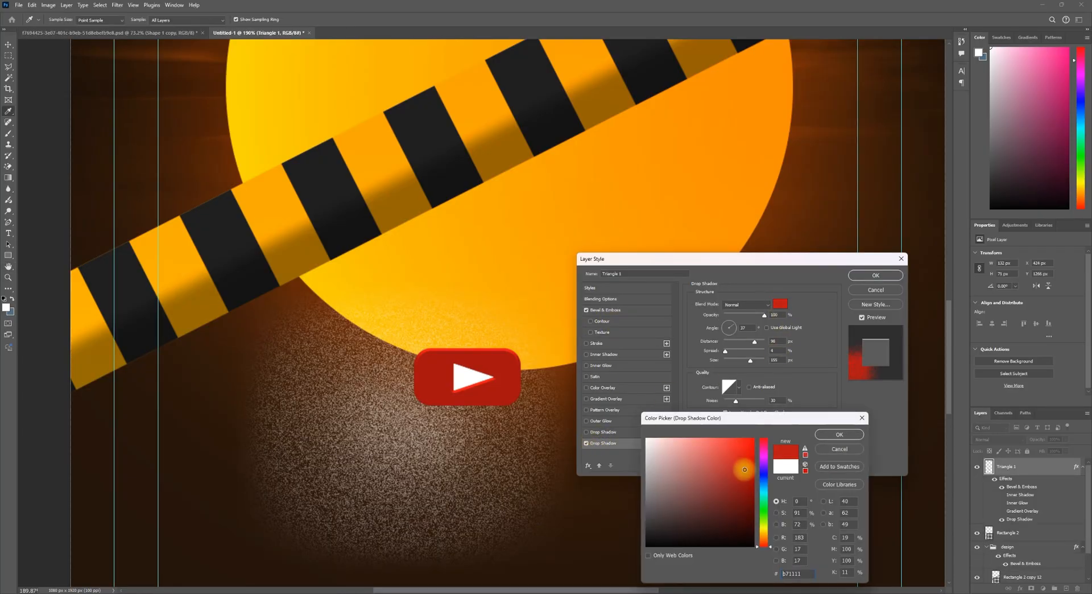
{"action": "left_click", "coordinate": [827, 434]}
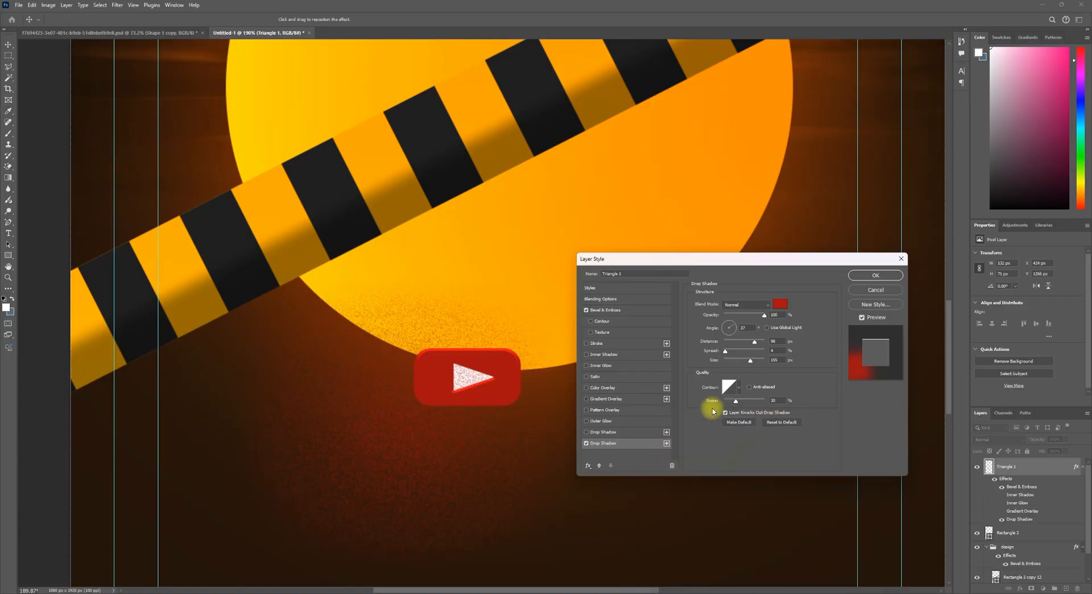
Step: Set the button's red drop shadow to 0% noise, 0 px distance and 100% spread, with a very small size
{"action": "left_click_drag", "start_coordinate": [736, 404], "coordinate": [724, 401]}
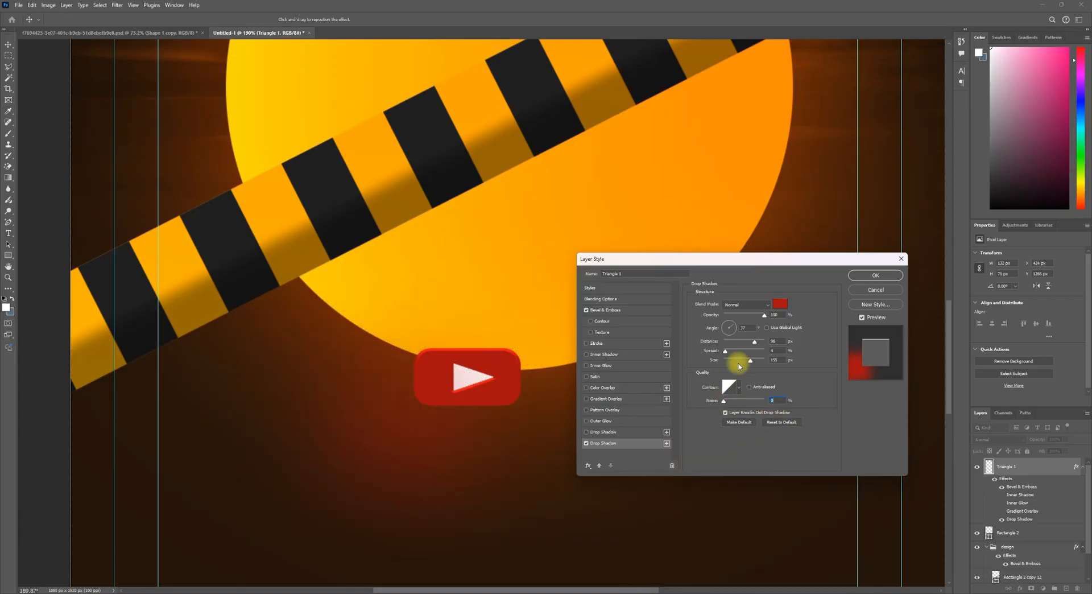
{"action": "left_click_drag", "start_coordinate": [749, 363], "coordinate": [712, 358]}
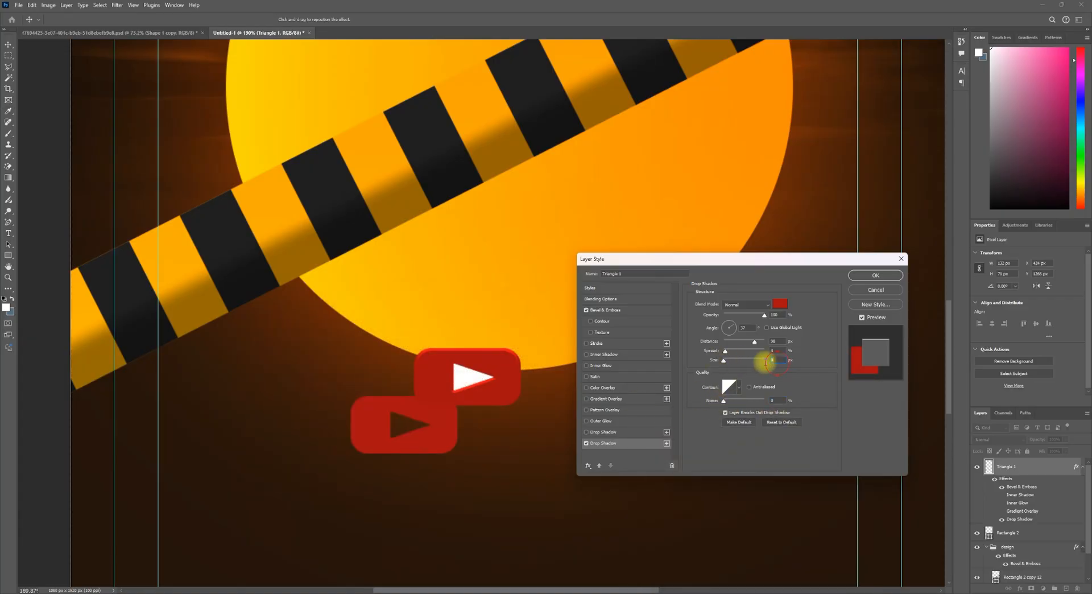
{"action": "left_click_drag", "start_coordinate": [776, 350], "coordinate": [723, 343]}
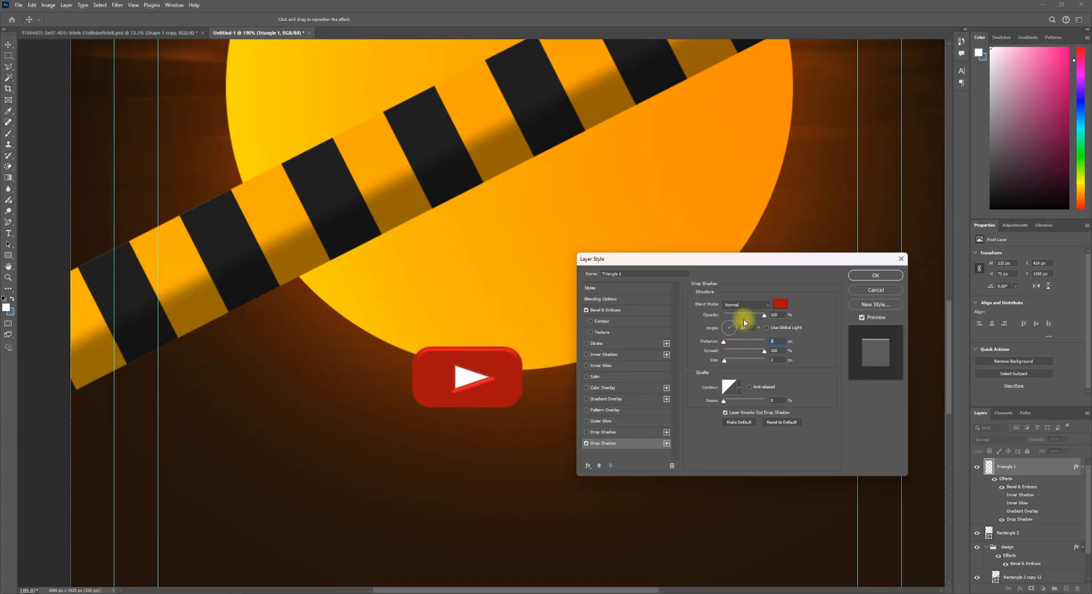
Step: Add a linear Black, White gradient overlay to the button in Soft Light mode and reduce its scale slightly
{"action": "left_click", "coordinate": [603, 400]}
{"action": "left_click", "coordinate": [733, 322]}
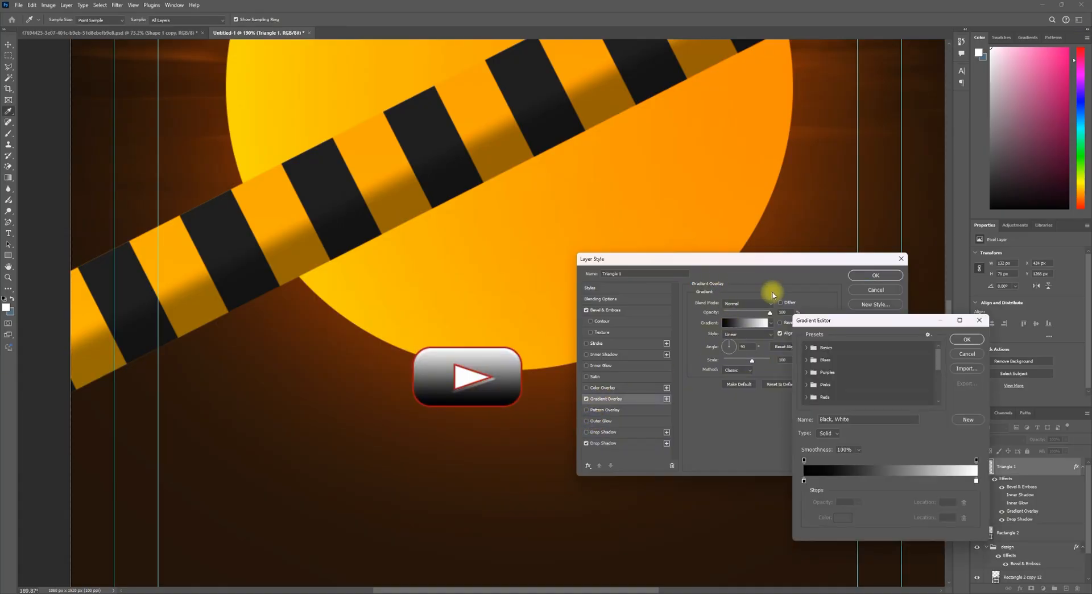
{"action": "left_click", "coordinate": [806, 347]}
{"action": "left_click", "coordinate": [967, 339]}
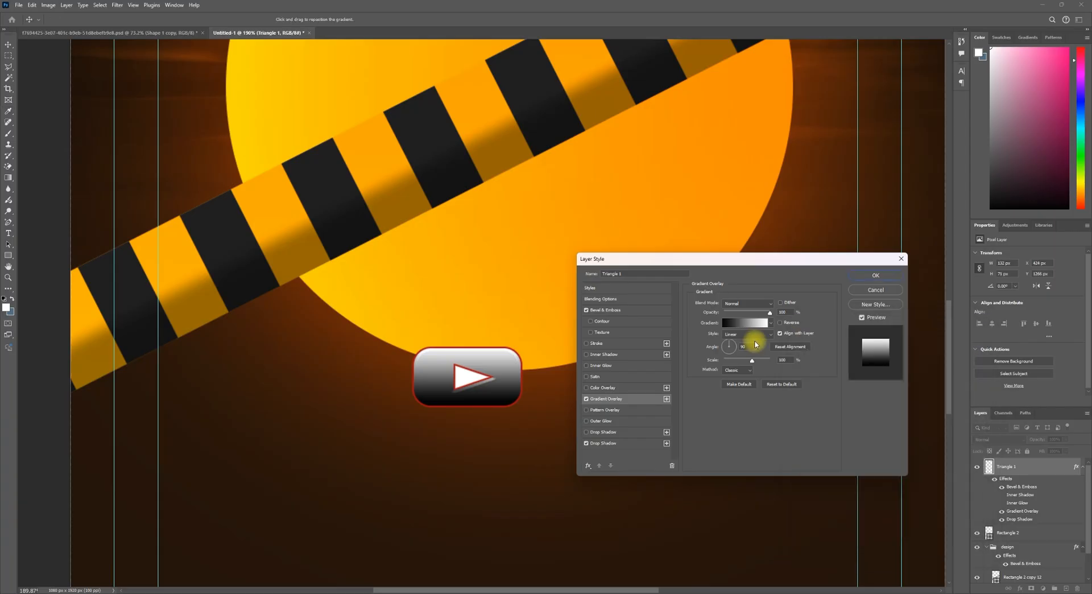
{"action": "left_click", "coordinate": [752, 305]}
{"action": "left_click", "coordinate": [734, 427]}
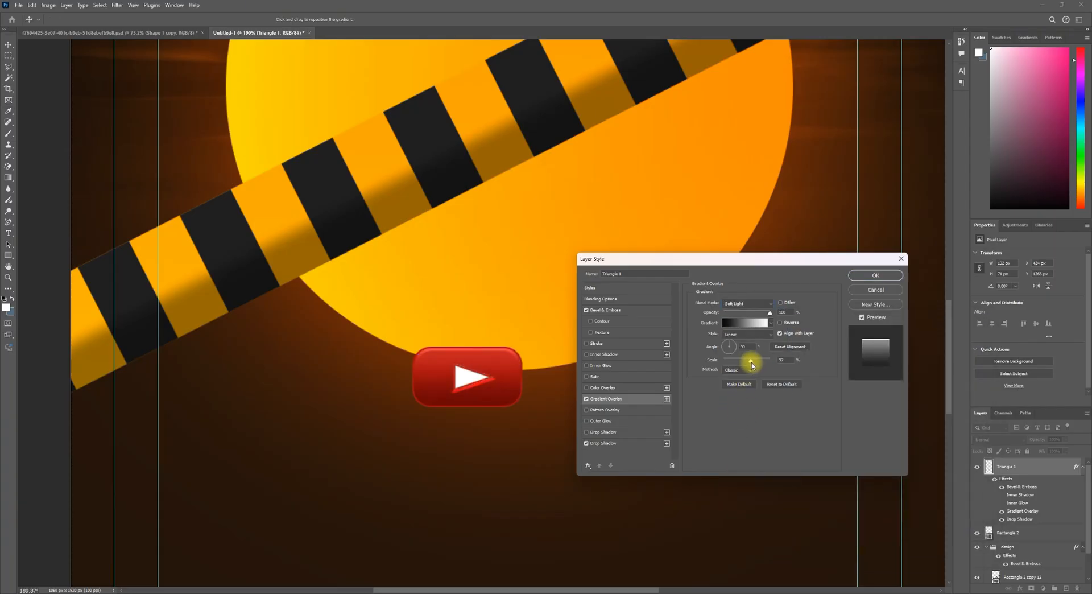
{"action": "left_click", "coordinate": [750, 362]}
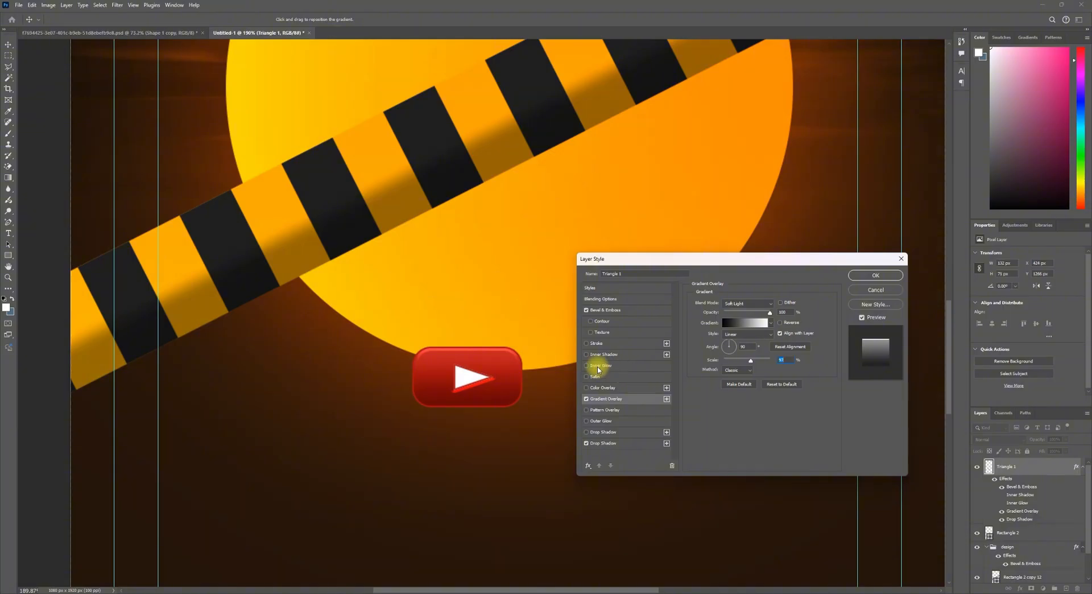
Step: Add a Soft Light inner glow to the button with 60% opacity, 100% choke and 50% range
{"action": "left_click", "coordinate": [598, 365]}
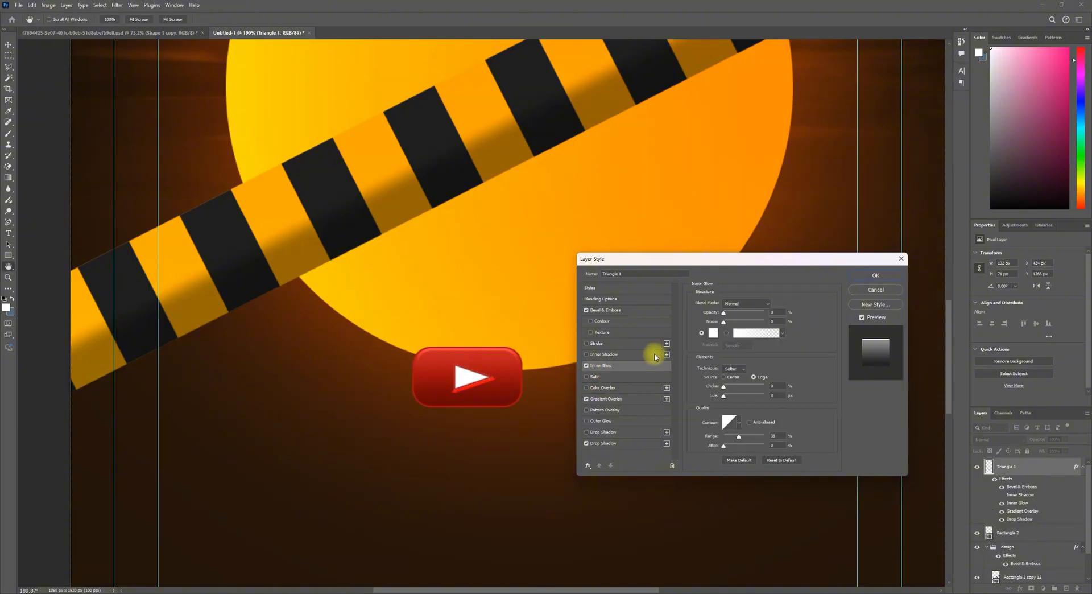
{"action": "left_click", "coordinate": [742, 303]}
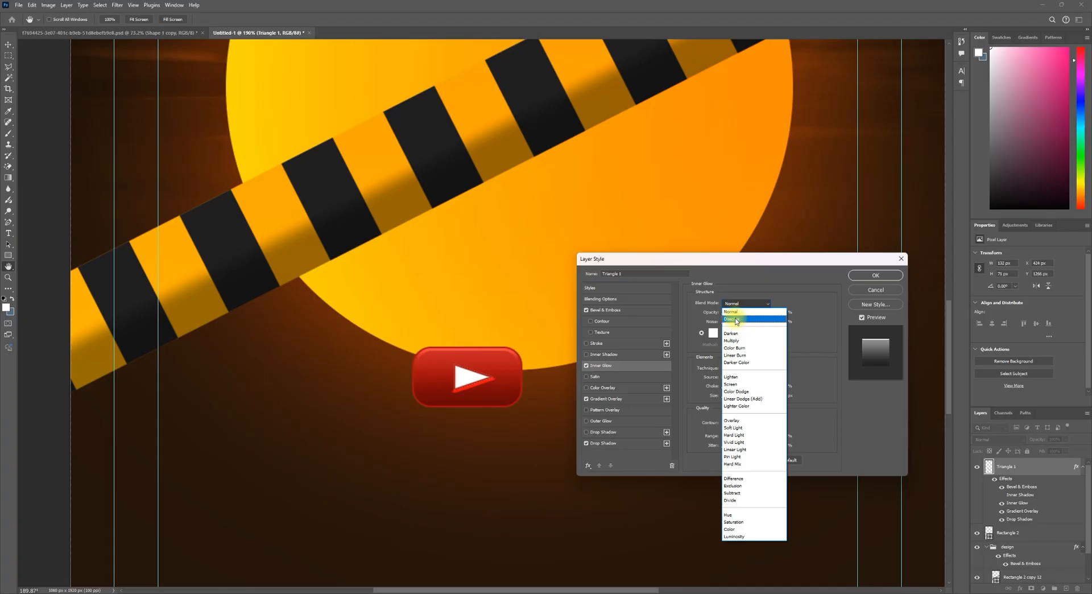
{"action": "left_click", "coordinate": [739, 427]}
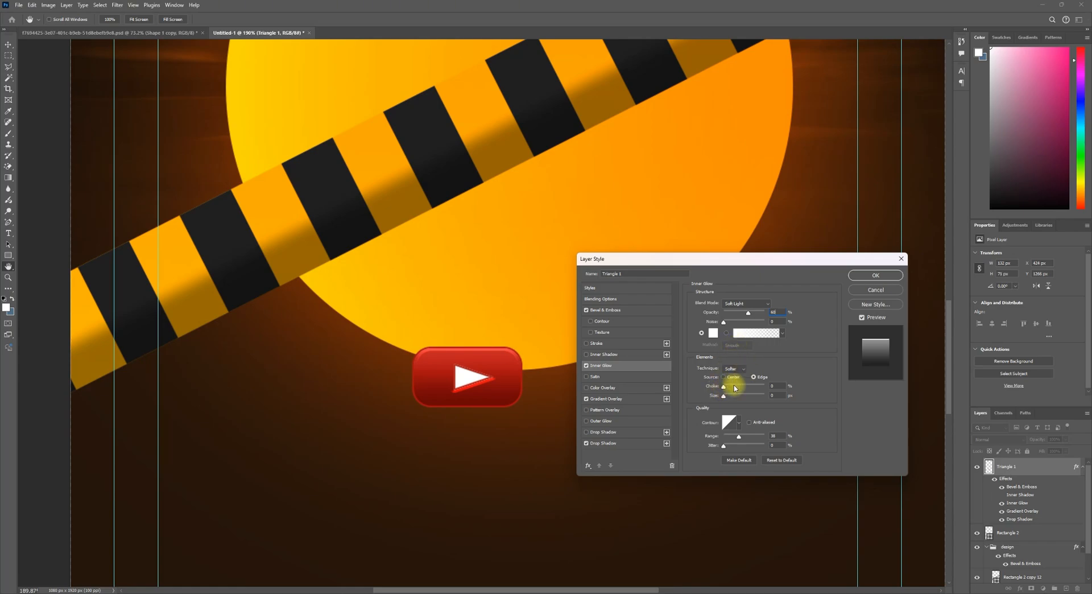
{"action": "left_click_drag", "start_coordinate": [724, 387], "coordinate": [769, 389]}
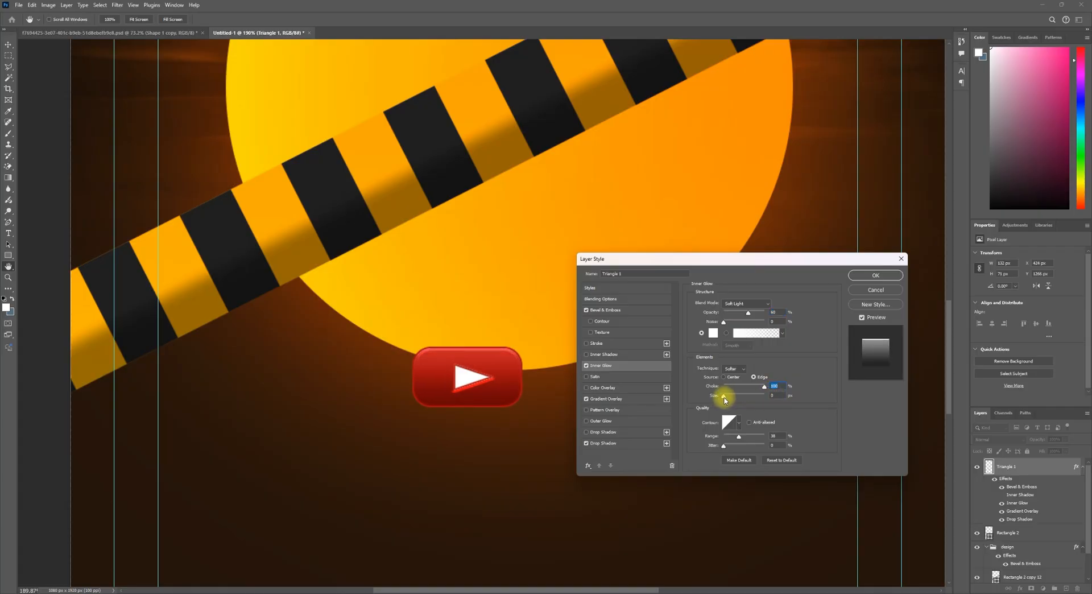
{"action": "left_click_drag", "start_coordinate": [725, 400], "coordinate": [727, 400]}
{"action": "left_click", "coordinate": [779, 435]}
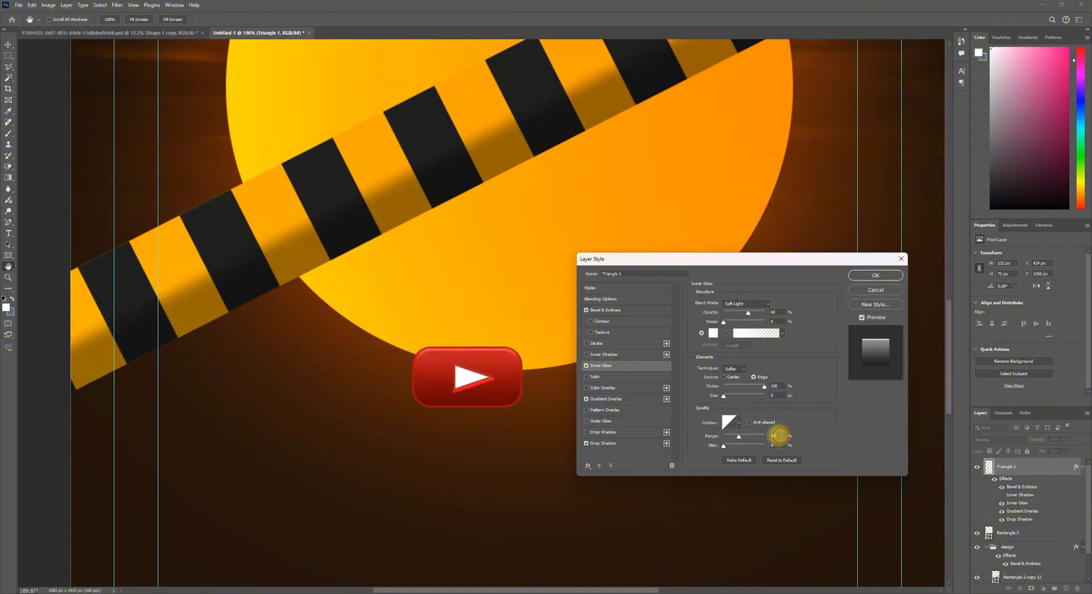
{"action": "type", "text": "50"}
Step: Reduce the button's red drop shadow size to 0 px and apply the layer style
{"action": "left_click", "coordinate": [604, 443]}
{"action": "left_click_drag", "start_coordinate": [724, 343], "coordinate": [716, 361]}
{"action": "left_click", "coordinate": [776, 351]}
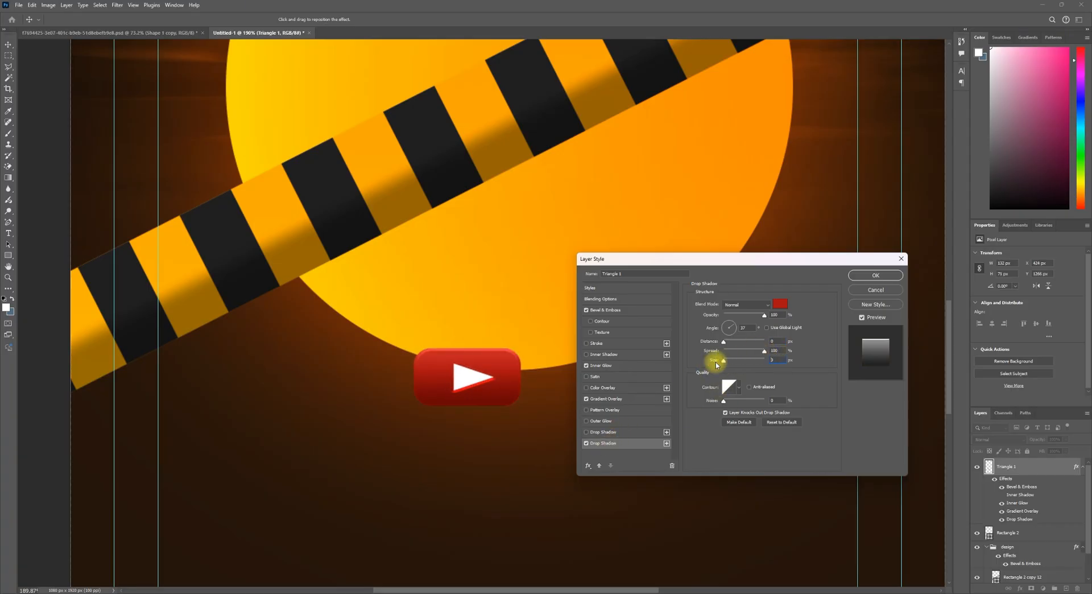
{"action": "left_click", "coordinate": [876, 275]}
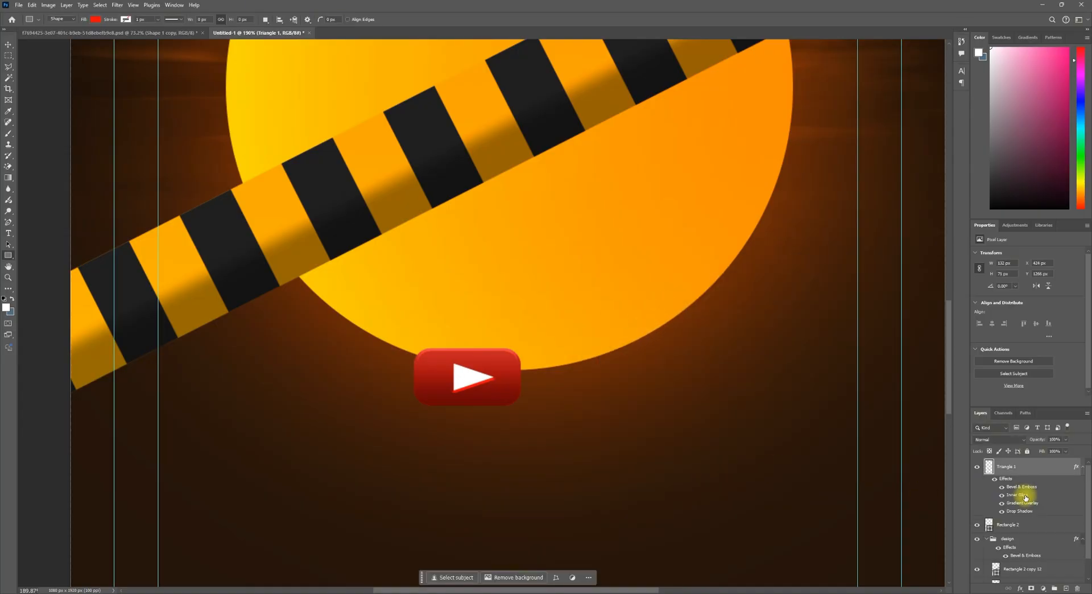
Step: Group the red button layer with its white rectangle and name the group Youtube
{"action": "left_click", "coordinate": [1026, 525]}
{"action": "left_click", "coordinate": [1058, 589]}
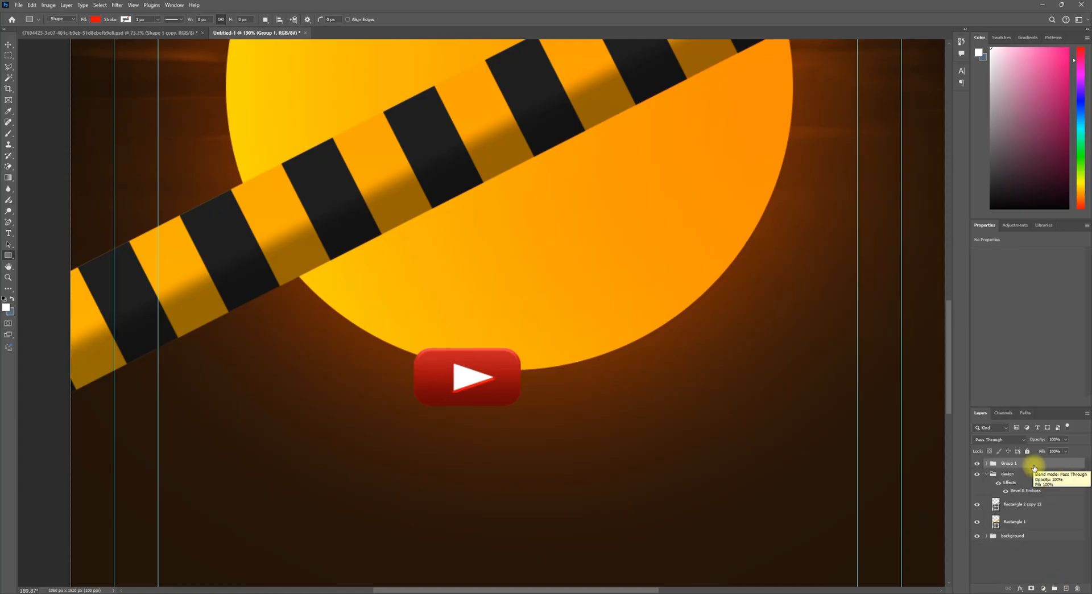
{"action": "double_click", "coordinate": [1010, 462]}
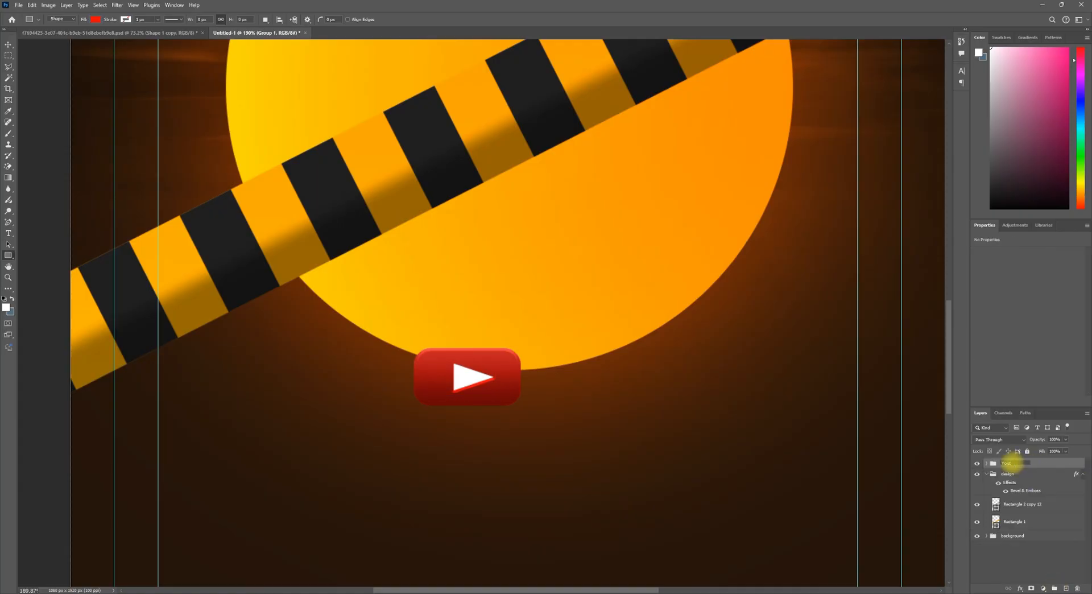
Step: Move the play button with its white backing to the upper-left edge of the orange circle
{"action": "left_click", "coordinate": [9, 46]}
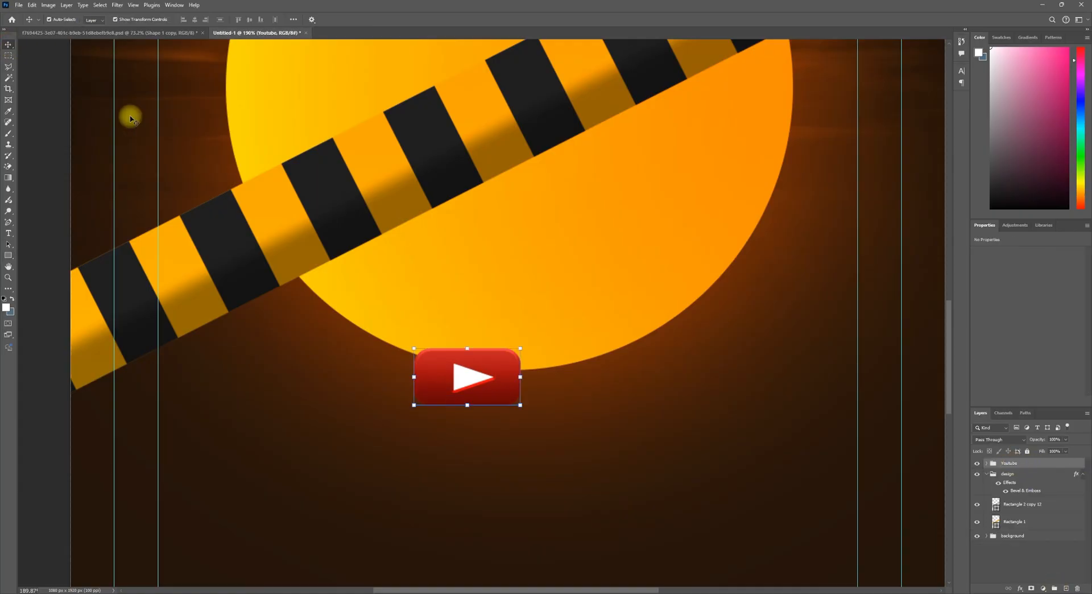
{"action": "scroll", "coordinate": [460, 364], "scroll_direction": "down", "scroll_amount": 5}
{"action": "left_click", "coordinate": [986, 463]}
{"action": "left_click", "coordinate": [1014, 477]}
{"action": "left_click", "coordinate": [1011, 534], "text": "shift"}
{"action": "left_click_drag", "start_coordinate": [463, 367], "coordinate": [356, 216]}
Step: Duplicate the Youtube group, move the copy to the circle's right edge and rotate it about 31° counter-clockwise
{"action": "left_click", "coordinate": [987, 463]}
{"action": "key", "text": "ctrl+j"}
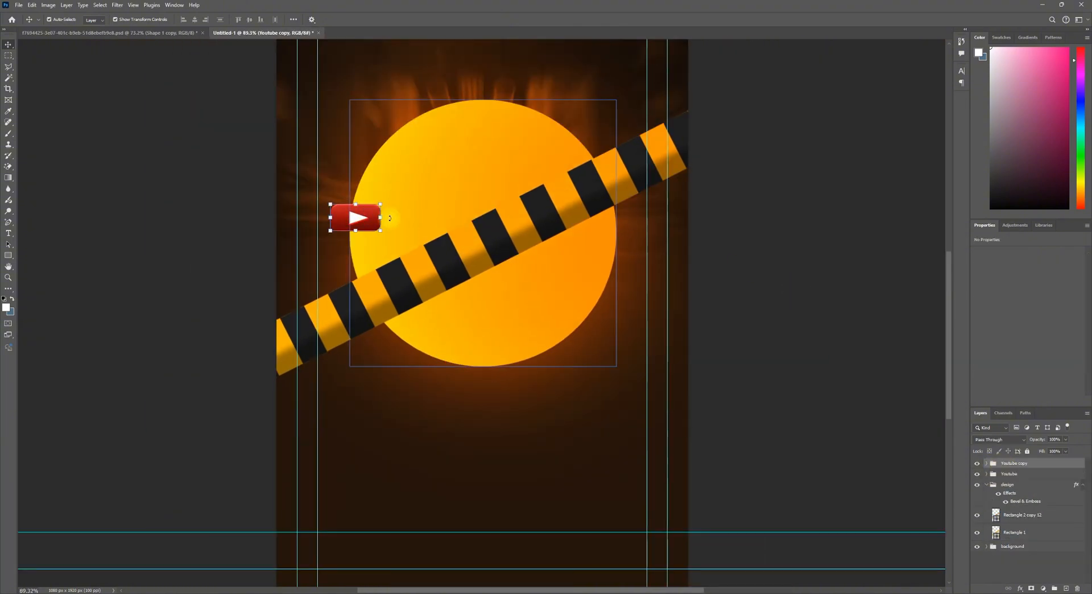
{"action": "left_click", "coordinate": [987, 463]}
{"action": "left_click", "coordinate": [1014, 477]}
{"action": "left_click", "coordinate": [1012, 535], "text": "shift"}
{"action": "left_click_drag", "start_coordinate": [369, 215], "coordinate": [621, 238]}
{"action": "left_click_drag", "start_coordinate": [640, 223], "coordinate": [634, 196]}
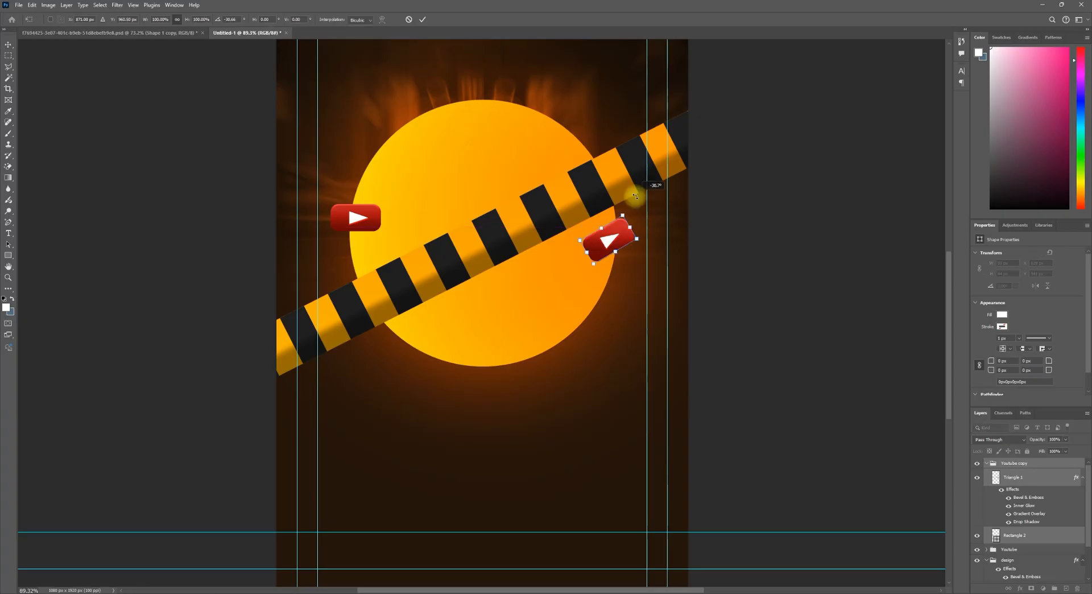
{"action": "key", "text": "Return"}
Step: Rotate the play button at the circle's left edge so its play symbol points left with a slight tilt
{"action": "left_click", "coordinate": [986, 463]}
{"action": "left_click", "coordinate": [995, 473]}
{"action": "left_click", "coordinate": [987, 474]}
{"action": "left_click", "coordinate": [1015, 546], "text": "shift"}
{"action": "mouse_move", "coordinate": [383, 201]}
{"action": "left_mouse_down"}
{"action": "mouse_move", "coordinate": [339, 198]}
{"action": "mouse_move", "coordinate": [380, 204]}
{"action": "left_mouse_up"}
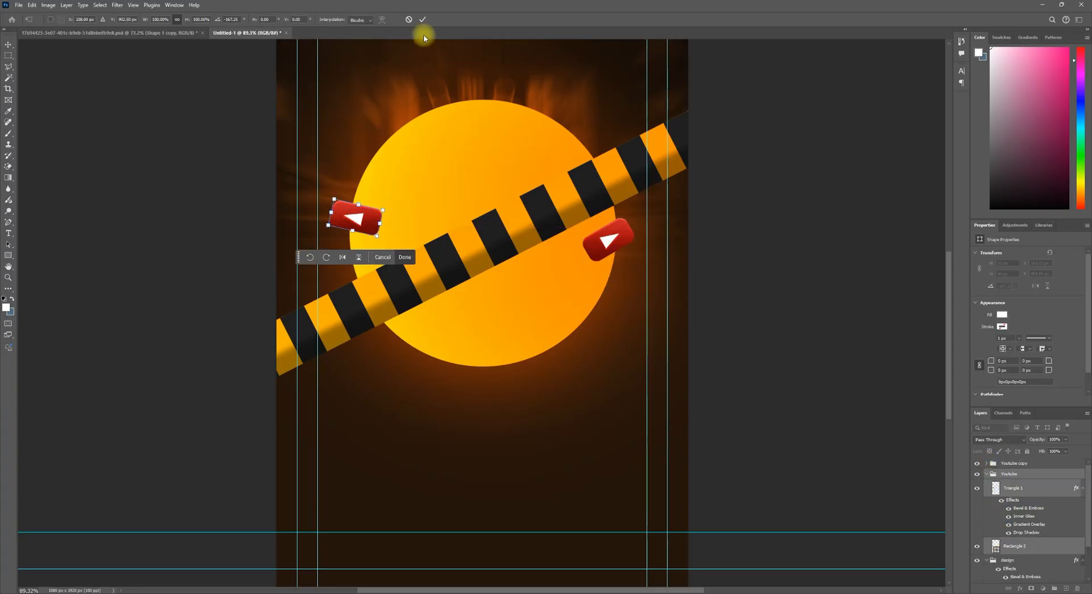
{"action": "left_click", "coordinate": [422, 20]}
Step: Duplicate the play button at the circle's right edge and place a smaller copy beside the circle's lower right
{"action": "left_click", "coordinate": [986, 474]}
{"action": "left_click", "coordinate": [1007, 472]}
{"action": "key", "text": "ctrl+j"}
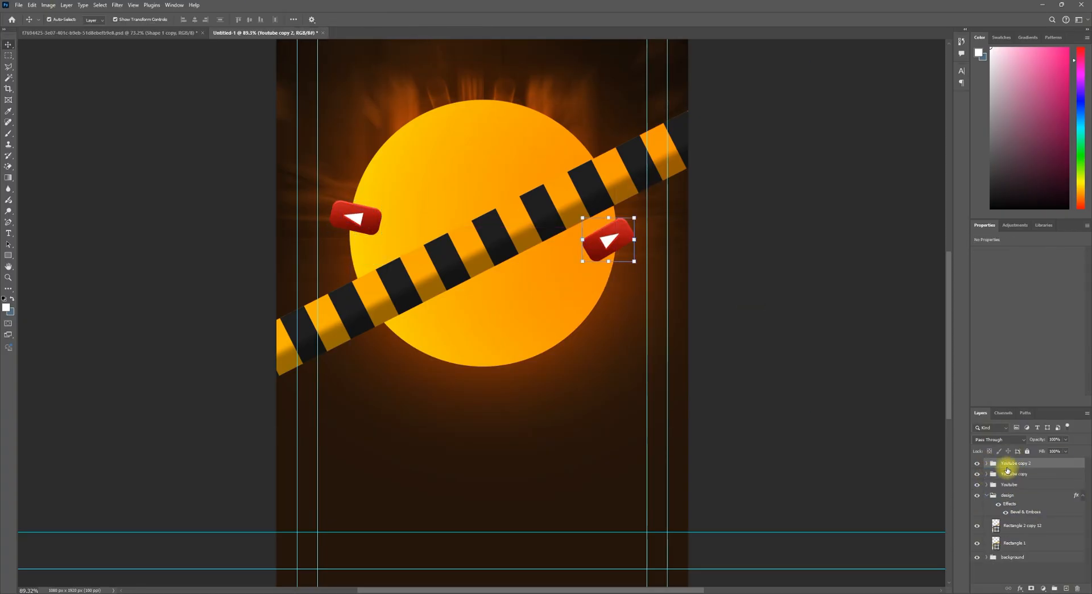
{"action": "left_click", "coordinate": [986, 463]}
{"action": "left_click", "coordinate": [1019, 539], "text": "shift"}
{"action": "left_click_drag", "start_coordinate": [619, 241], "coordinate": [595, 353]}
{"action": "left_click_drag", "start_coordinate": [559, 330], "coordinate": [573, 342]}
{"action": "left_click_drag", "start_coordinate": [593, 354], "coordinate": [366, 406]}
{"action": "left_click", "coordinate": [422, 19]}
{"action": "left_click", "coordinate": [986, 463]}
Step: Duplicate the small play button and place the copy, tilted slightly clockwise, beside the circle's lower left
{"action": "key", "text": "ctrl+j"}
{"action": "left_click", "coordinate": [986, 463]}
{"action": "left_click", "coordinate": [1018, 537], "text": "shift"}
{"action": "left_click", "coordinate": [7, 45]}
{"action": "left_click", "coordinate": [986, 463]}
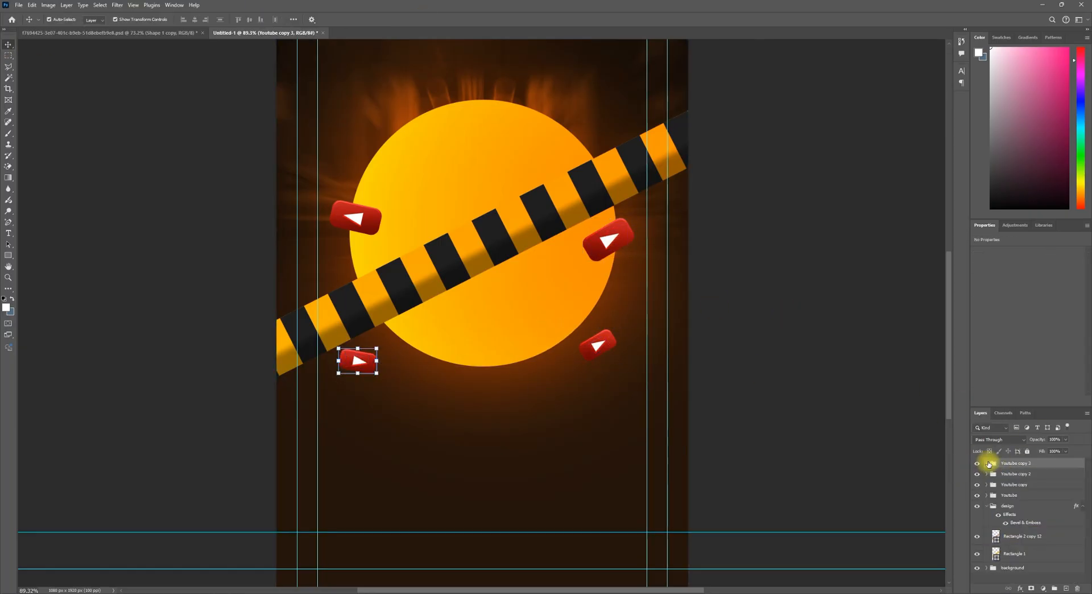
Step: Open the shocked-bearded-man JPG from the mujza tuts pro folder as a new document
{"action": "left_click", "coordinate": [17, 5]}
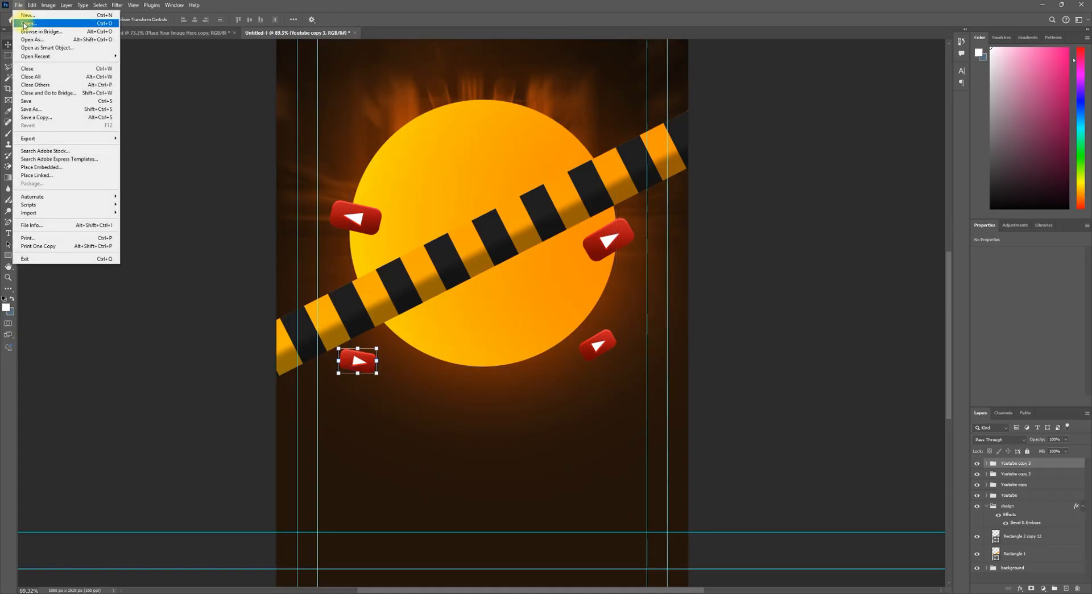
{"action": "left_click", "coordinate": [26, 28]}
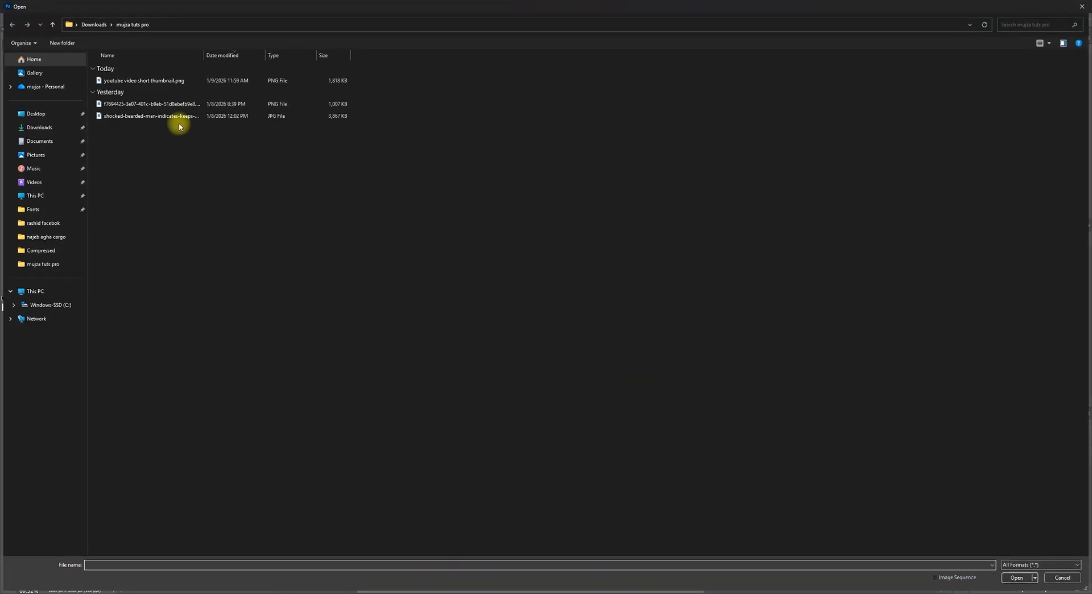
{"action": "double_click", "coordinate": [159, 115]}
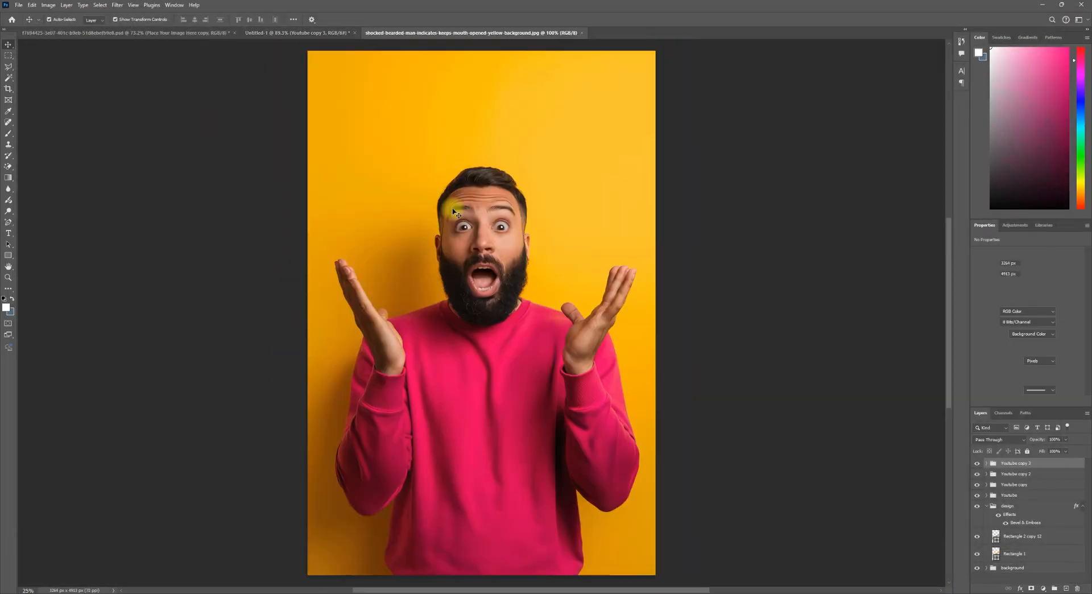
Step: Select the shocked man as the subject and hide the yellow background with a layer mask
{"action": "left_click", "coordinate": [99, 5]}
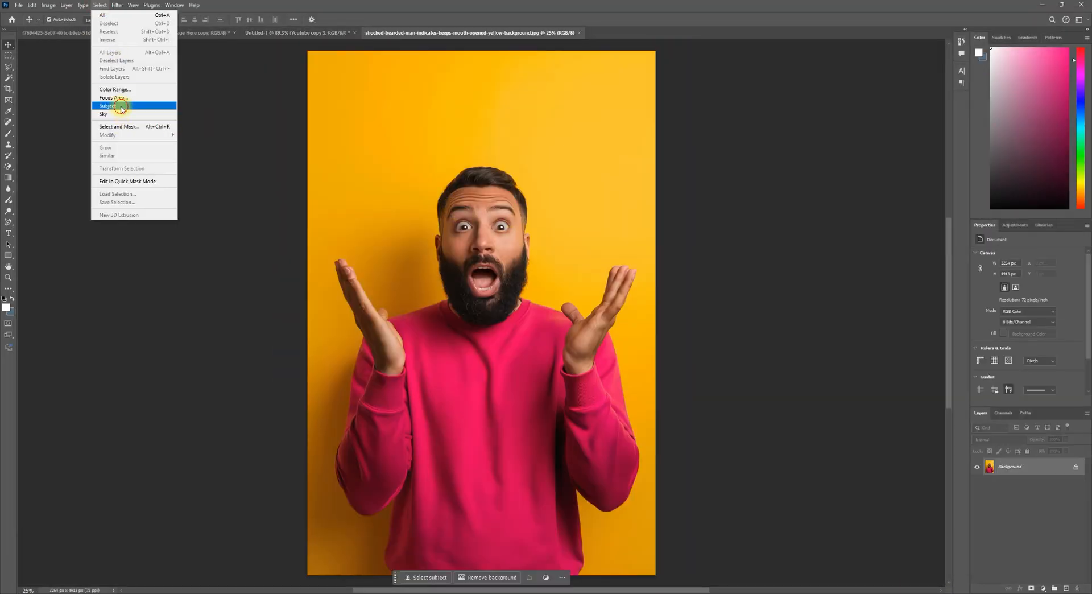
{"action": "left_click", "coordinate": [121, 107]}
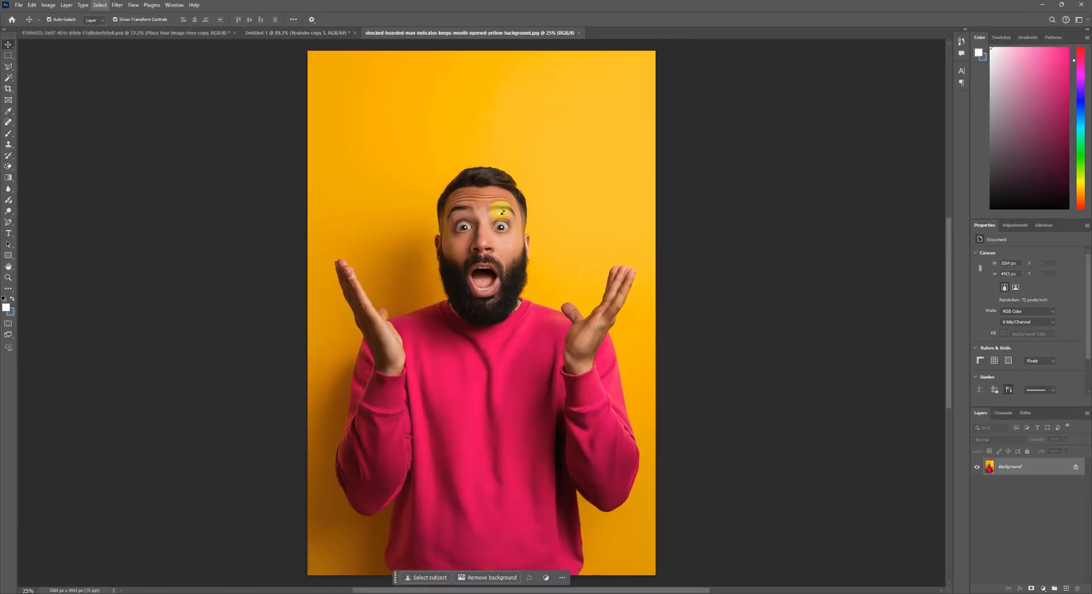
{"action": "left_click", "coordinate": [1031, 588]}
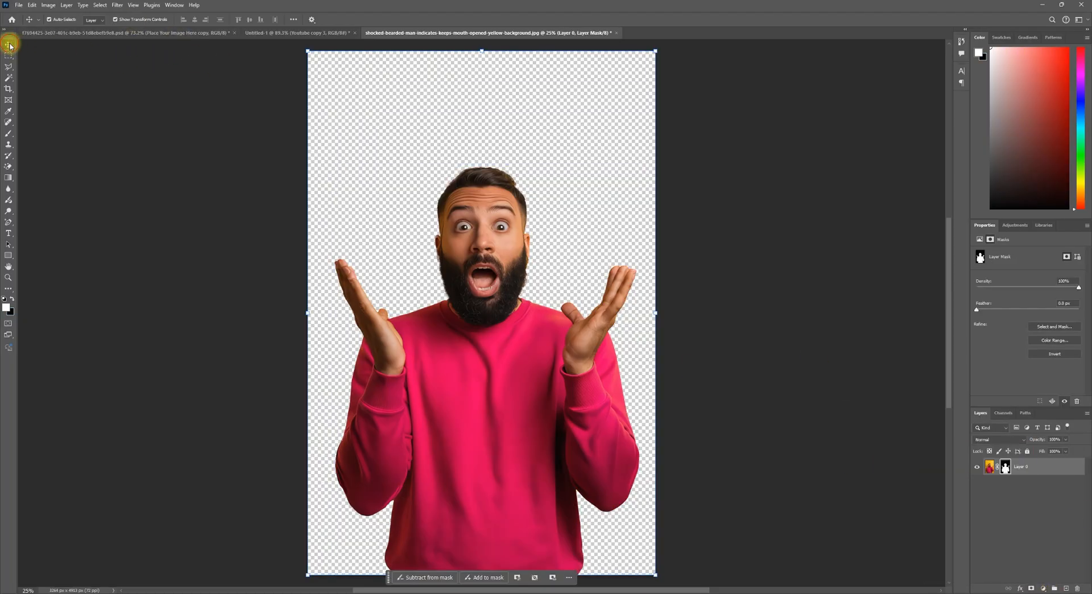
Step: Convert the masked man layer to a smart object and bring it into the Untitled-1 thumbnail document
{"action": "right_click", "coordinate": [1044, 476]}
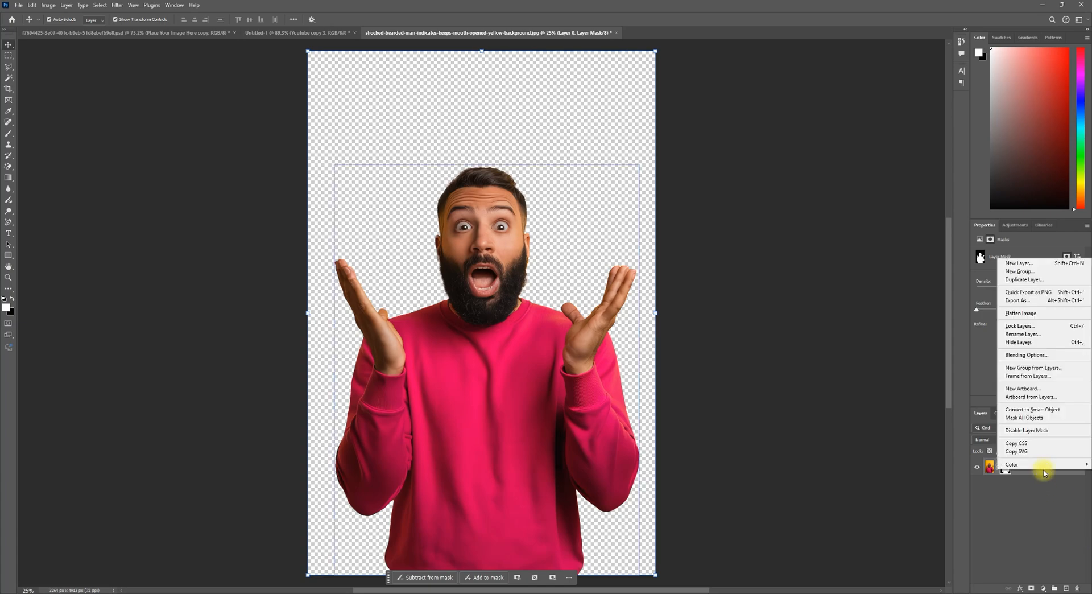
{"action": "left_click", "coordinate": [1045, 410]}
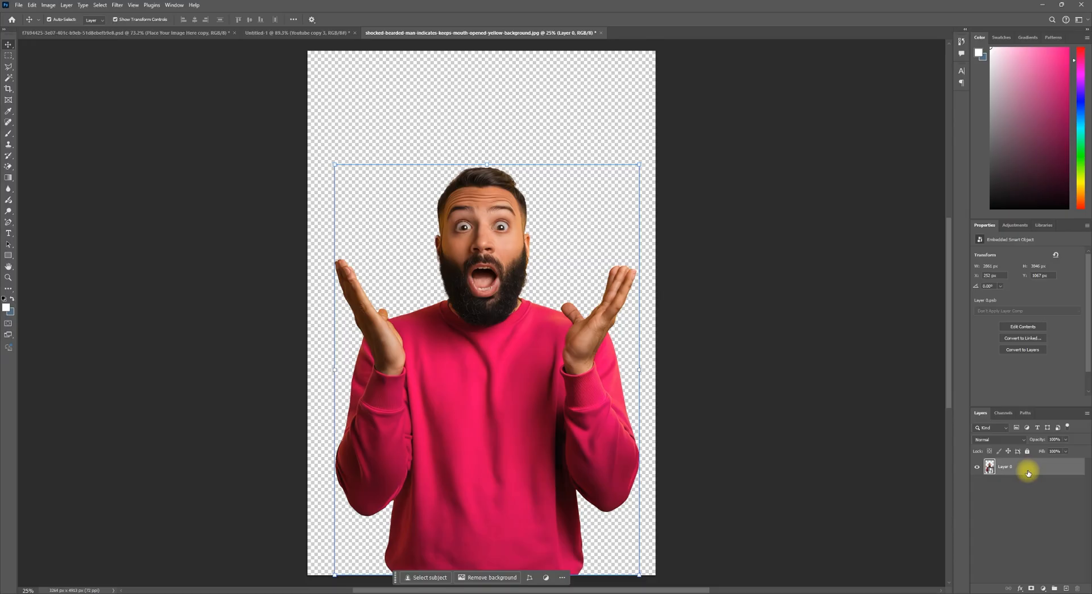
{"action": "left_click_drag", "start_coordinate": [490, 337], "coordinate": [116, 19]}
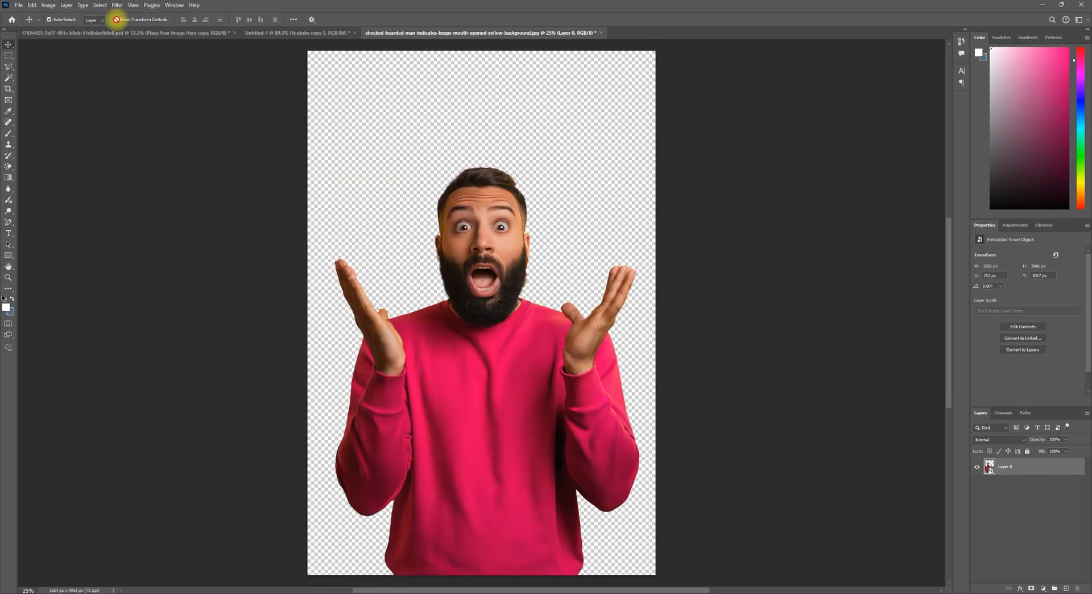
{"action": "left_click_drag", "start_coordinate": [262, 37], "coordinate": [279, 52]}
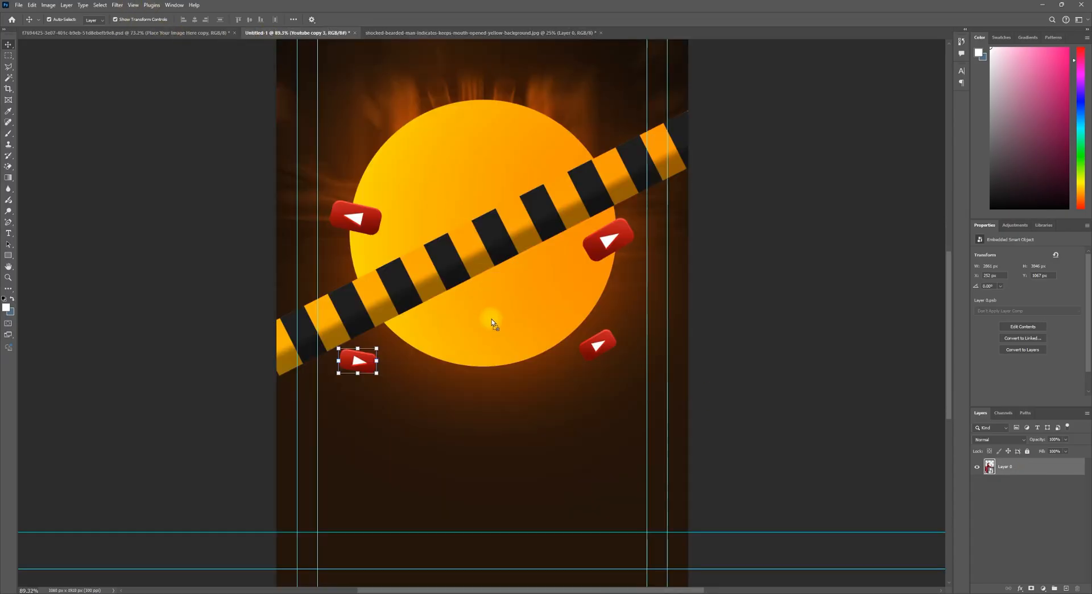
{"action": "left_click_drag", "start_coordinate": [493, 323], "coordinate": [491, 367]}
Step: Scale the shocked man to about 890 px wide and centre him at the bottom of the canvas in front of the circle
{"action": "scroll", "coordinate": [490, 367], "scroll_direction": "down", "scroll_amount": 8}
{"action": "left_click_drag", "start_coordinate": [618, 201], "coordinate": [522, 327]}
{"action": "left_click_drag", "start_coordinate": [478, 387], "coordinate": [475, 400]}
{"action": "scroll", "coordinate": [475, 400], "scroll_direction": "up", "scroll_amount": 7}
{"action": "left_click_drag", "start_coordinate": [410, 185], "coordinate": [371, 133]}
{"action": "left_click_drag", "start_coordinate": [525, 315], "coordinate": [543, 315]}
{"action": "left_click_drag", "start_coordinate": [658, 132], "coordinate": [665, 122]}
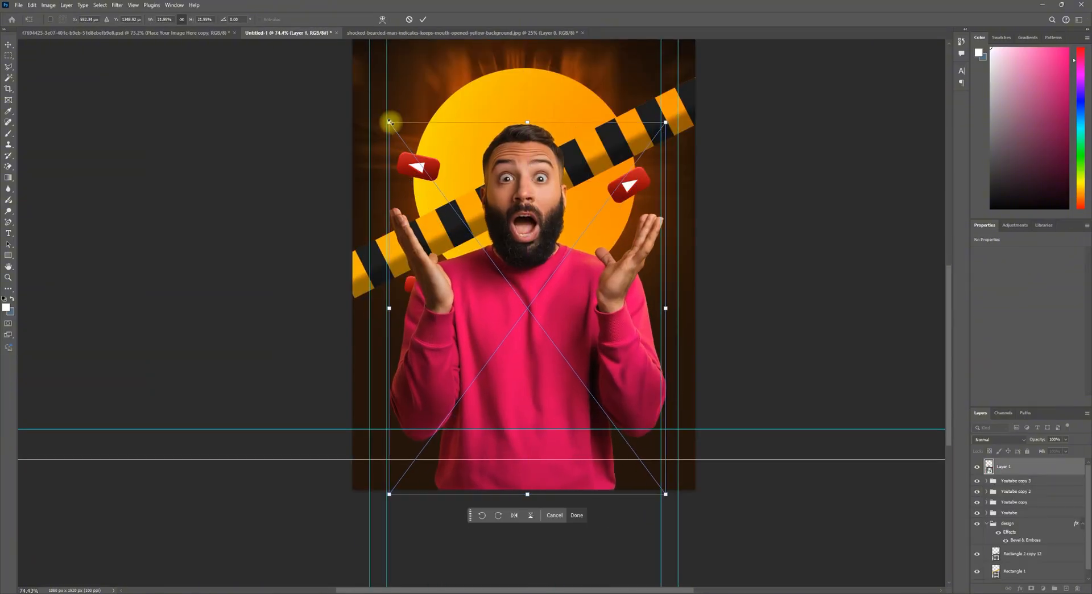
{"action": "left_click_drag", "start_coordinate": [390, 122], "coordinate": [383, 115]}
{"action": "left_click", "coordinate": [423, 19]}
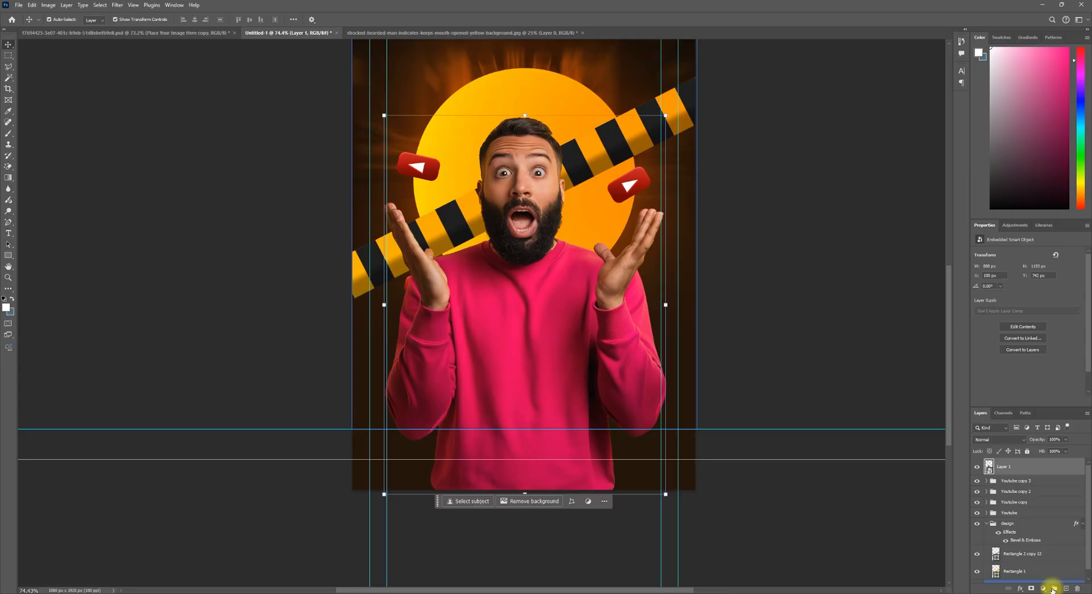
Step: Place the man in a new group named your photo and rename his layer your photo
{"action": "left_click", "coordinate": [1055, 588]}
{"action": "left_click", "coordinate": [1005, 477]}
{"action": "double_click", "coordinate": [1005, 463]}
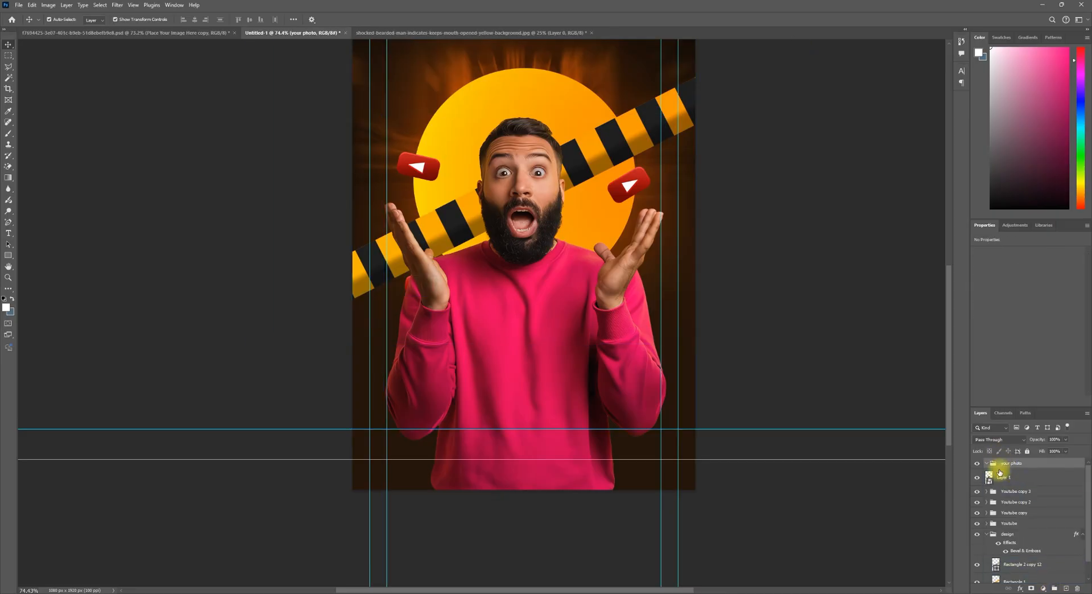
{"action": "left_click", "coordinate": [1002, 478]}
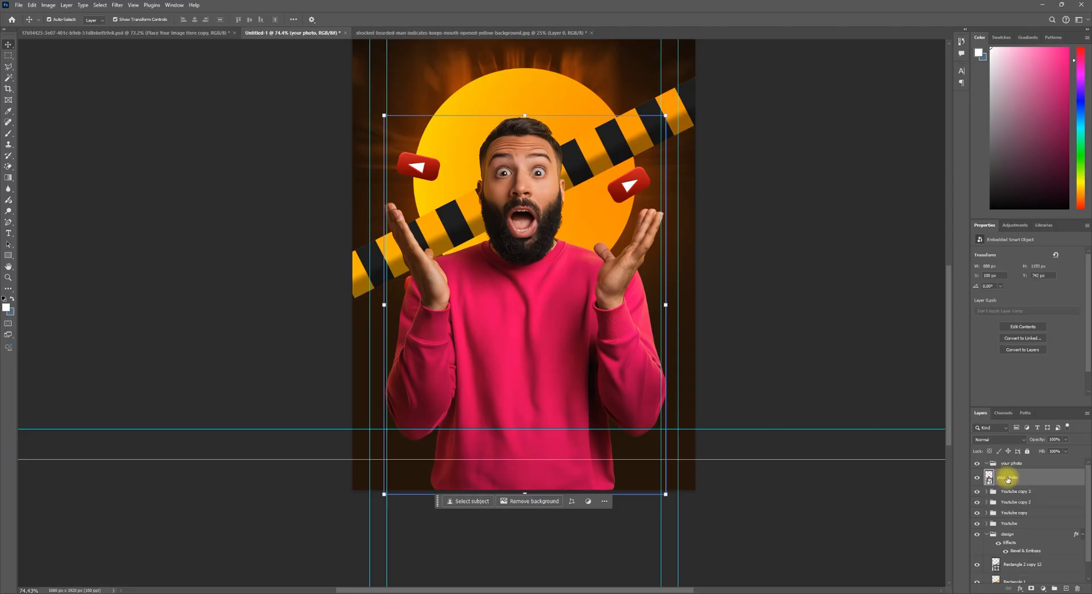
Step: Start a Camera Raw Filter on the man with slightly raised exposure, highlights -50, shadows -42 and whites +26
{"action": "scroll", "coordinate": [1065, 486], "scroll_direction": "up", "scroll_amount": 3}
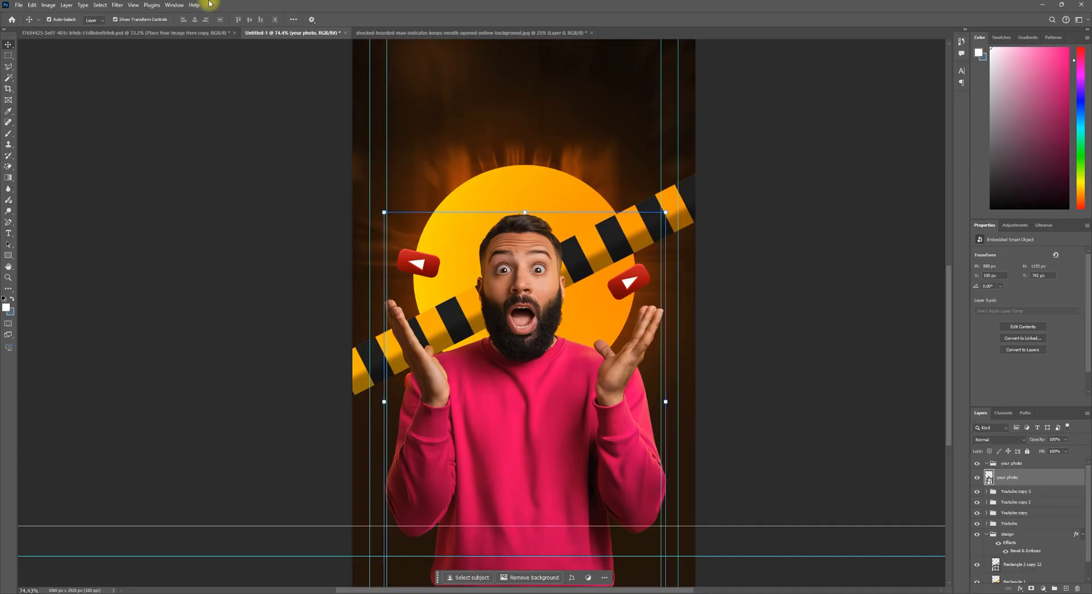
{"action": "left_click", "coordinate": [117, 4]}
{"action": "left_click", "coordinate": [141, 71]}
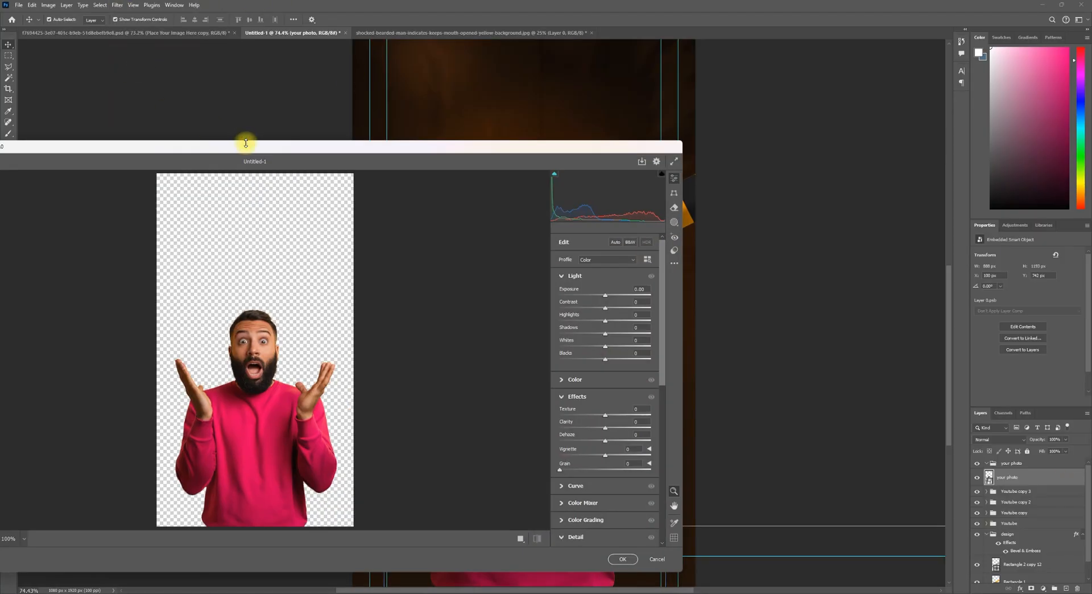
{"action": "left_click_drag", "start_coordinate": [246, 143], "coordinate": [426, 66]}
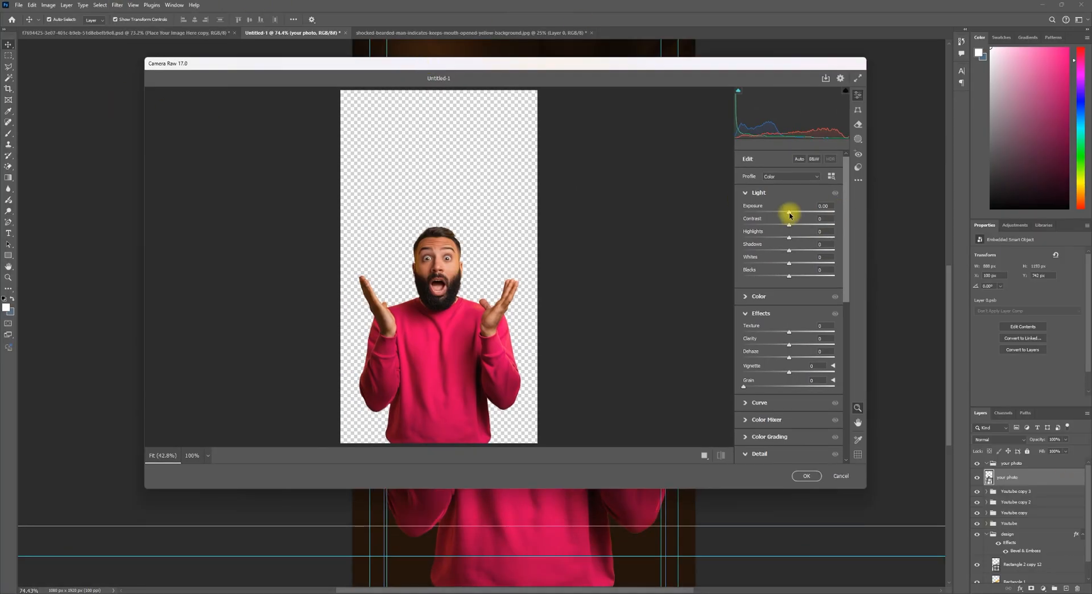
{"action": "left_click_drag", "start_coordinate": [790, 215], "coordinate": [792, 215]}
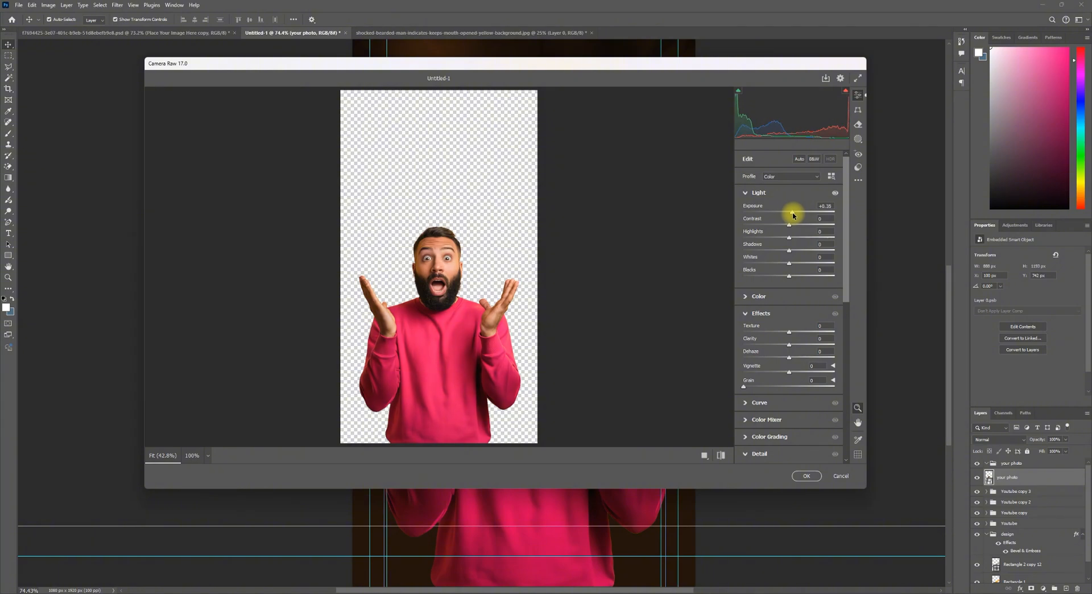
{"action": "left_click_drag", "start_coordinate": [790, 241], "coordinate": [800, 240]}
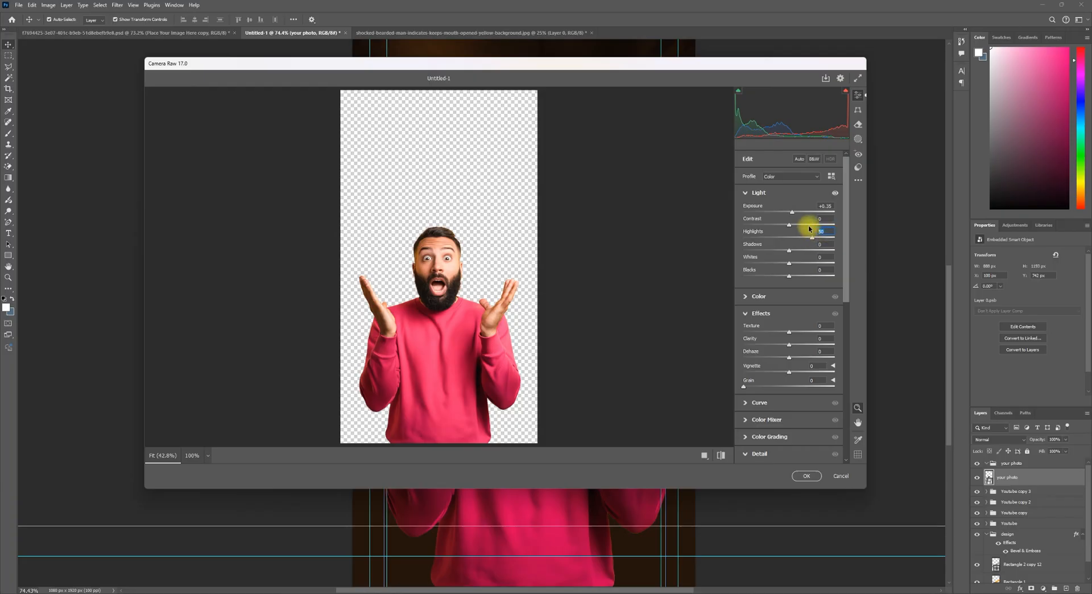
{"action": "type", "text": "-50"}
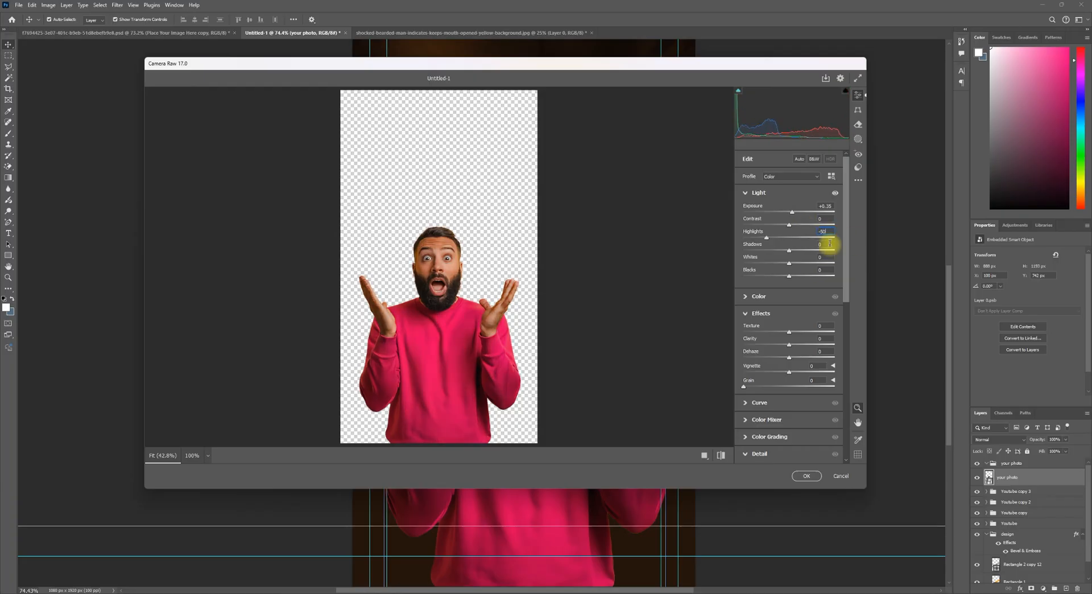
{"action": "left_click", "coordinate": [830, 244]}
{"action": "type", "text": "-42"}
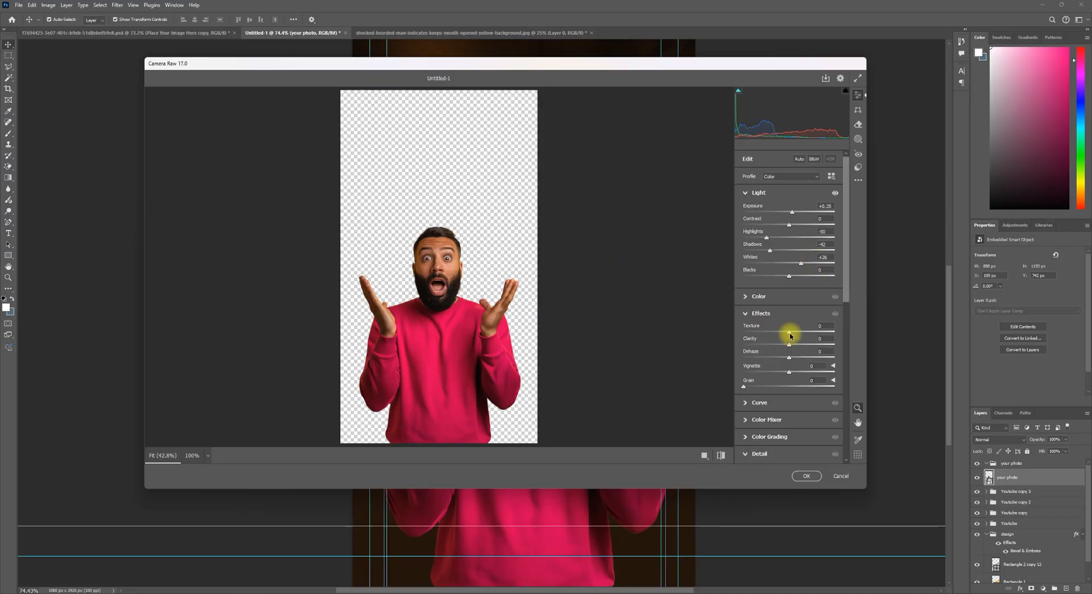
Step: Set texture and clarity to +100, dehaze to +50 and whites to +72, and apply the Camera Raw Filter
{"action": "left_click_drag", "start_coordinate": [789, 332], "coordinate": [854, 335]}
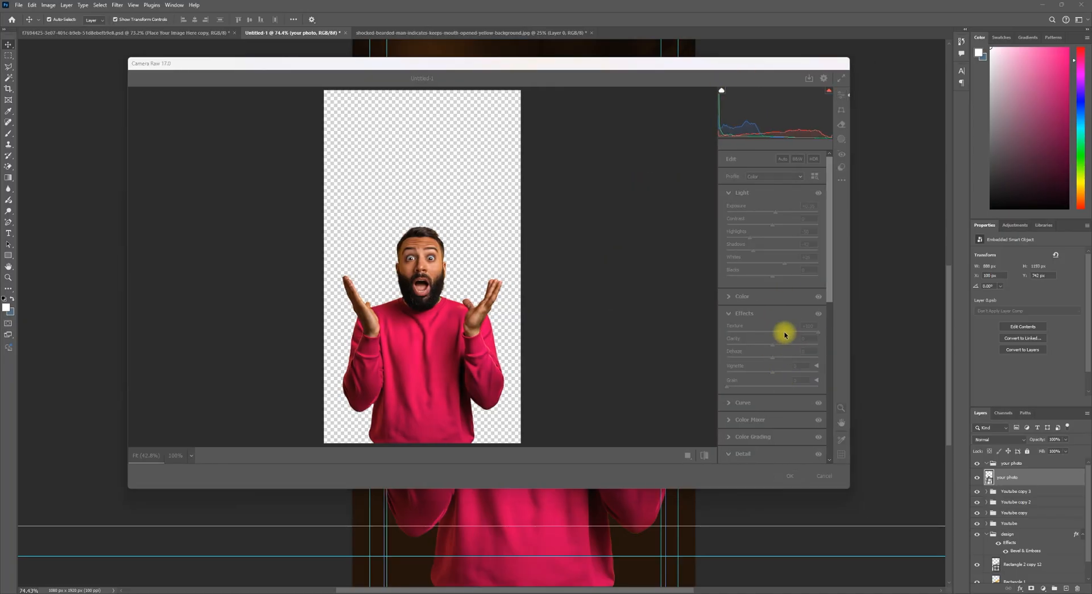
{"action": "left_click_drag", "start_coordinate": [787, 340], "coordinate": [837, 353]}
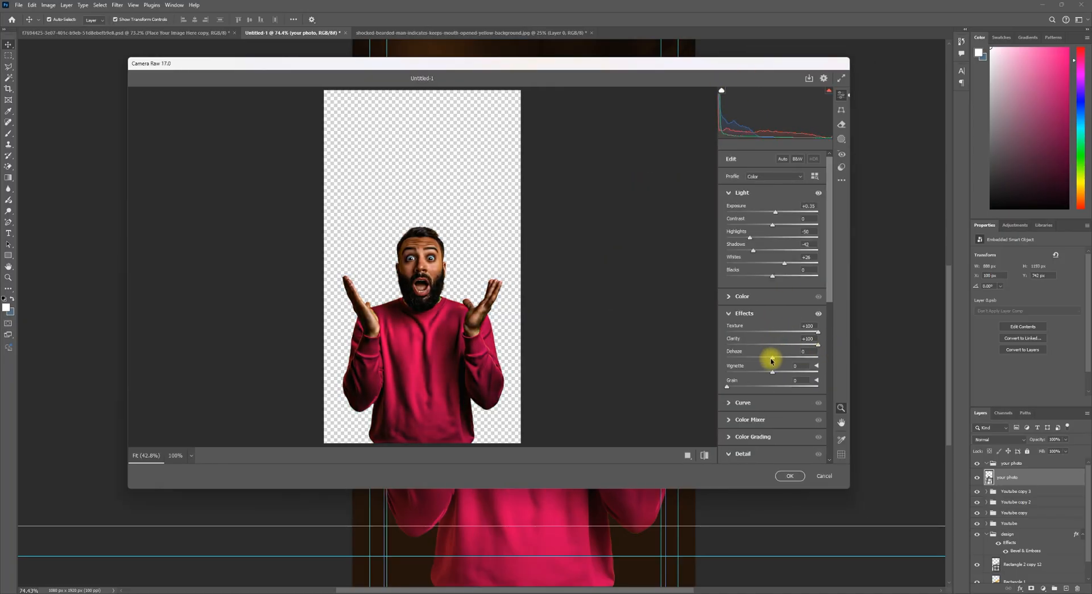
{"action": "left_click", "coordinate": [795, 359]}
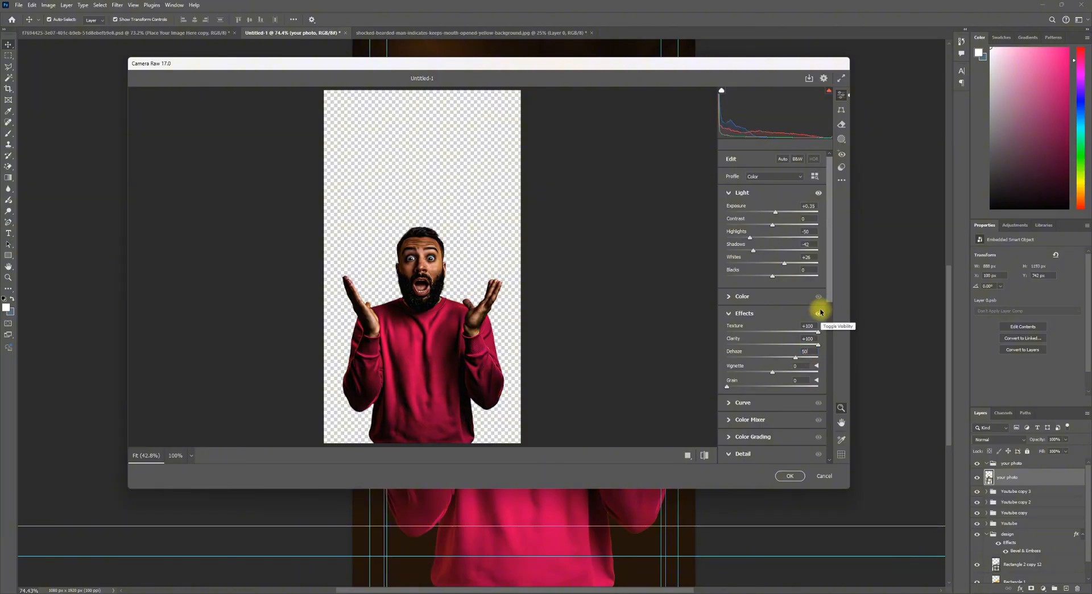
{"action": "left_click_drag", "start_coordinate": [785, 264], "coordinate": [811, 270]}
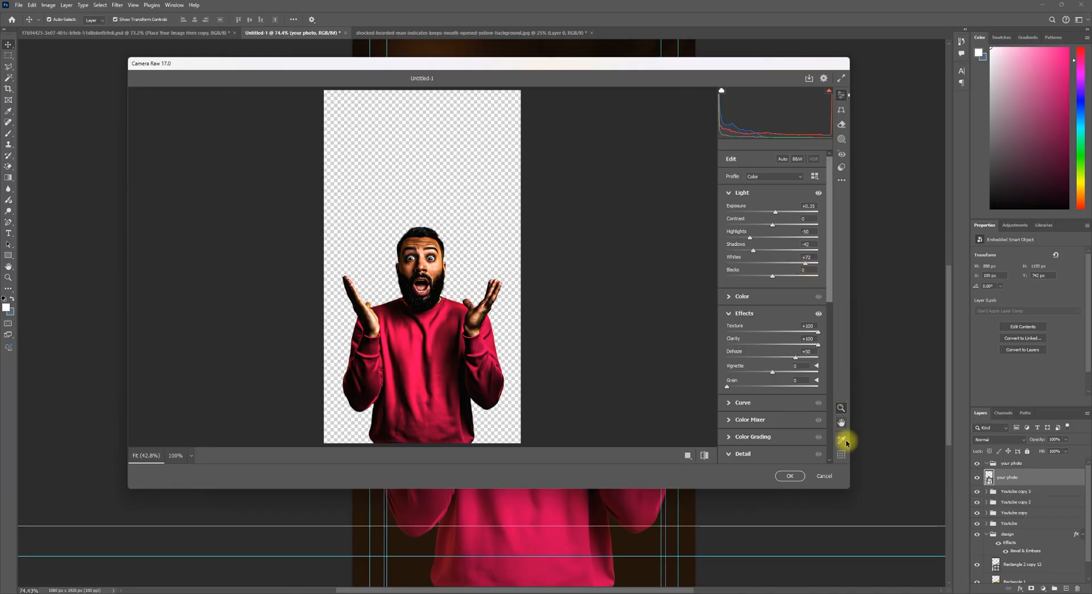
{"action": "left_click", "coordinate": [788, 476]}
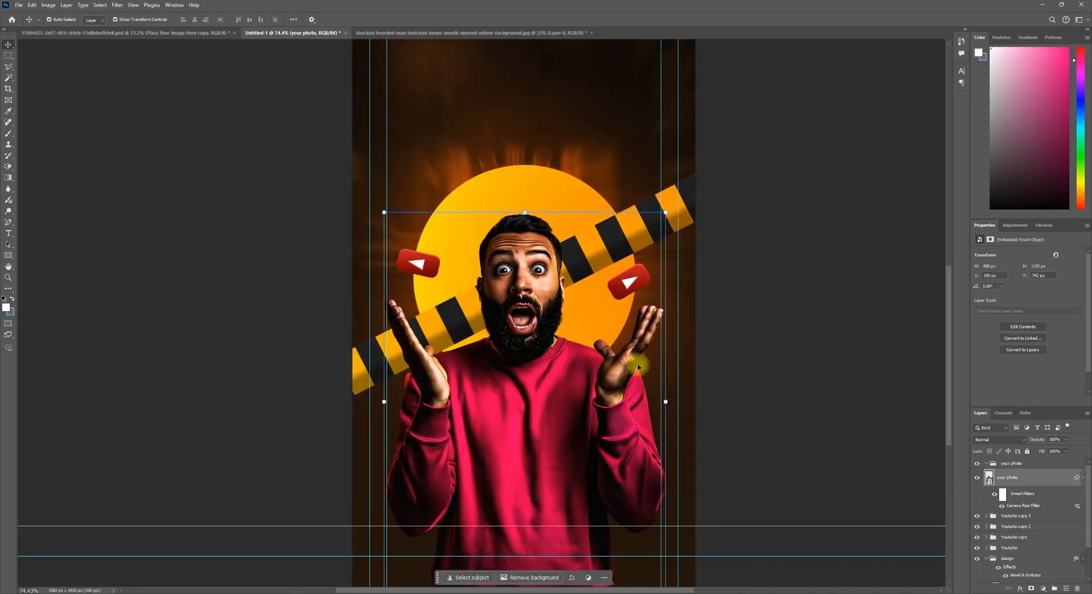
Step: Duplicate the design strip group and place the copy above the man's layer inside the your photo group
{"action": "scroll", "coordinate": [638, 367], "scroll_direction": "down", "scroll_amount": 2}
{"action": "scroll", "coordinate": [1067, 497], "scroll_direction": "down", "scroll_amount": 1}
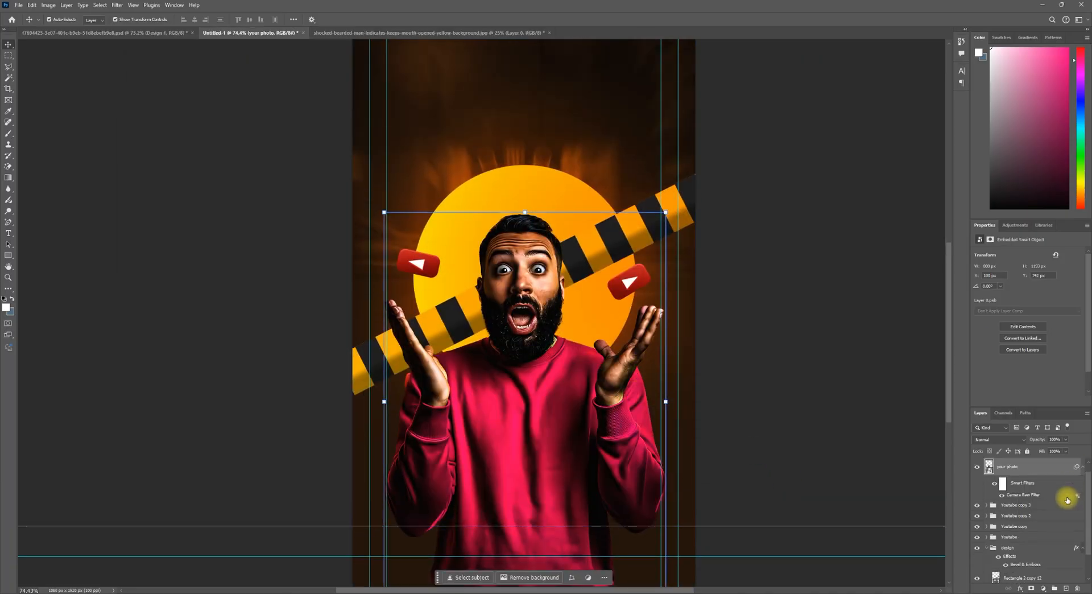
{"action": "scroll", "coordinate": [1067, 498], "scroll_direction": "up", "scroll_amount": 1}
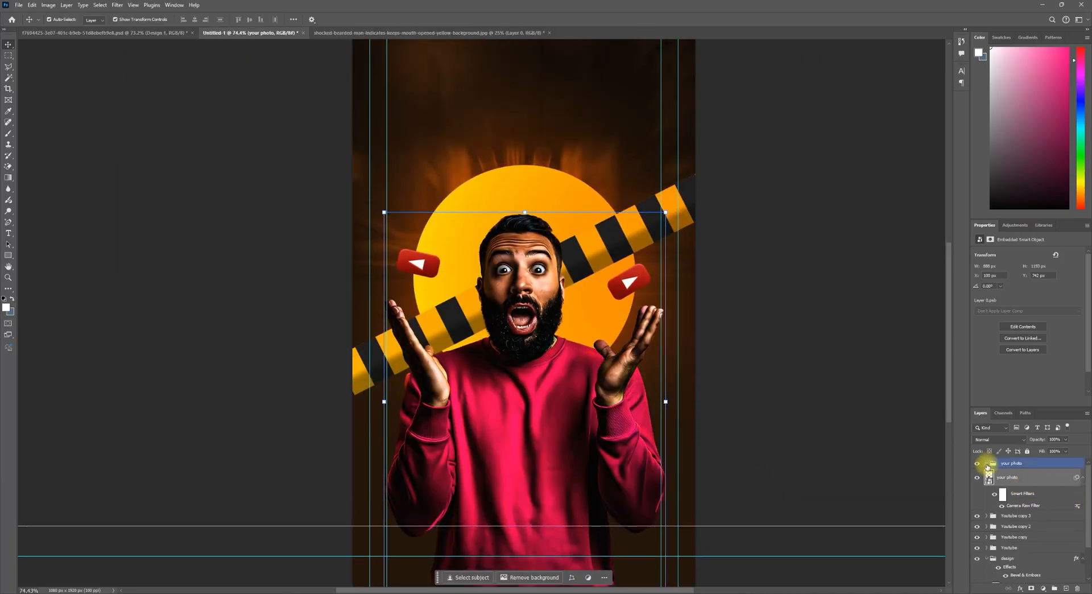
{"action": "left_click", "coordinate": [1026, 558]}
{"action": "scroll", "coordinate": [1047, 564], "scroll_direction": "down", "scroll_amount": 1}
{"action": "left_click_drag", "start_coordinate": [1007, 550], "coordinate": [993, 464]}
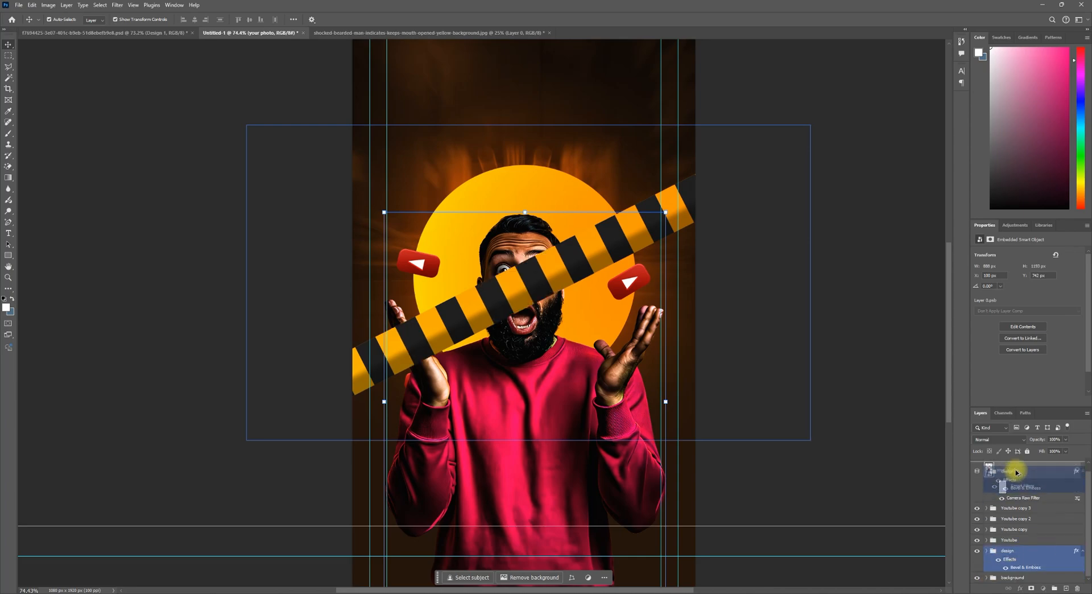
Step: Rotate the copied strip about 47° clockwise and place it diagonally across the man's lower body near the canvas bottom
{"action": "left_click_drag", "start_coordinate": [817, 121], "coordinate": [817, 370]}
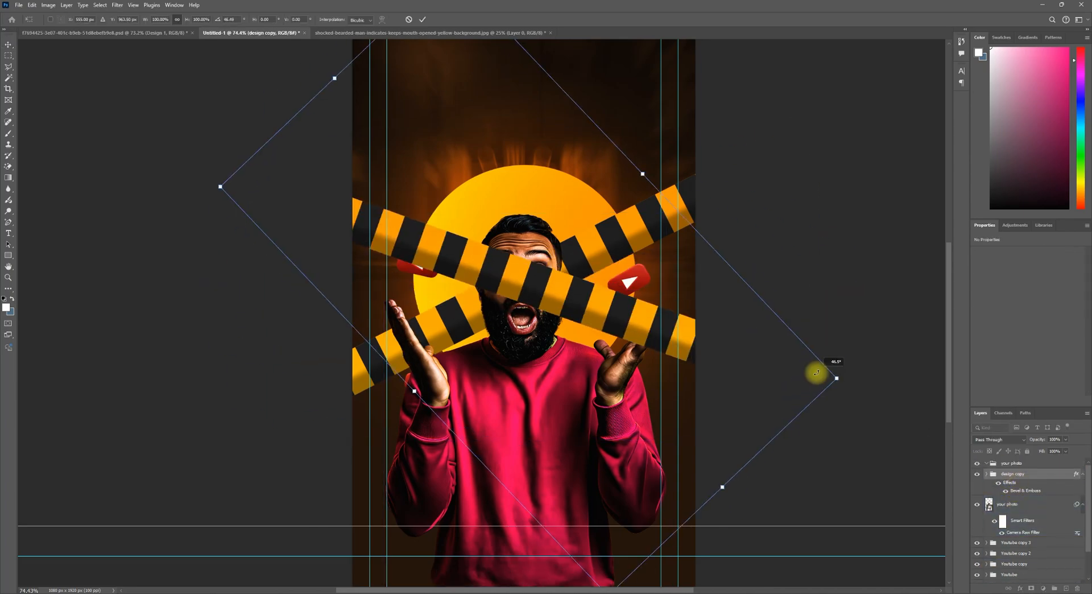
{"action": "scroll", "coordinate": [591, 334], "scroll_direction": "down", "scroll_amount": 5}
{"action": "scroll", "coordinate": [593, 353], "scroll_direction": "up", "scroll_amount": 1}
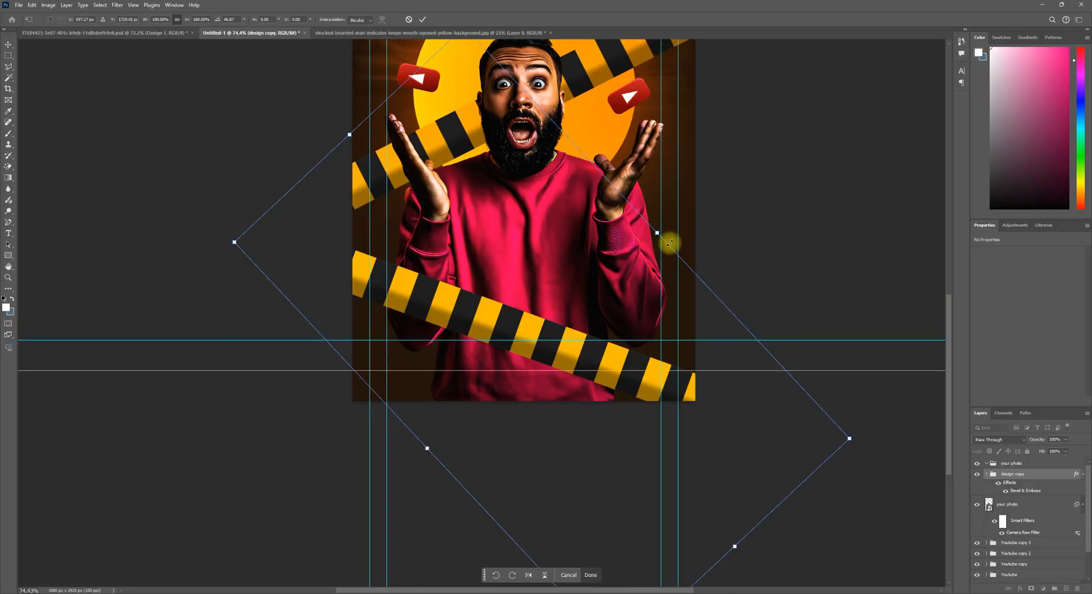
{"action": "left_click_drag", "start_coordinate": [658, 232], "coordinate": [640, 255]}
{"action": "key", "text": "ctrl+z"}
{"action": "scroll", "coordinate": [728, 374], "scroll_direction": "up", "scroll_amount": 2}
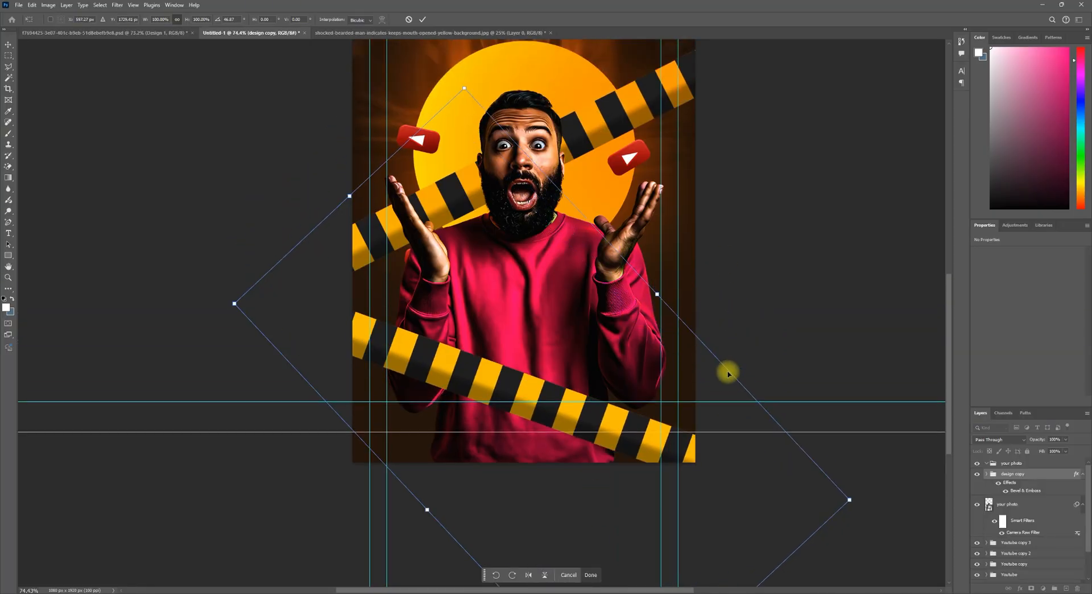
{"action": "left_click", "coordinate": [423, 19]}
Step: Rotate the original strip layers in the design group slightly clockwise and reposition the strip behind the man's head across the circle
{"action": "scroll", "coordinate": [322, 119], "scroll_direction": "up", "scroll_amount": 3}
{"action": "scroll", "coordinate": [1012, 546], "scroll_direction": "down", "scroll_amount": 1}
{"action": "left_click", "coordinate": [1007, 551]}
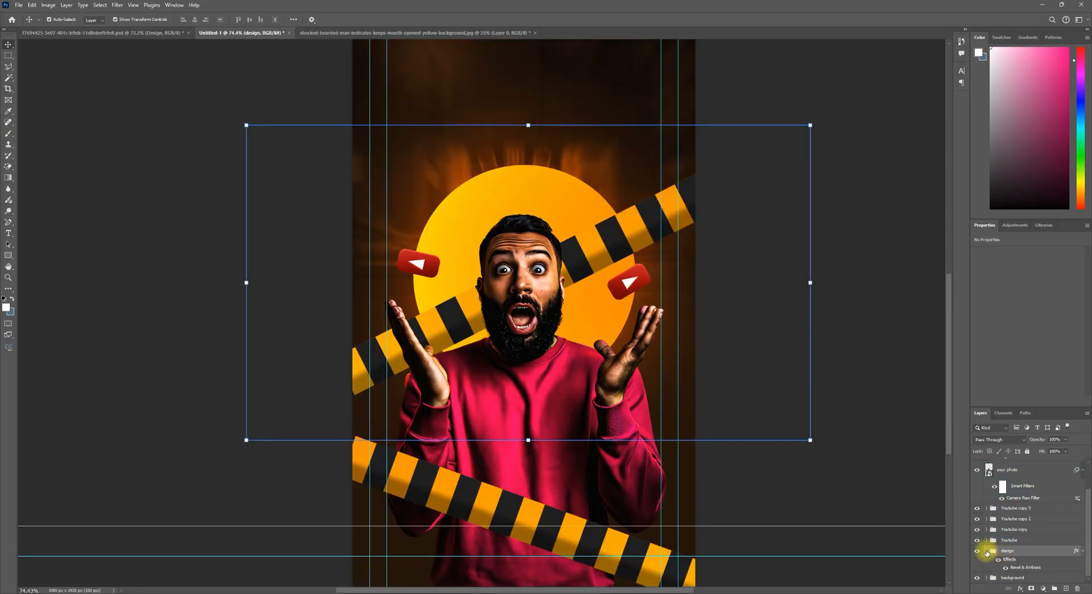
{"action": "left_click", "coordinate": [986, 551]}
{"action": "scroll", "coordinate": [1012, 565], "scroll_direction": "down", "scroll_amount": 1}
{"action": "left_click", "coordinate": [1022, 568], "text": "shift"}
{"action": "left_click_drag", "start_coordinate": [646, 215], "coordinate": [688, 152]}
{"action": "left_click_drag", "start_coordinate": [819, 99], "coordinate": [828, 119]}
{"action": "left_click_drag", "start_coordinate": [625, 178], "coordinate": [613, 230]}
{"action": "scroll", "coordinate": [595, 306], "scroll_direction": "down", "scroll_amount": 2}
{"action": "scroll", "coordinate": [595, 306], "scroll_direction": "down", "scroll_amount": 1}
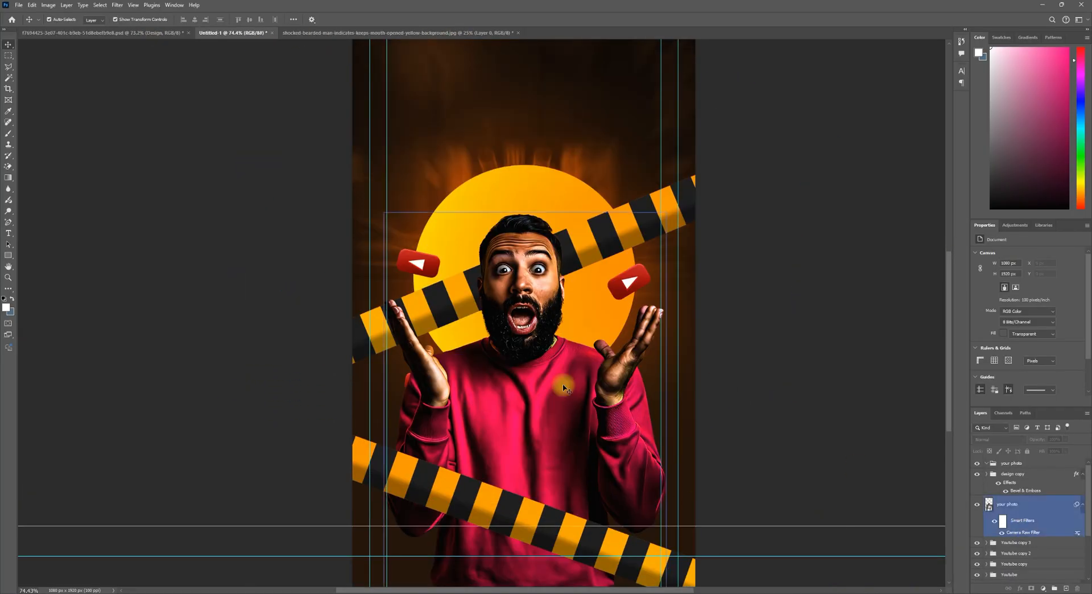
Step: Move the two small play buttons from below the circle to its upper left and upper right
{"action": "scroll", "coordinate": [504, 267], "scroll_direction": "up", "scroll_amount": 3}
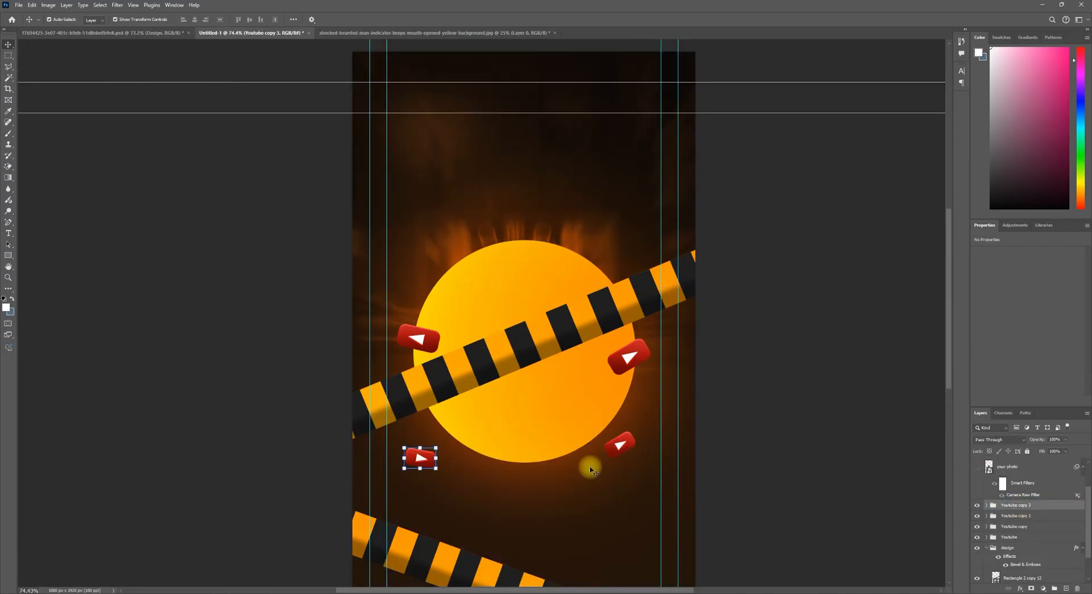
{"action": "left_click", "coordinate": [1018, 515]}
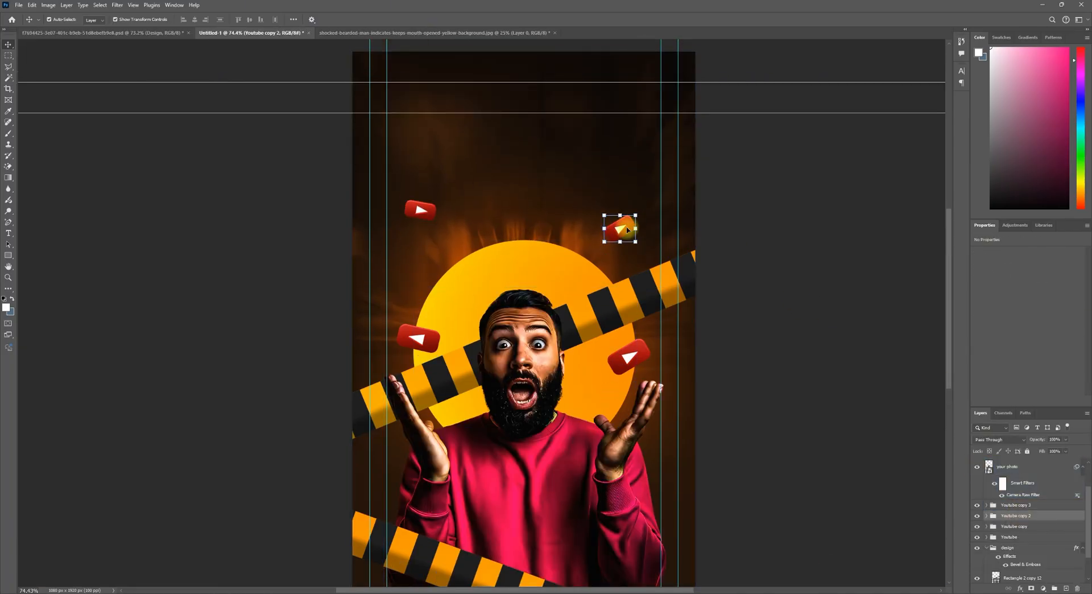
Step: Convert the Youtube copy 2 play button to a smart object and apply Motion Blur with angle 0° and distance 32 pixels
{"action": "right_click", "coordinate": [1050, 515]}
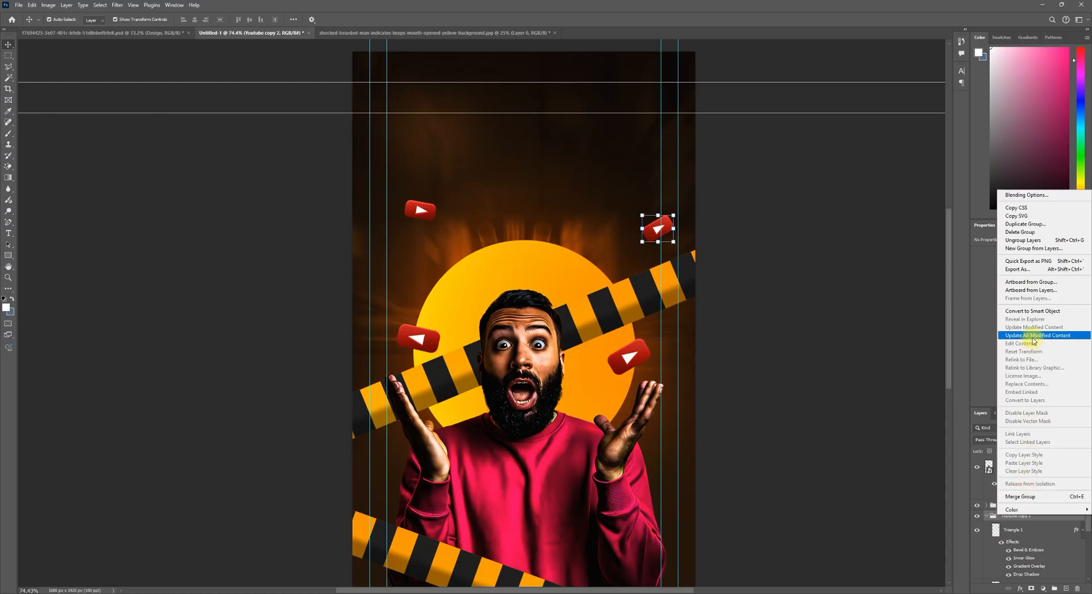
{"action": "left_click", "coordinate": [1032, 311]}
{"action": "left_click", "coordinate": [117, 4]}
{"action": "mouse_move", "coordinate": [150, 112]}
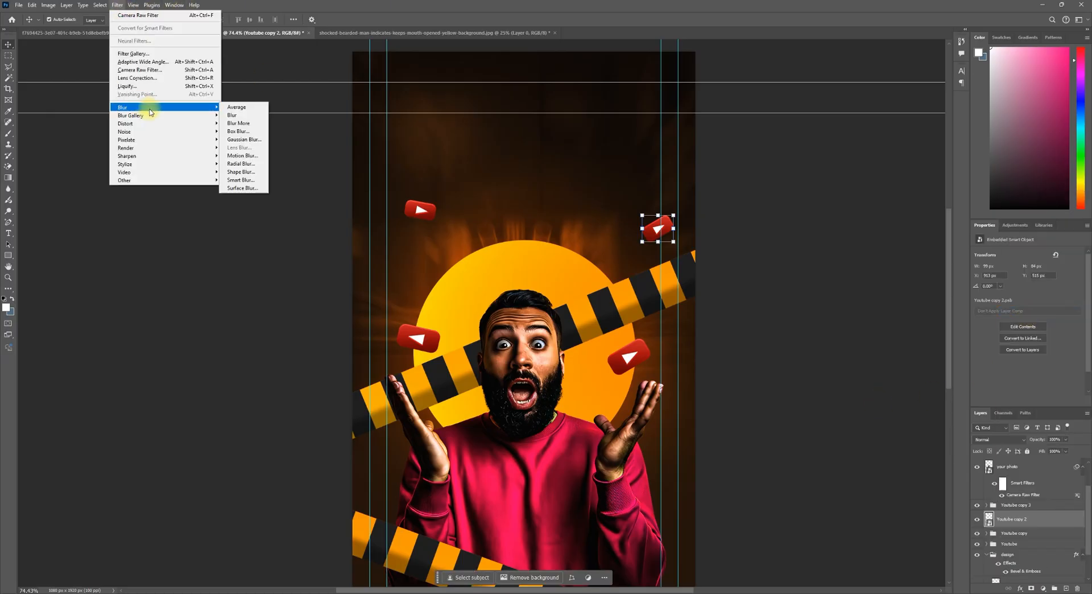
{"action": "left_click", "coordinate": [241, 155]}
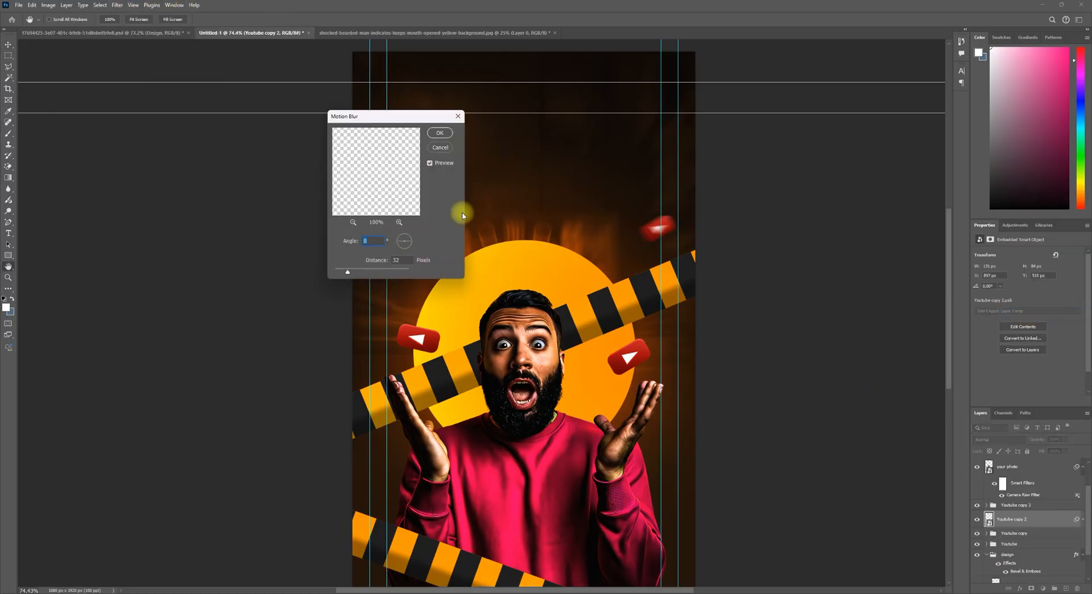
{"action": "left_click", "coordinate": [439, 132]}
{"action": "key", "text": "v"}
Step: Convert the Youtube copy 3 play button to a smart object and apply Motion Blur with angle 0° and distance 32 pixels
{"action": "left_click", "coordinate": [1015, 504]}
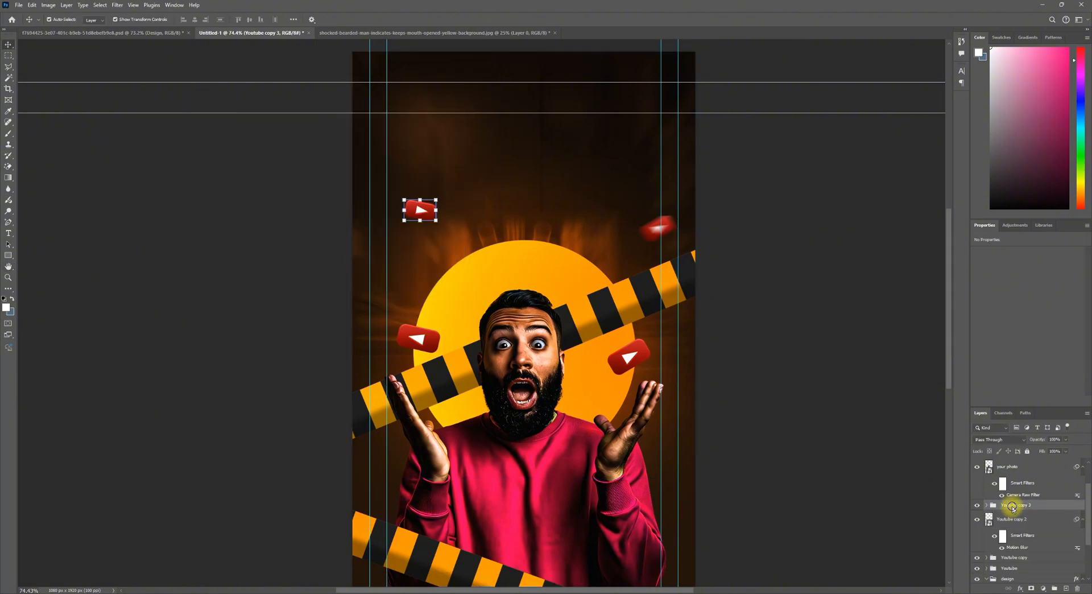
{"action": "right_click", "coordinate": [1015, 505]}
{"action": "left_click", "coordinate": [1018, 301]}
{"action": "left_click", "coordinate": [117, 5]}
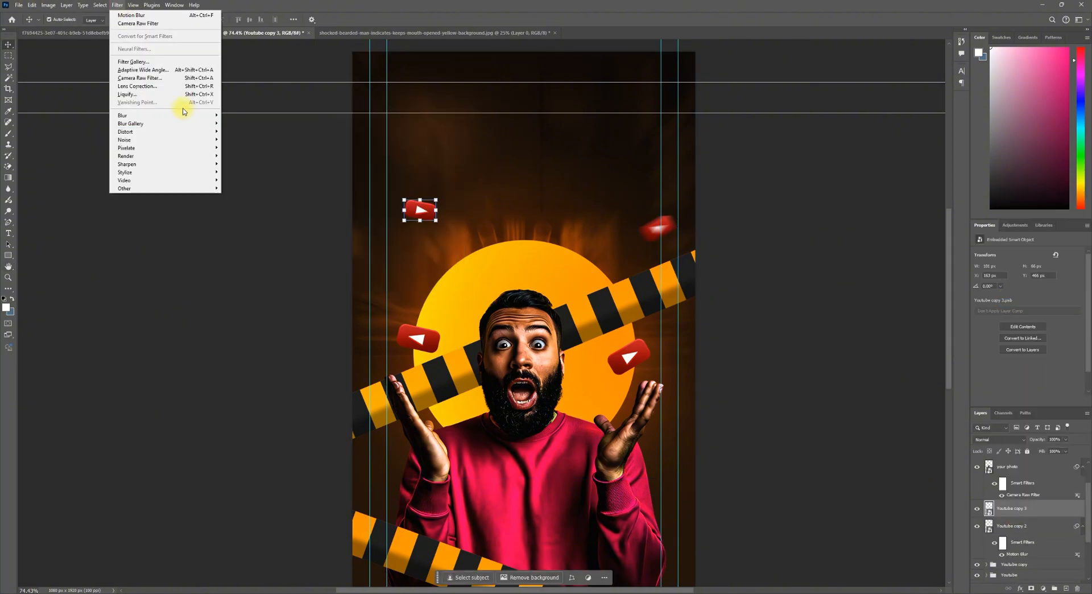
{"action": "mouse_move", "coordinate": [182, 115]}
{"action": "left_click", "coordinate": [245, 163]}
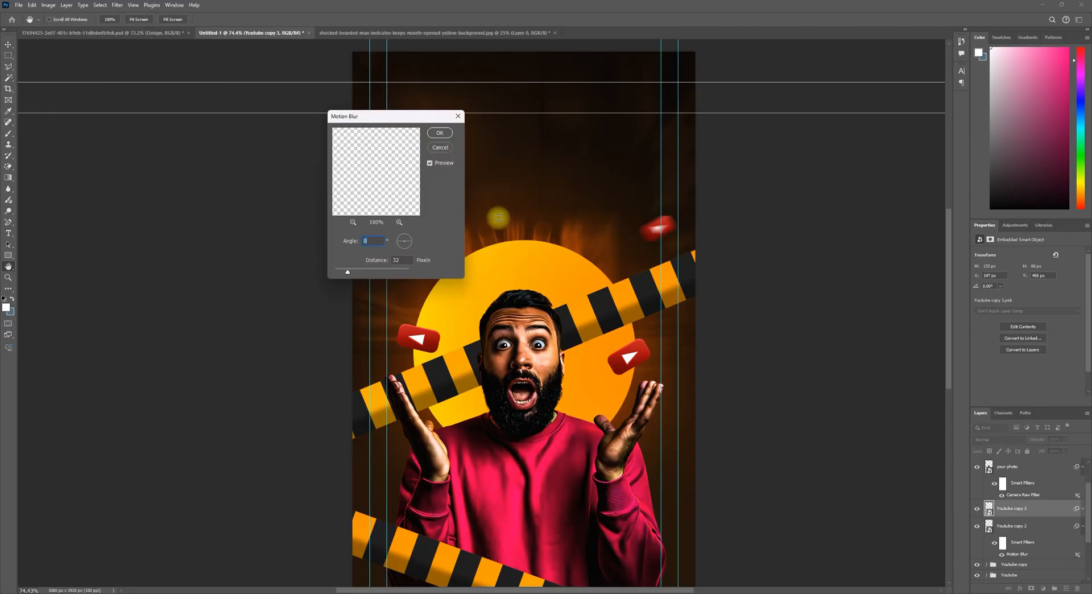
{"action": "left_click", "coordinate": [439, 132]}
{"action": "scroll", "coordinate": [671, 392], "scroll_direction": "down", "scroll_amount": 3}
{"action": "left_click", "coordinate": [624, 375]}
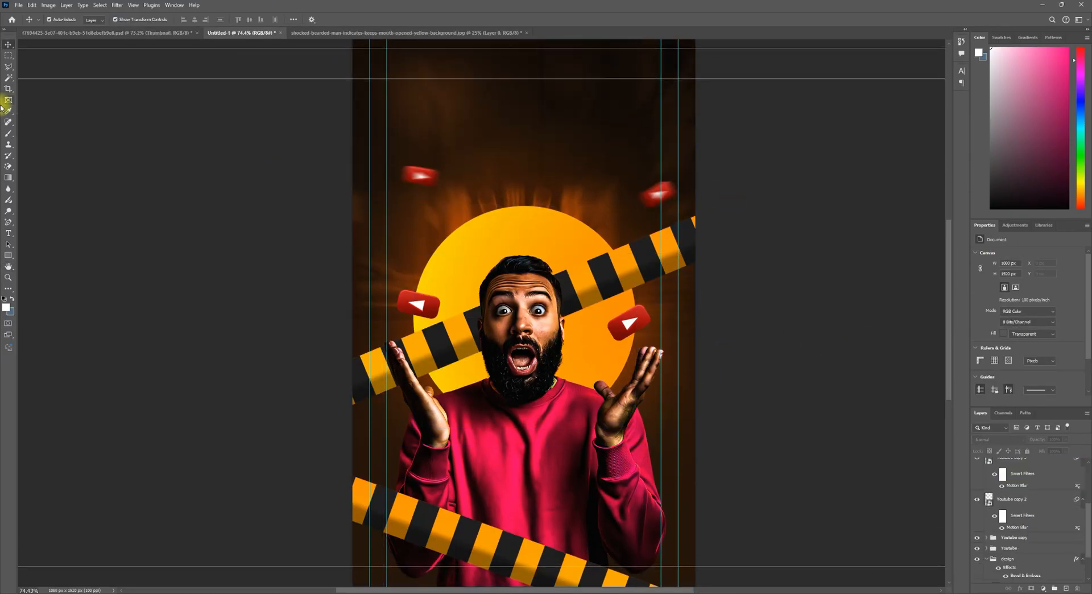
Step: Add the text "Thumbnail" in orange BlueSakura above the circle and set its size to 169 pt
{"action": "left_click", "coordinate": [8, 233]}
{"action": "left_click", "coordinate": [493, 131]}
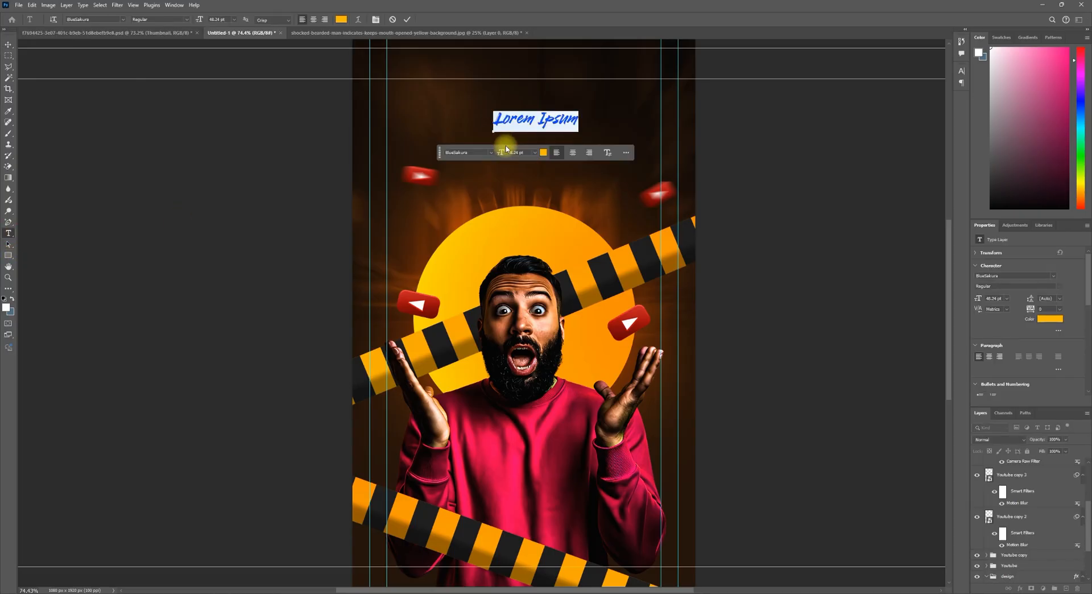
{"action": "type", "text": "Thumbnail"}
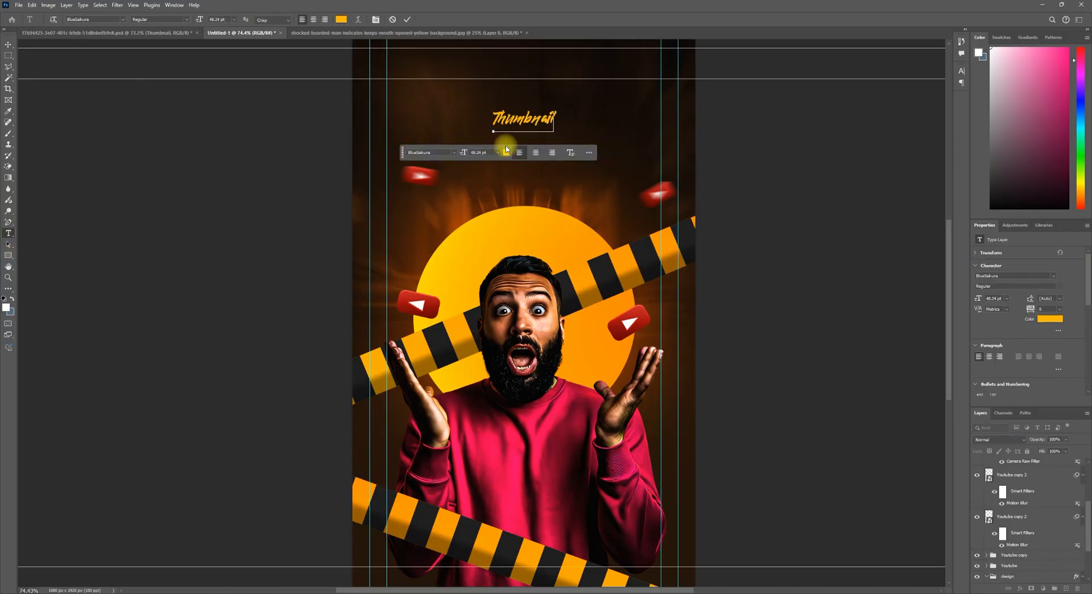
{"action": "key", "text": "ctrl+a"}
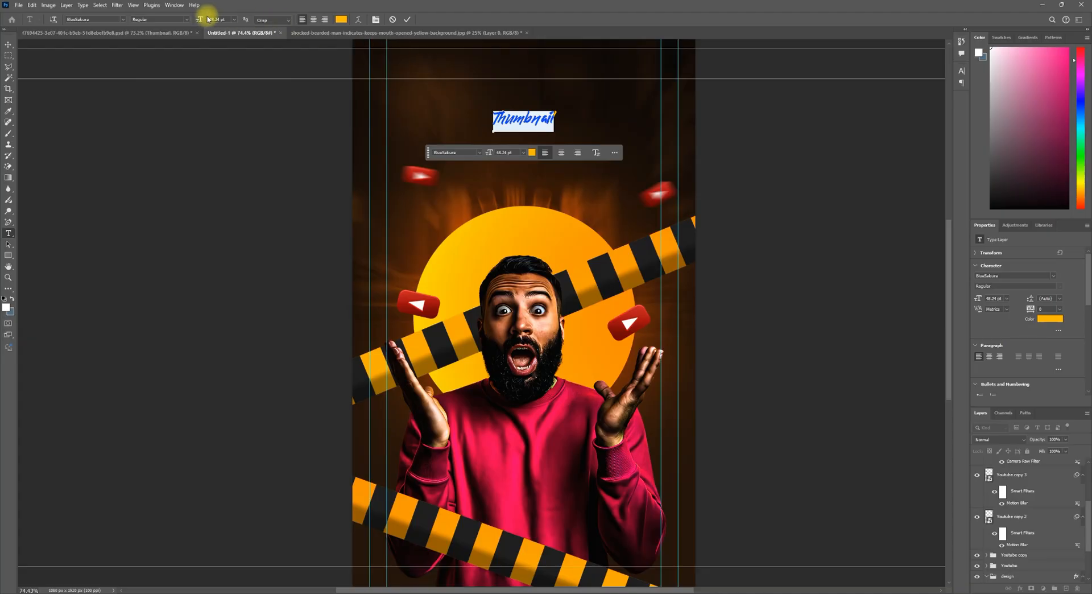
{"action": "left_click_drag", "start_coordinate": [205, 18], "coordinate": [248, 23]}
Step: Move the Thumbnail text to the centre of the canvas's upper area and scale it up to about 112%
{"action": "left_click", "coordinate": [8, 44]}
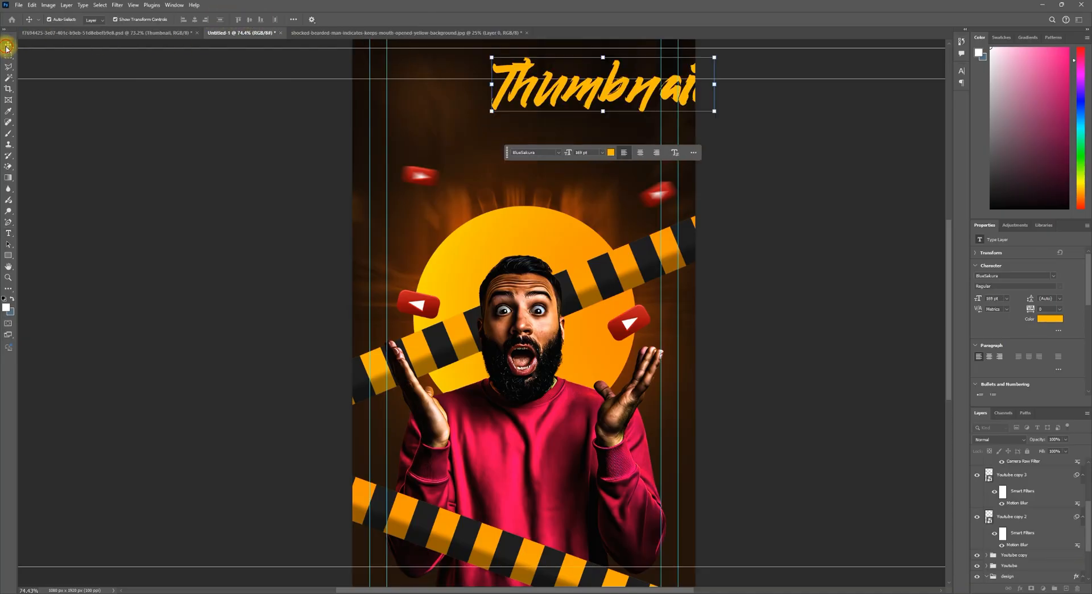
{"action": "left_click_drag", "start_coordinate": [554, 97], "coordinate": [465, 104]}
{"action": "key", "text": "ctrl+t"}
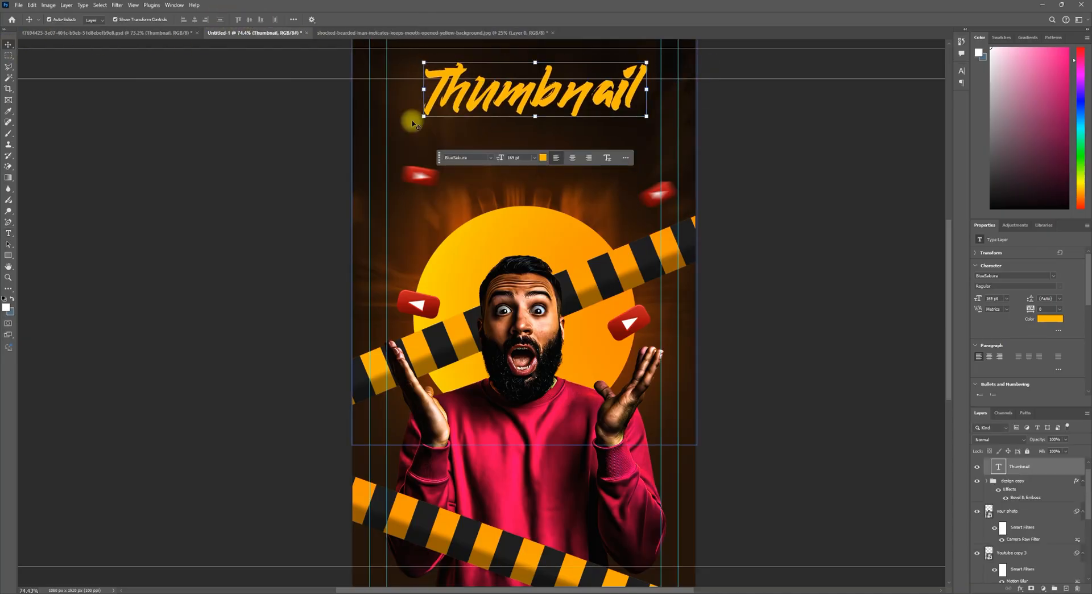
{"action": "left_click_drag", "start_coordinate": [424, 133], "coordinate": [396, 141]}
{"action": "left_click_drag", "start_coordinate": [530, 97], "coordinate": [545, 105]}
Step: Give the Thumbnail text a 5 px black centred stroke and move its layer out of the your photo group, above it
{"action": "double_click", "coordinate": [1065, 466]}
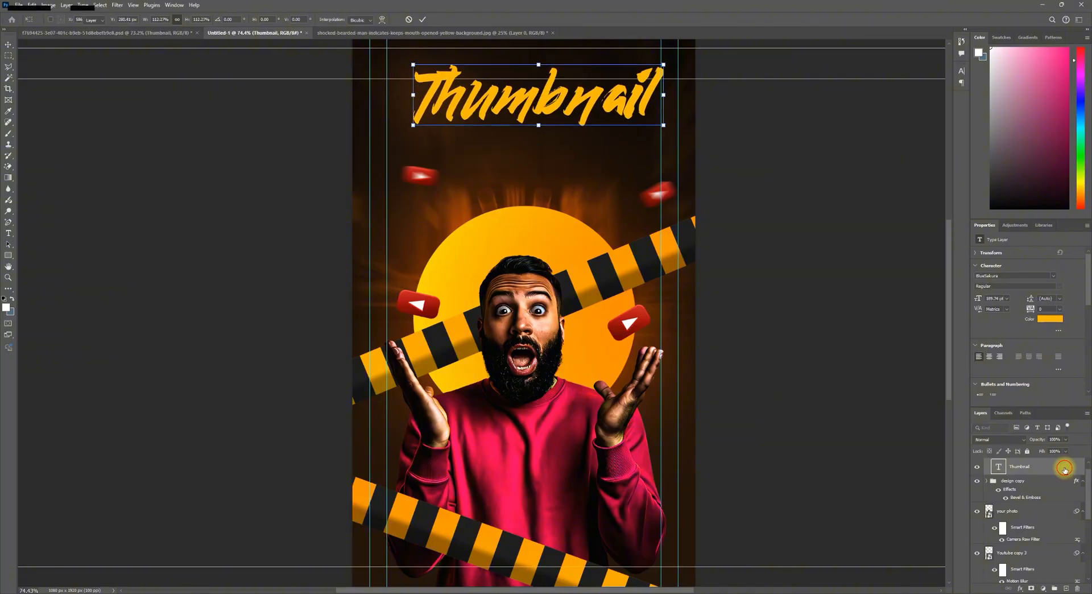
{"action": "left_click", "coordinate": [594, 343]}
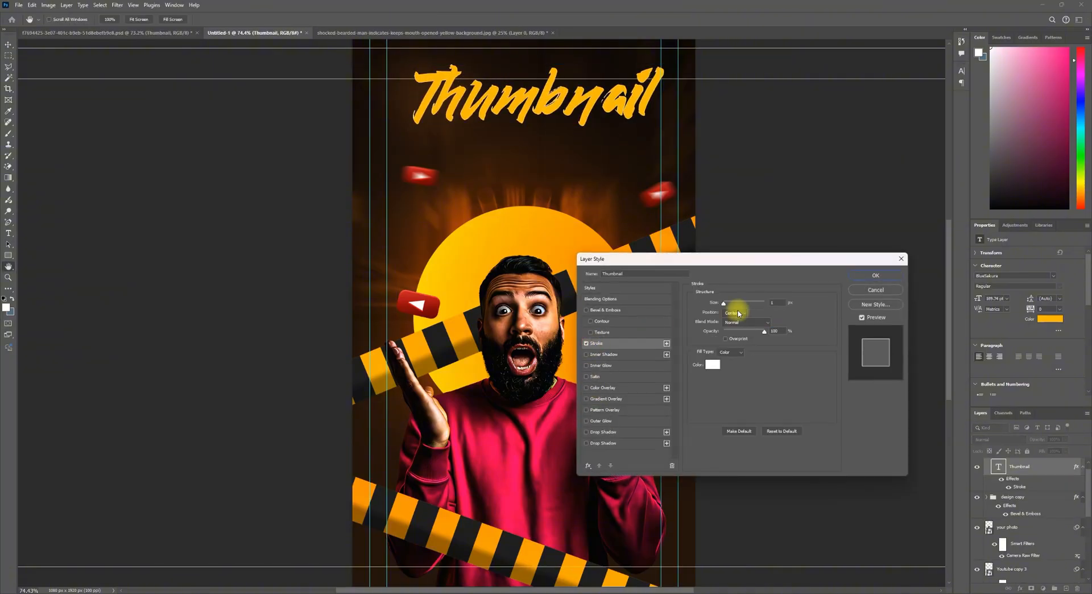
{"action": "left_click", "coordinate": [714, 365]}
{"action": "left_click", "coordinate": [836, 435]}
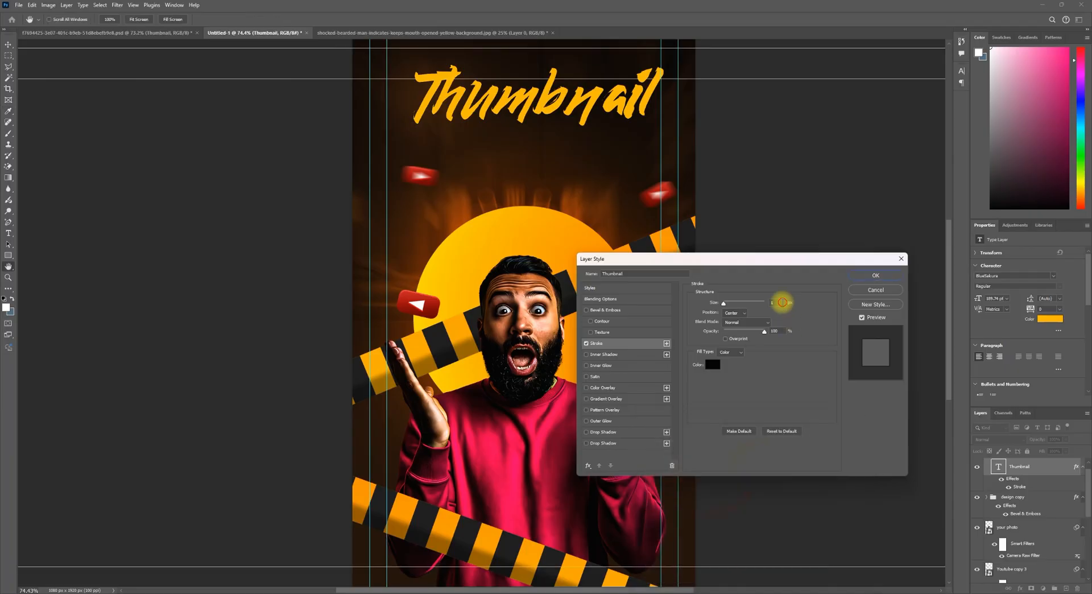
{"action": "type", "text": "5"}
{"action": "left_click", "coordinate": [888, 275]}
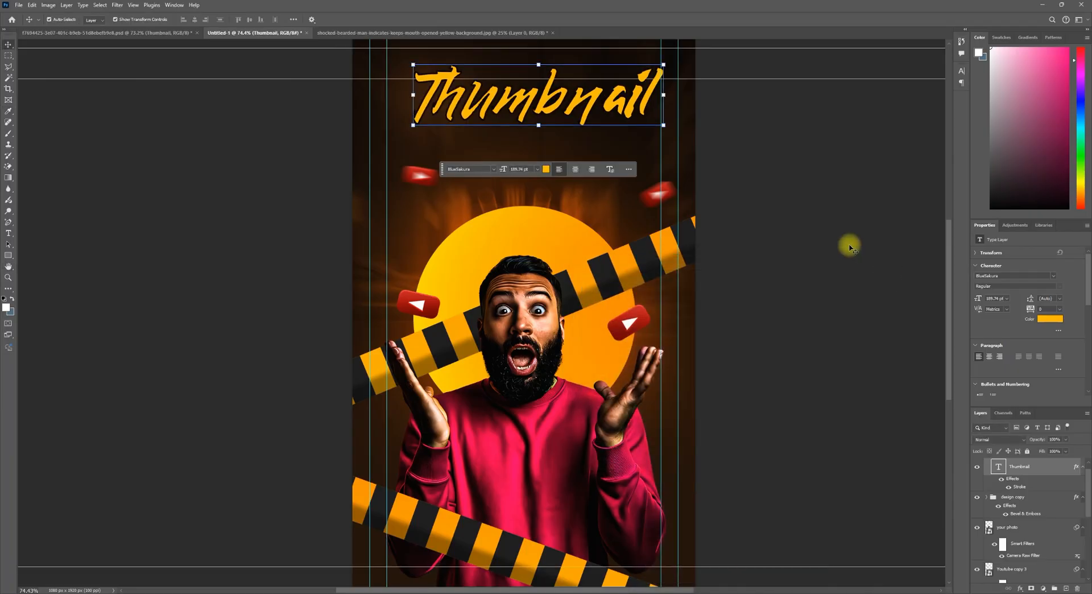
{"action": "scroll", "coordinate": [1012, 463], "scroll_direction": "up", "scroll_amount": 1}
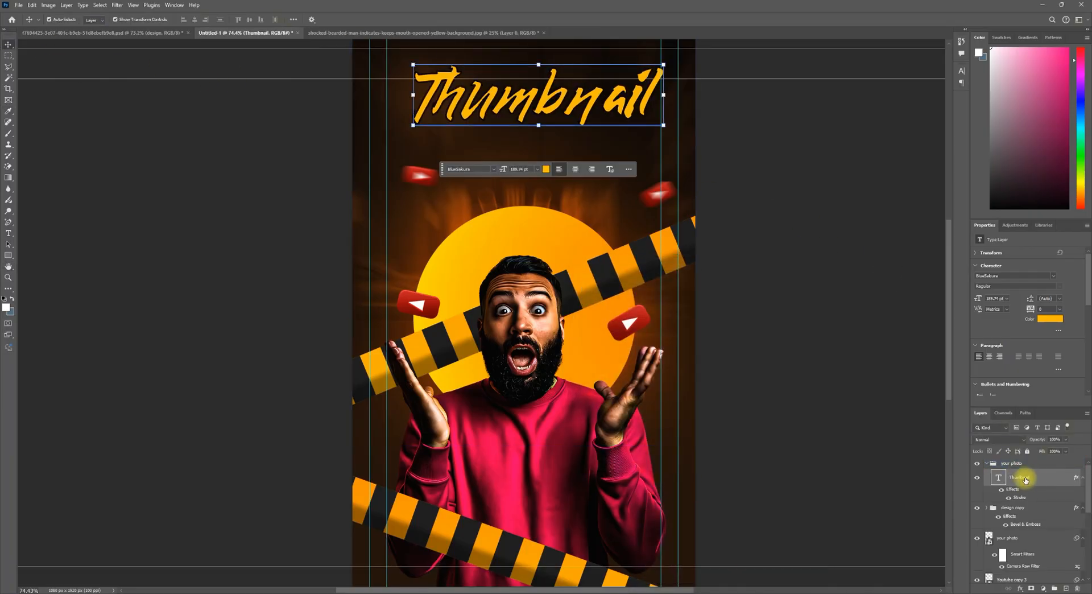
{"action": "mouse_move", "coordinate": [1025, 479]}
{"action": "left_mouse_down"}
{"action": "mouse_move", "coordinate": [1024, 456]}
{"action": "mouse_move", "coordinate": [1031, 470]}
{"action": "left_mouse_up"}
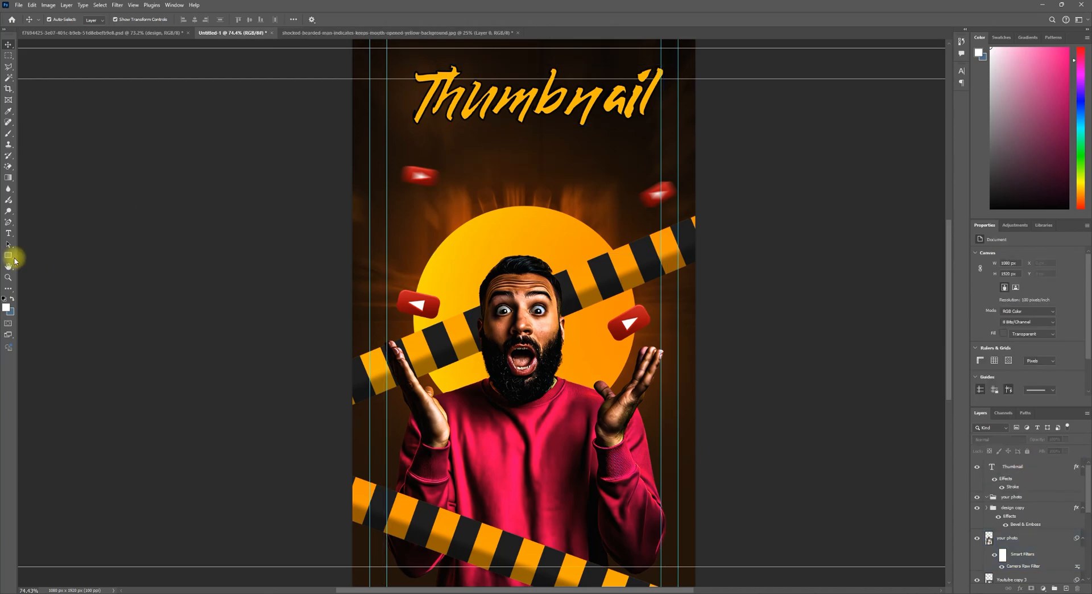
Step: Add the text "Design" below Thumbnail in Bebas Neue Bold at 218 pt
{"action": "left_click", "coordinate": [9, 233]}
{"action": "left_click", "coordinate": [462, 192]}
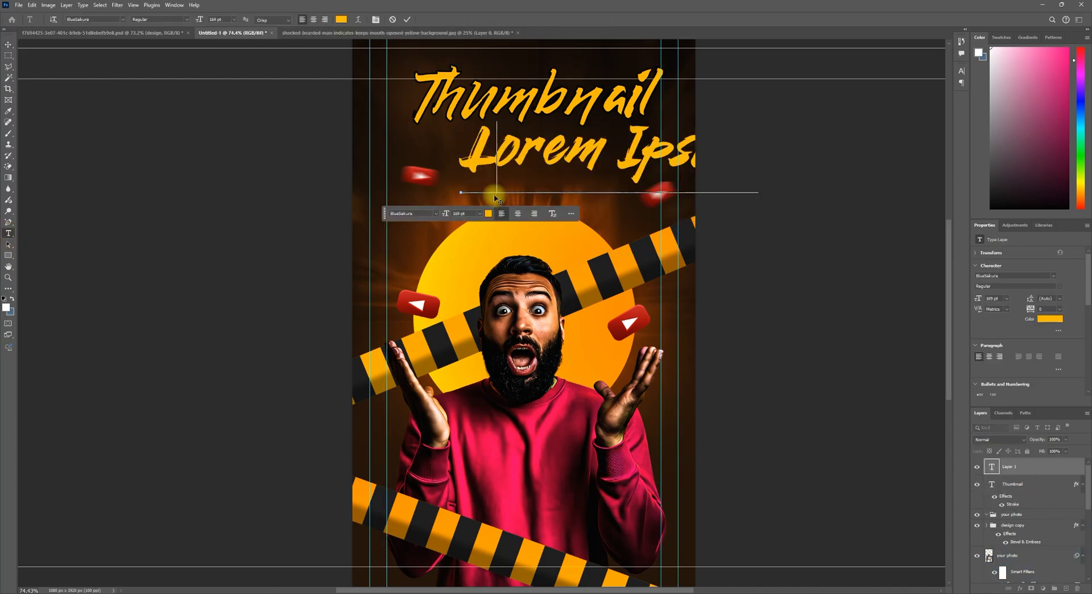
{"action": "type", "text": "Design"}
{"action": "key", "text": "ctrl+a"}
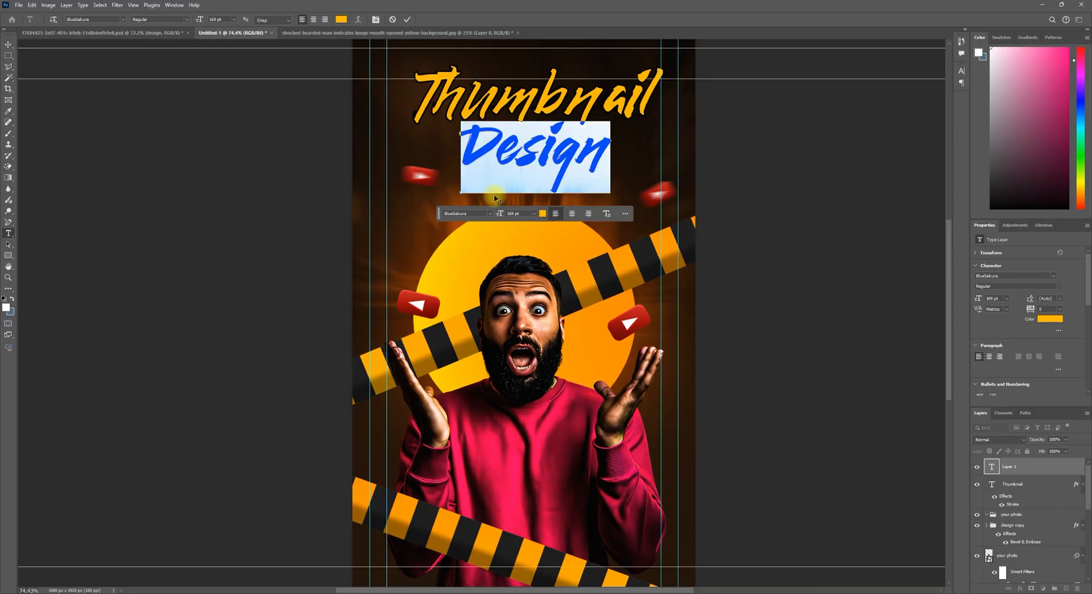
{"action": "type", "text": "ne"}
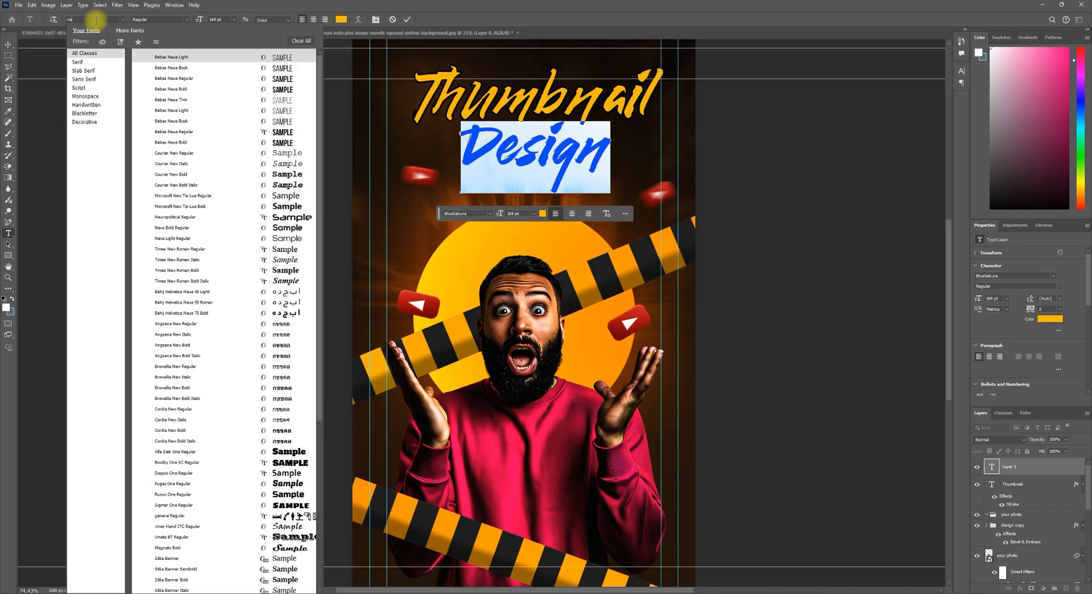
{"action": "left_click", "coordinate": [238, 142]}
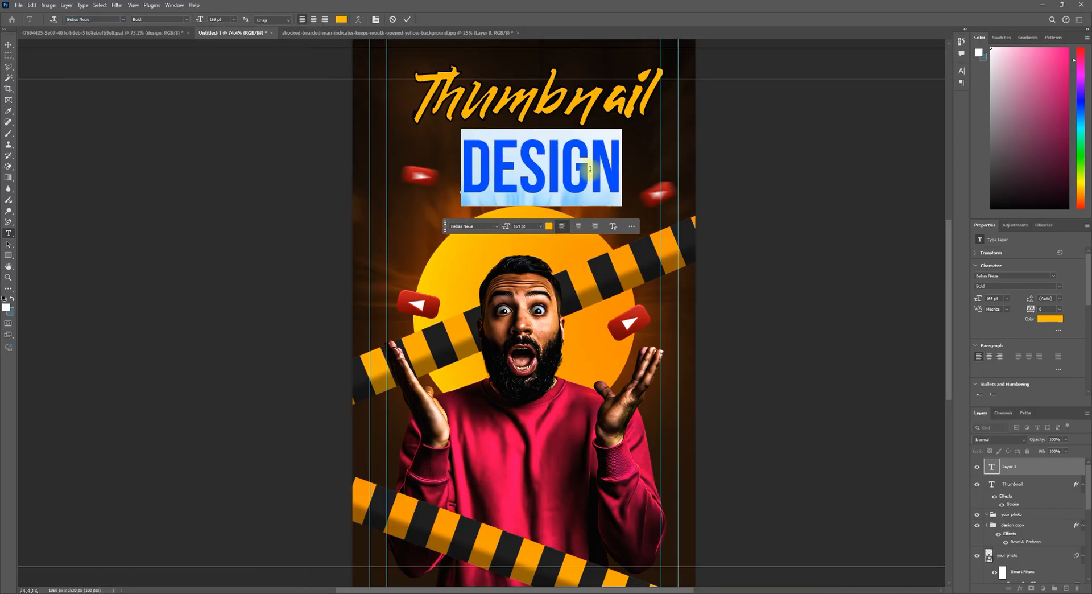
{"action": "scroll", "coordinate": [215, 19], "scroll_direction": "up", "scroll_amount": 20}
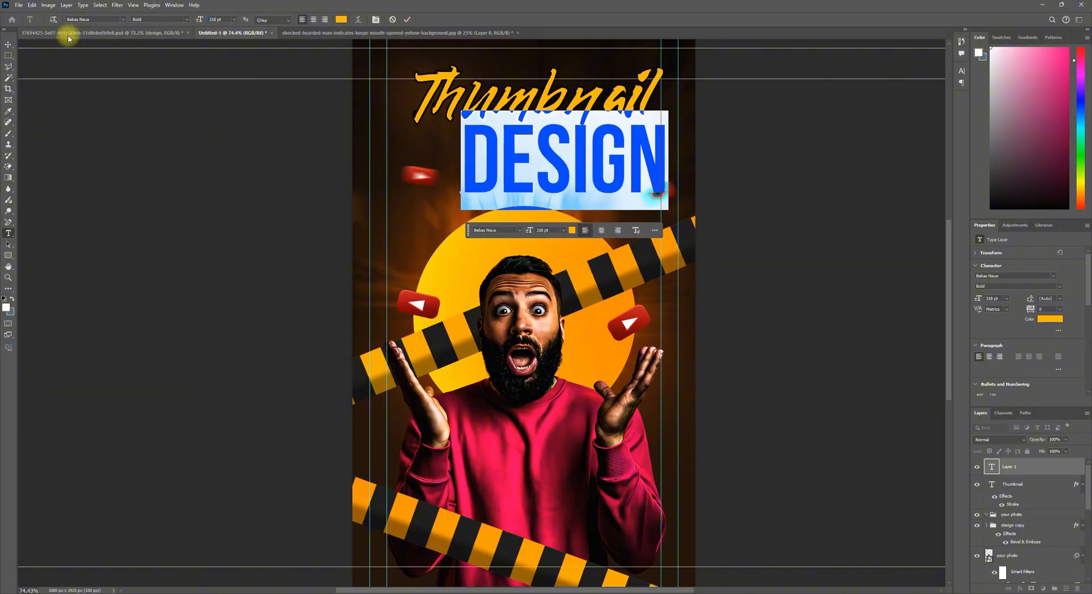
Step: Centre the Design text beneath the word Thumbnail and change its colour to white
{"action": "left_click", "coordinate": [8, 44]}
{"action": "left_click_drag", "start_coordinate": [534, 174], "coordinate": [496, 168]}
{"action": "left_click", "coordinate": [1050, 318]}
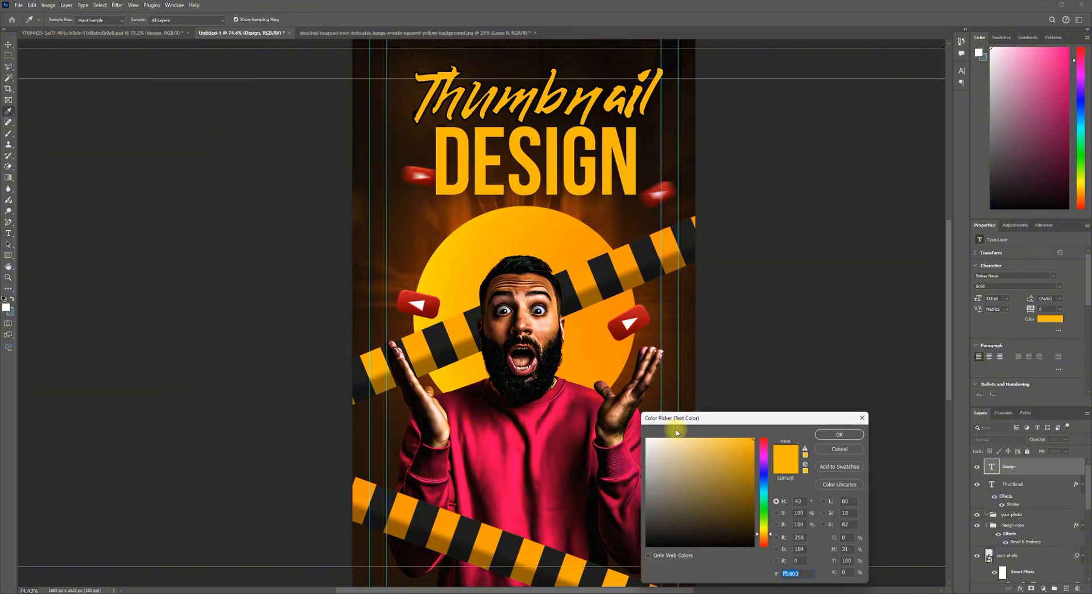
{"action": "left_click_drag", "start_coordinate": [652, 444], "coordinate": [601, 385]}
{"action": "left_click", "coordinate": [825, 435]}
Step: Add a Gradient Overlay to the Design text and change the gradient's black stop to an off-white
{"action": "double_click", "coordinate": [1053, 464]}
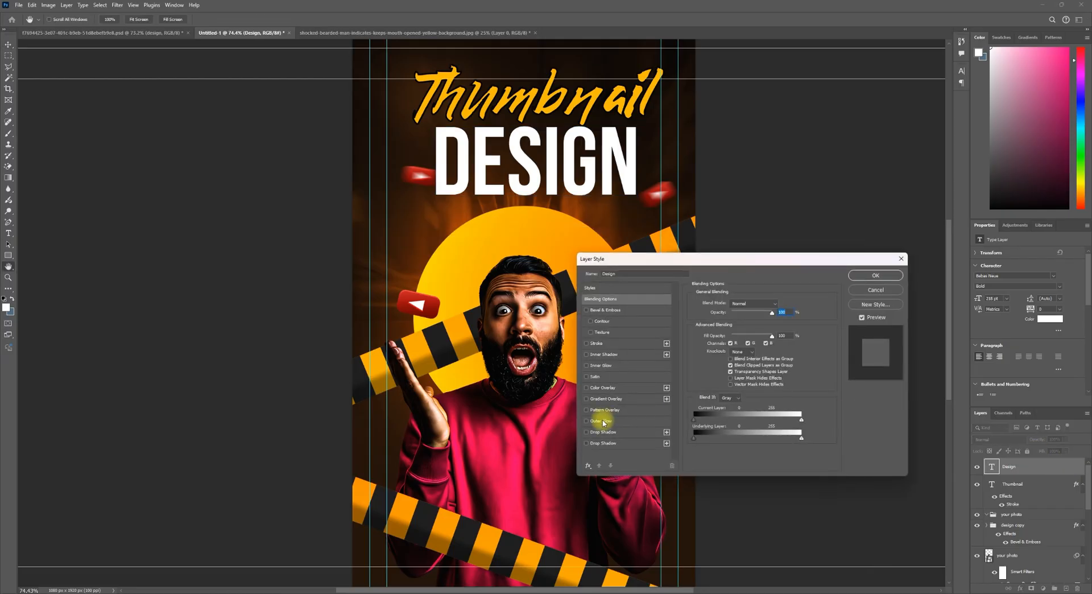
{"action": "left_click", "coordinate": [589, 402]}
{"action": "left_click", "coordinate": [745, 322]}
{"action": "left_click", "coordinate": [805, 481]}
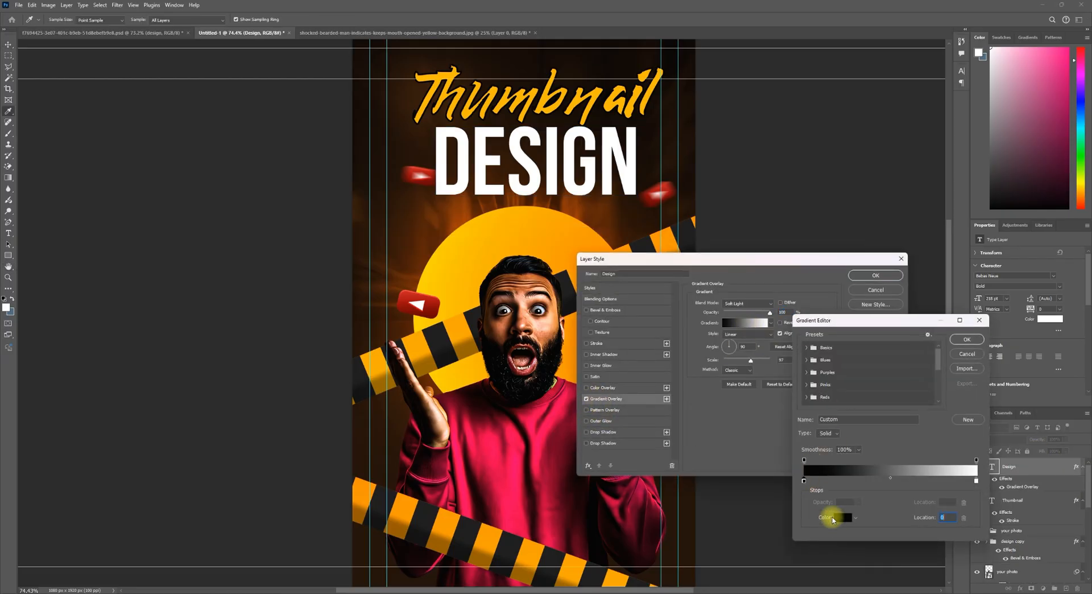
{"action": "left_click", "coordinate": [834, 517]}
{"action": "left_click", "coordinate": [660, 456]}
{"action": "left_click", "coordinate": [838, 434]}
Step: Set the overlay gradient's end stop to white and its start stop to light grey
{"action": "left_click", "coordinate": [976, 481]}
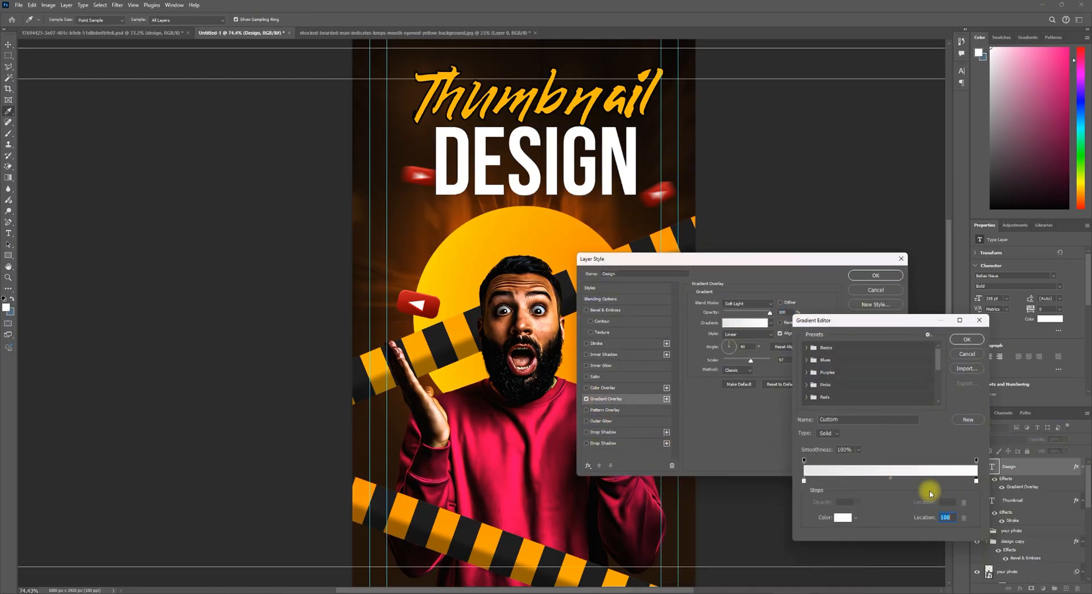
{"action": "left_click", "coordinate": [851, 517]}
{"action": "left_click", "coordinate": [838, 434]}
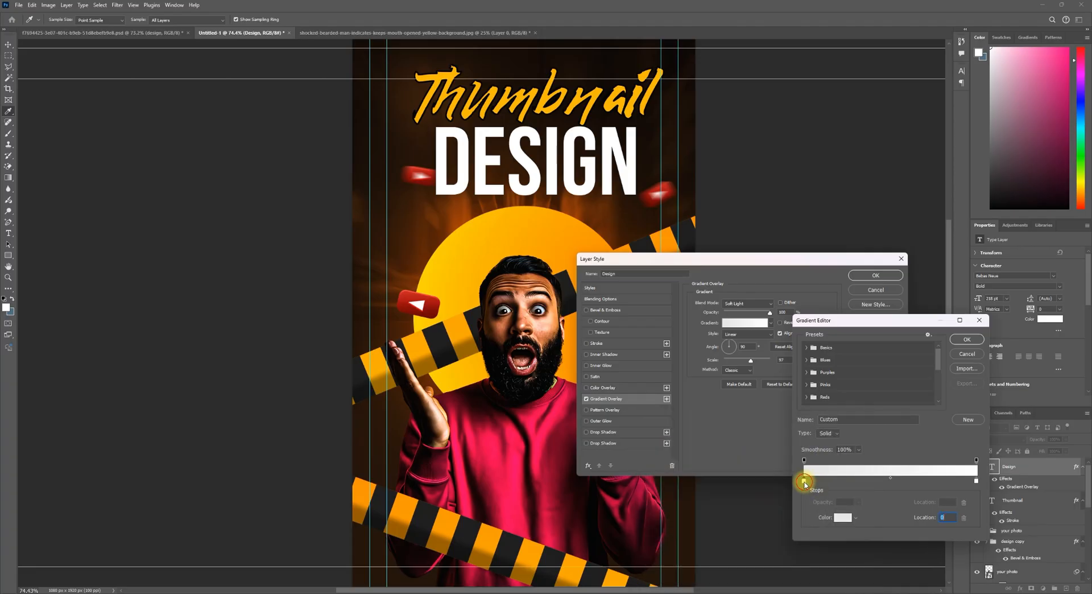
{"action": "double_click", "coordinate": [803, 481]}
{"action": "left_click", "coordinate": [839, 434]}
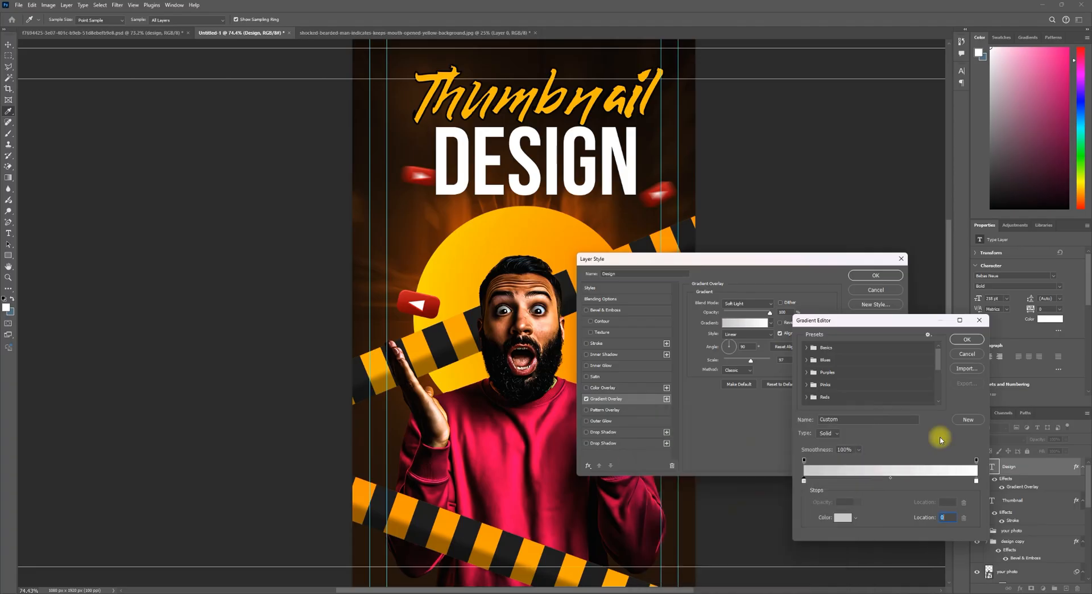
{"action": "left_click", "coordinate": [967, 340]}
Step: Set the Design text's gradient overlay to angle -87°, scale 104% and Normal blend mode
{"action": "left_click_drag", "start_coordinate": [730, 343], "coordinate": [730, 354]}
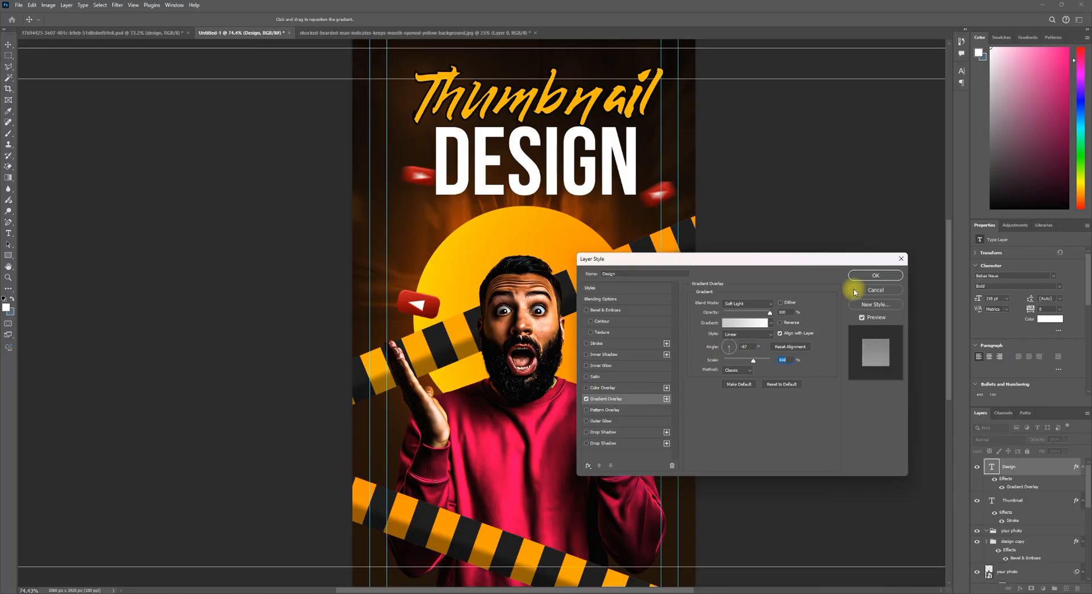
{"action": "left_click", "coordinate": [745, 303]}
{"action": "left_click", "coordinate": [736, 312]}
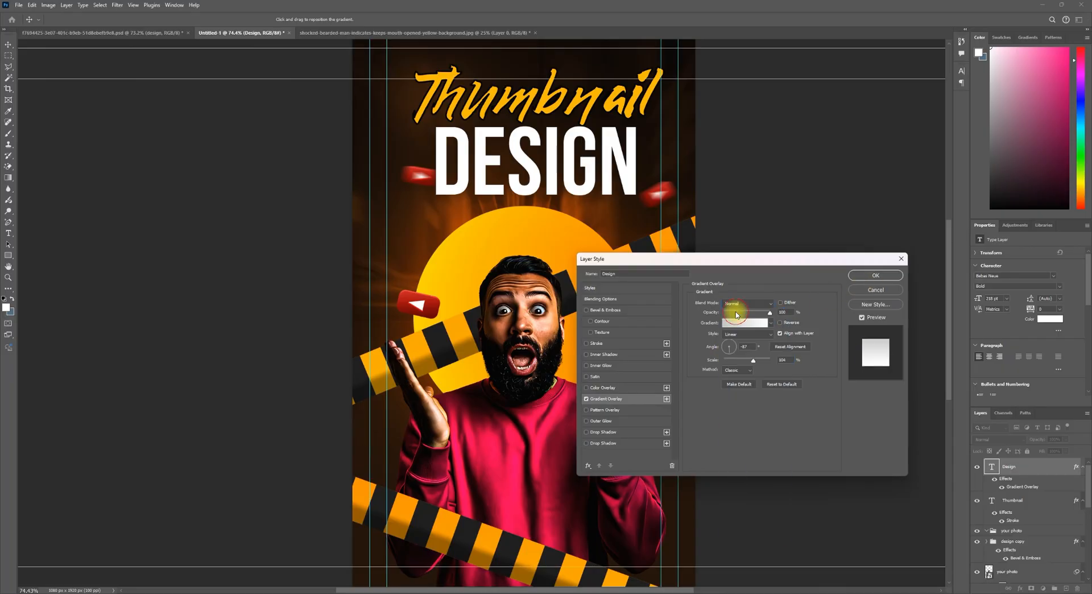
{"action": "left_click", "coordinate": [873, 275]}
Step: Move the two title words closer so they overlap, with the Thumbnail layer stacked above the Design layer
{"action": "left_click_drag", "start_coordinate": [563, 148], "coordinate": [570, 120]}
{"action": "left_click", "coordinate": [570, 108]}
{"action": "left_click_drag", "start_coordinate": [1012, 500], "coordinate": [1011, 464]}
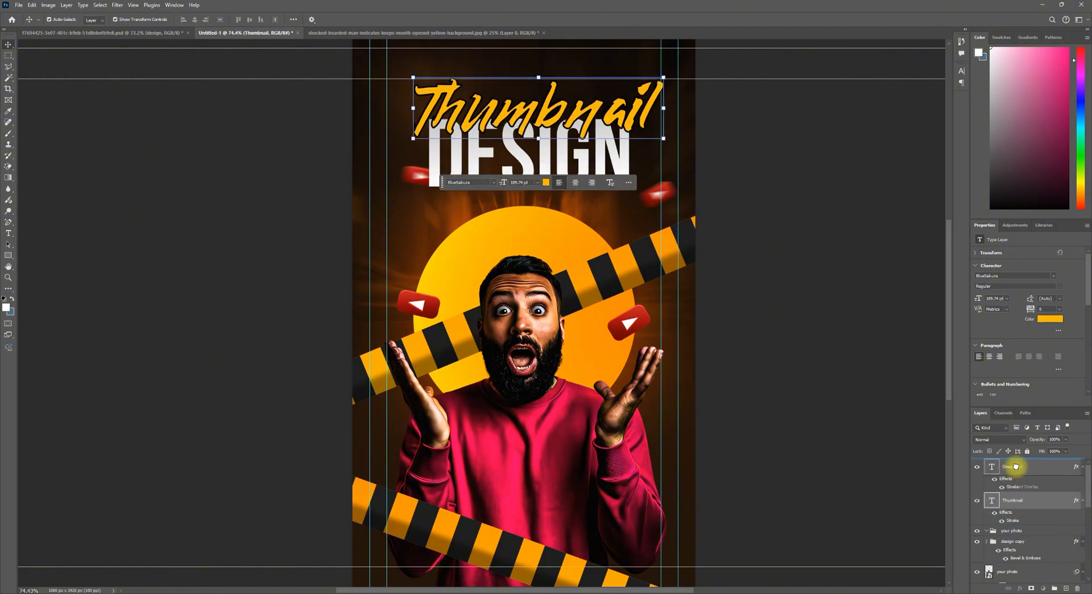
{"action": "left_click_drag", "start_coordinate": [595, 121], "coordinate": [592, 113]}
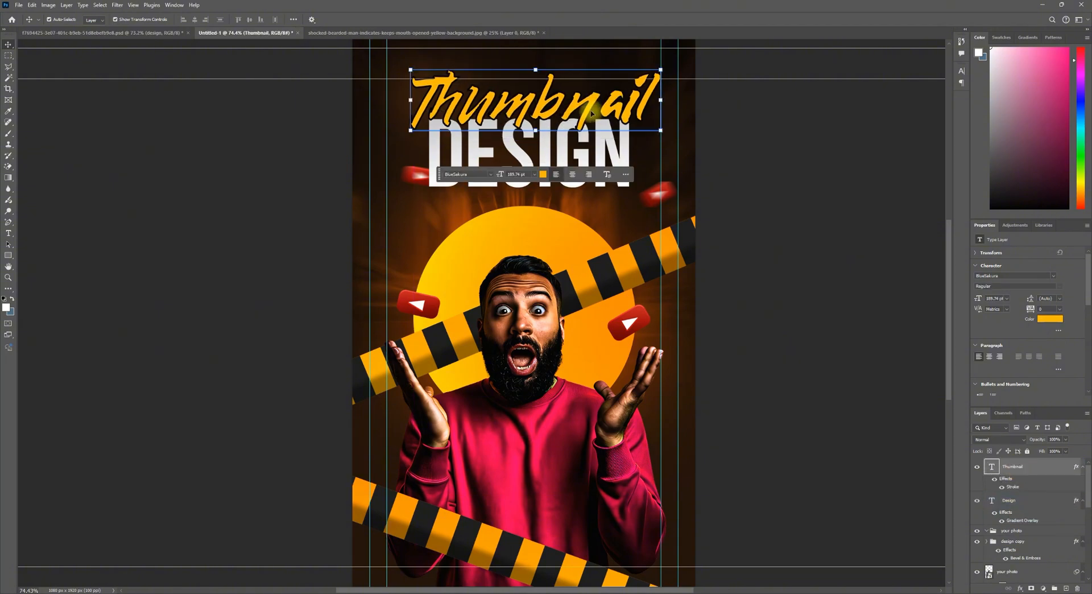
{"action": "left_click", "coordinate": [770, 371]}
{"action": "scroll", "coordinate": [575, 398], "scroll_direction": "down", "scroll_amount": 5}
{"action": "scroll", "coordinate": [576, 468], "scroll_direction": "up", "scroll_amount": 6}
{"action": "scroll", "coordinate": [542, 435], "scroll_direction": "down", "scroll_amount": 7}
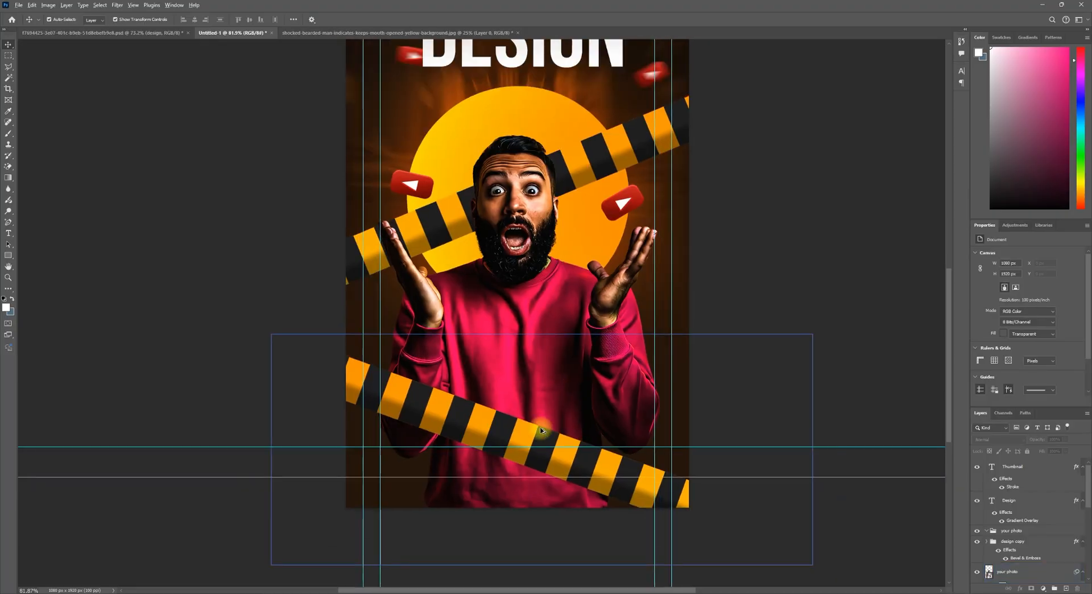
{"action": "scroll", "coordinate": [535, 433], "scroll_direction": "up", "scroll_amount": 4}
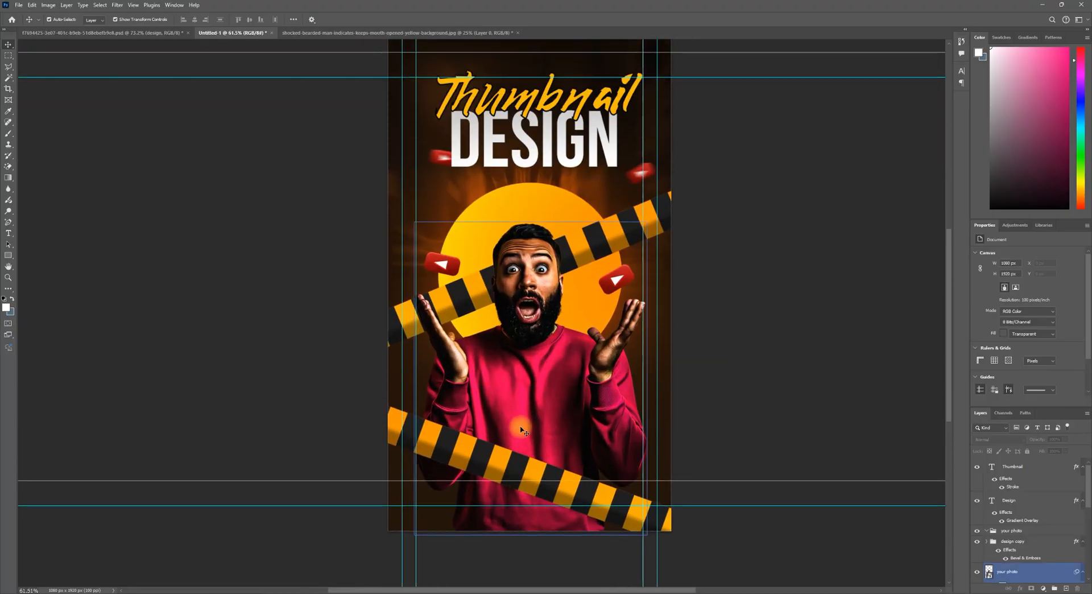